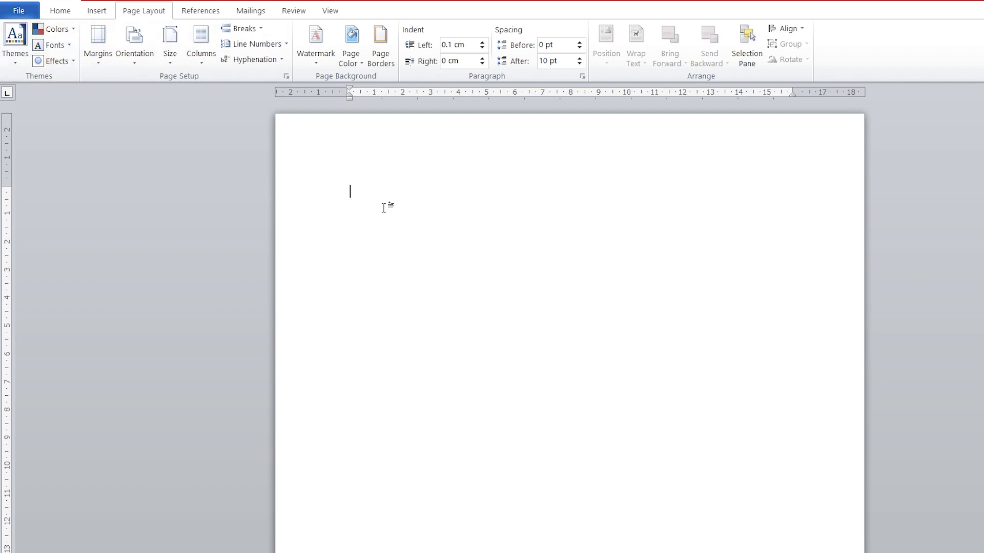
Fill the blank document with sample paragraphs using =rand() and add the line MY TITLE above them, separated by blank space
type("=rand()")
key("Return")
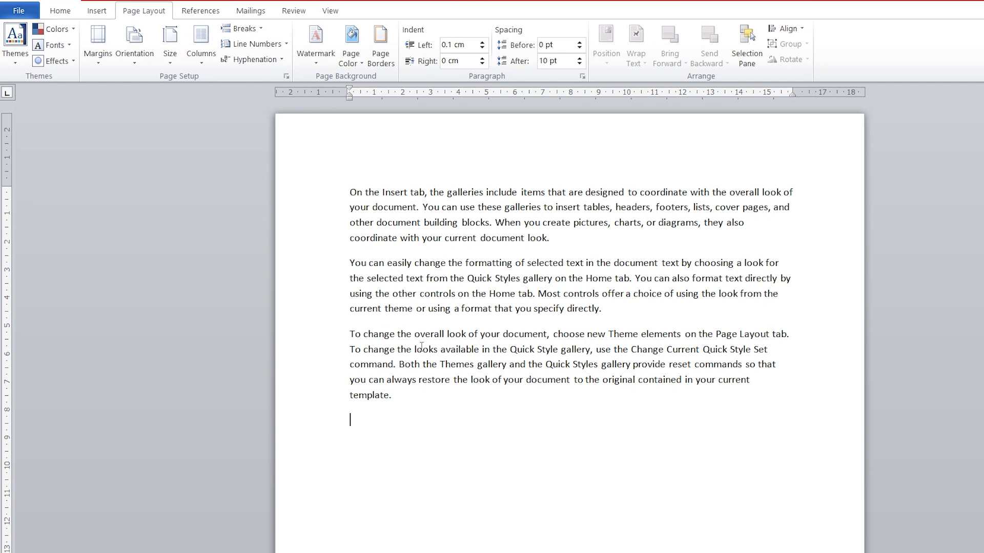
left_click(348, 192)
key("Return")
key("Return")
key("Up")
key("Up")
type("MY")
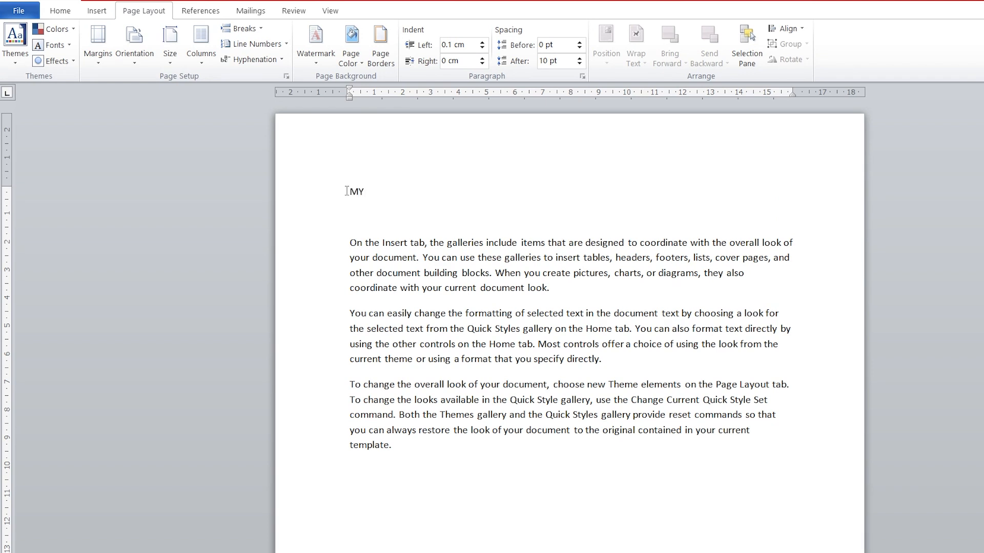
type("TITLE")
Centre the MY TITLE line and make it bold
left_click_drag(396, 194, 347, 198)
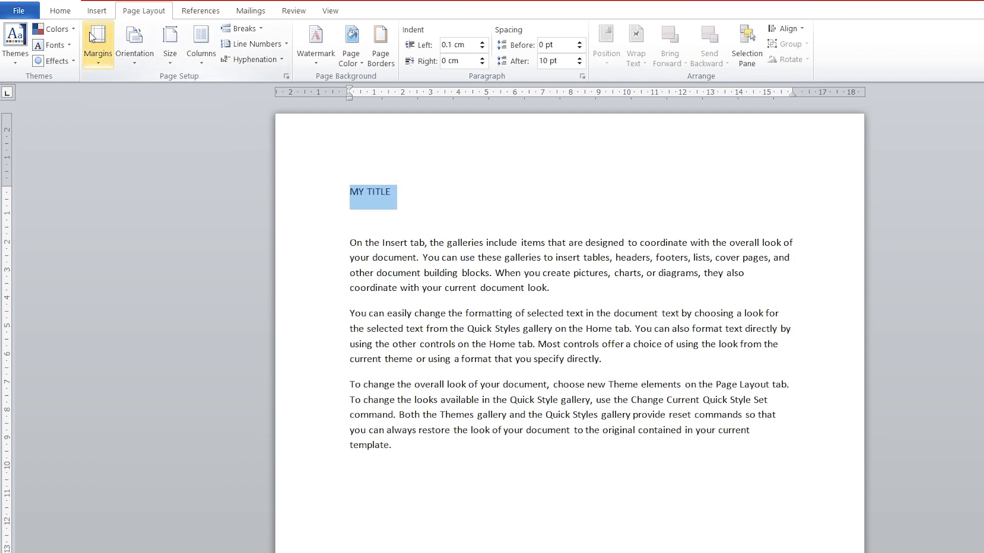
key("ctrl+e")
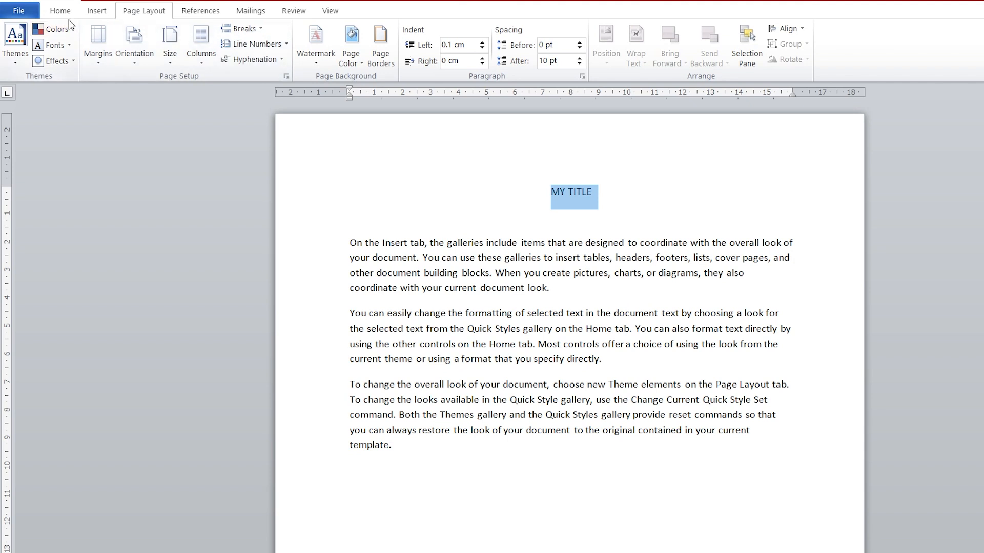
key("ctrl+b")
Increase the font size of the MY TITLE line to 26 pt
left_click(60, 11)
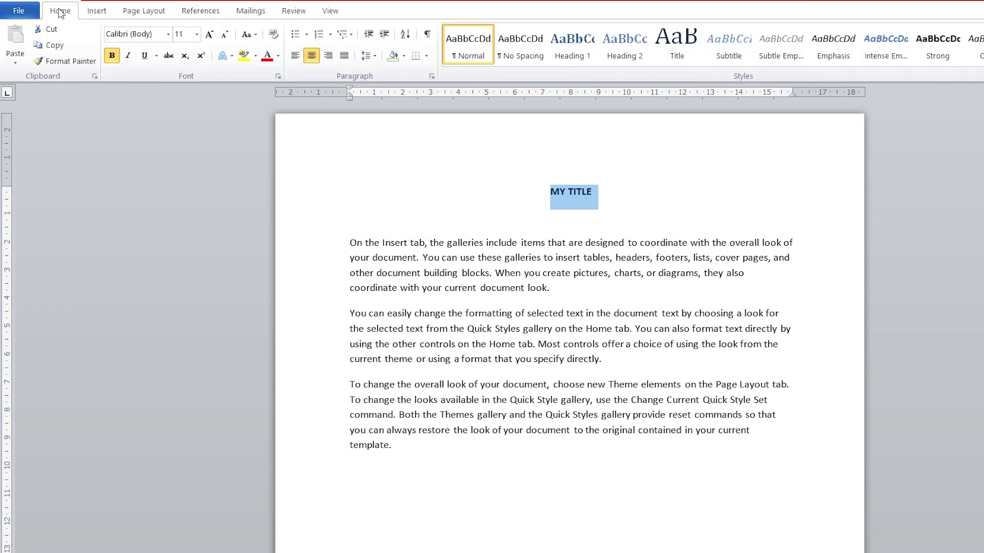
left_click(209, 34)
left_click(209, 35)
left_click(209, 35)
left_click(209, 34)
right_click(560, 195)
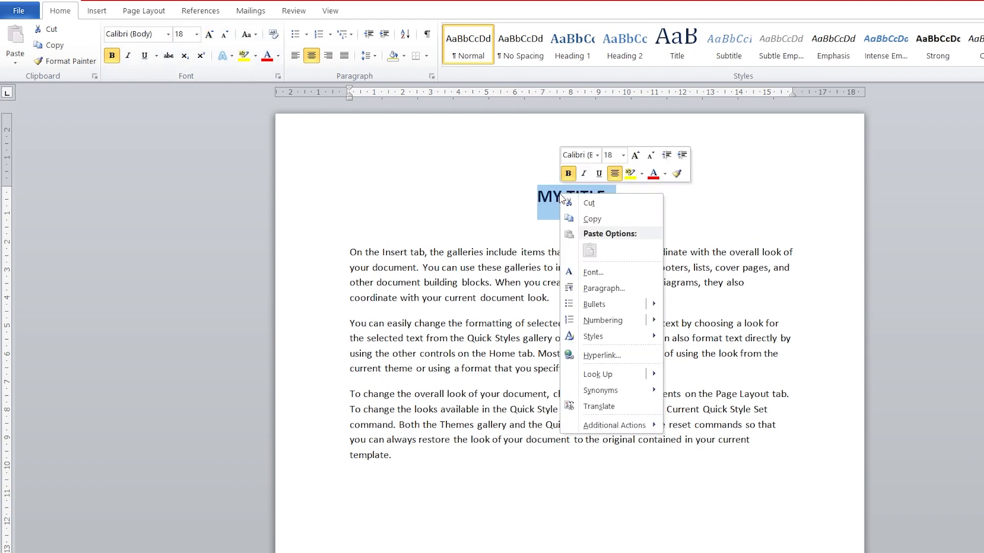
left_click(635, 156)
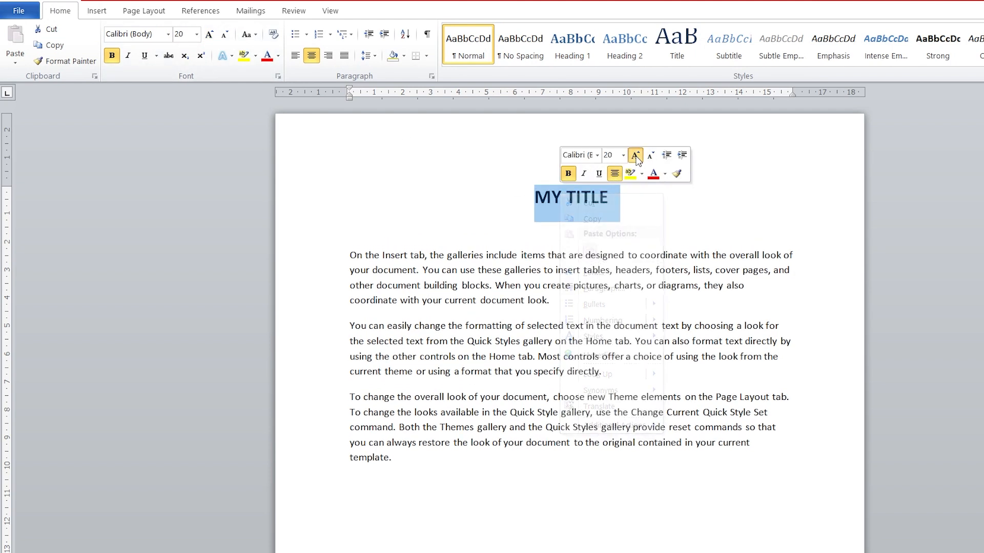
left_click(635, 156)
left_click(636, 155)
left_click(635, 155)
left_click(657, 208)
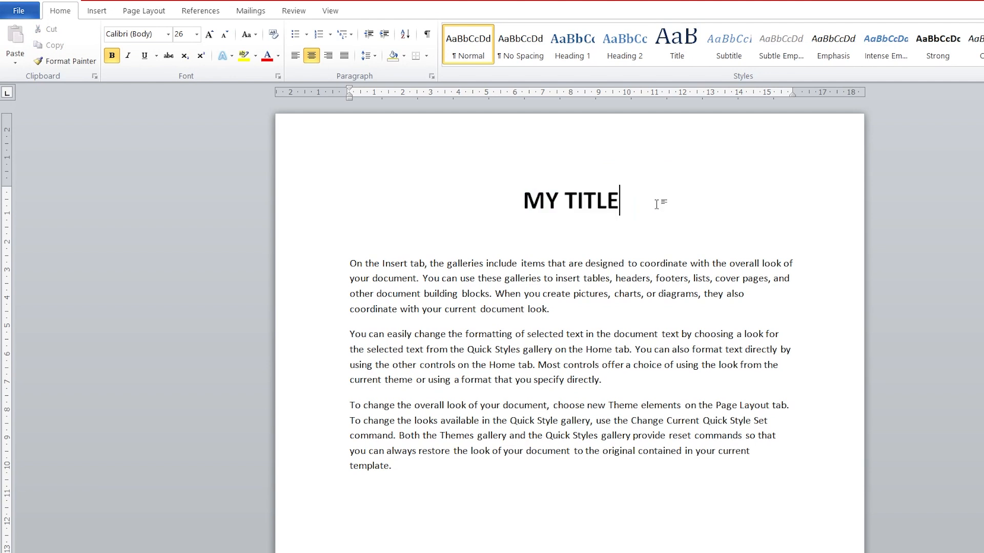
Add a new line reading Paragraph directly below the title at font size 18
key("Return")
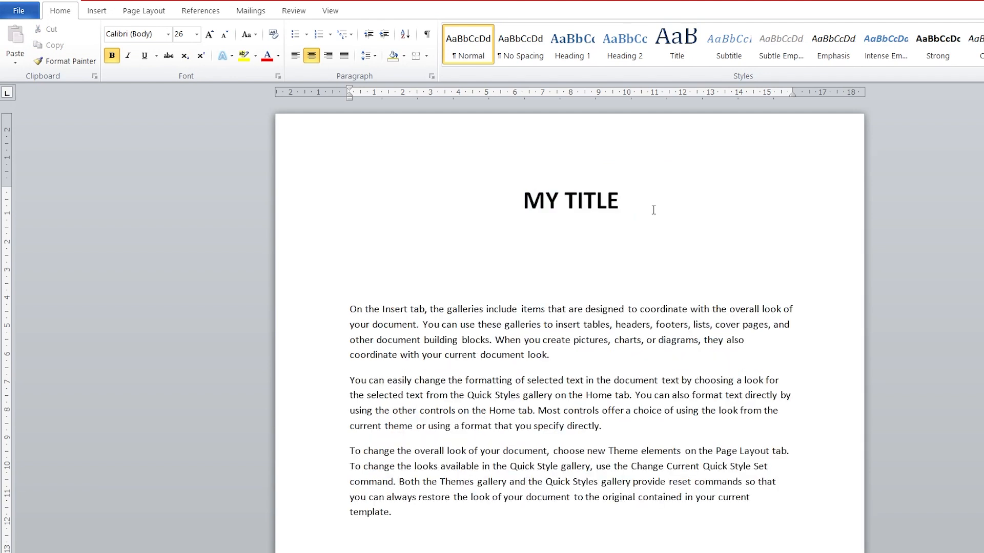
left_click(225, 34)
left_click(232, 35)
left_click(231, 35)
left_click(231, 35)
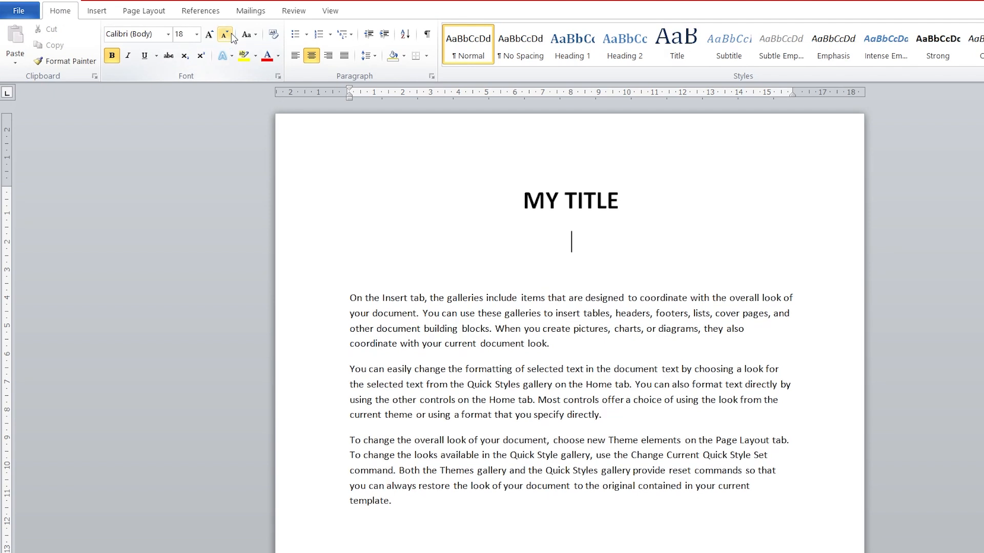
type("Paragh")
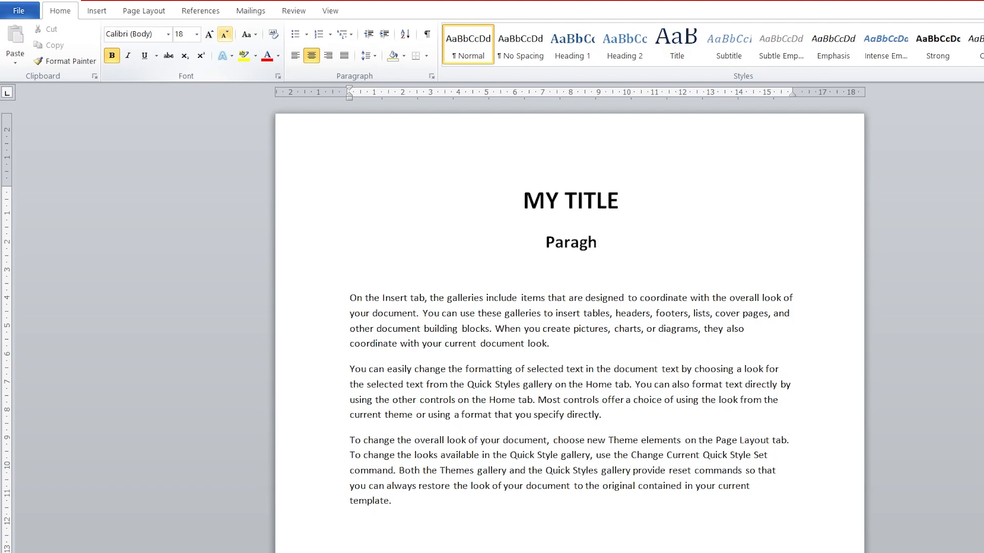
key("BackSpace")
type("raph")
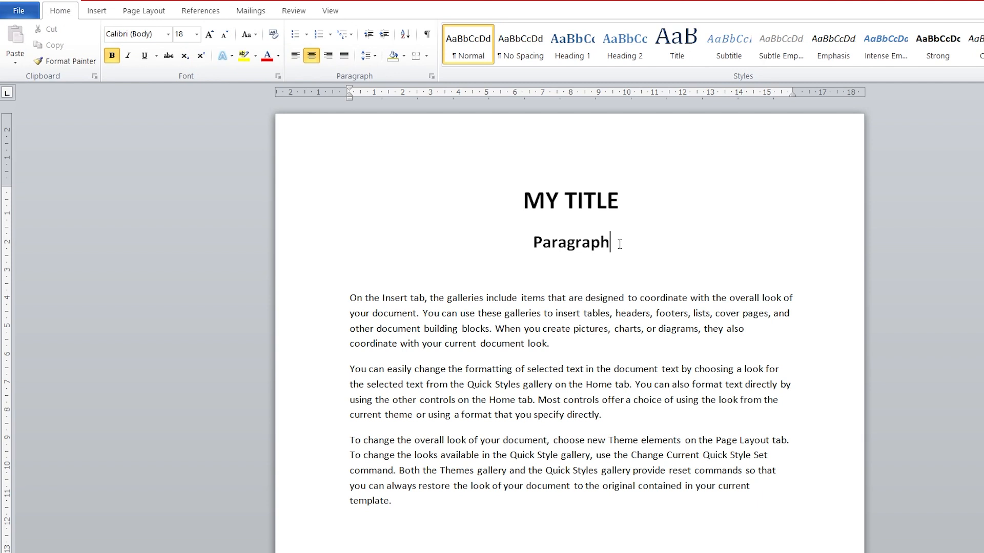
Remove bold from the Paragraph line and align it to the left
left_click_drag(620, 244, 533, 241)
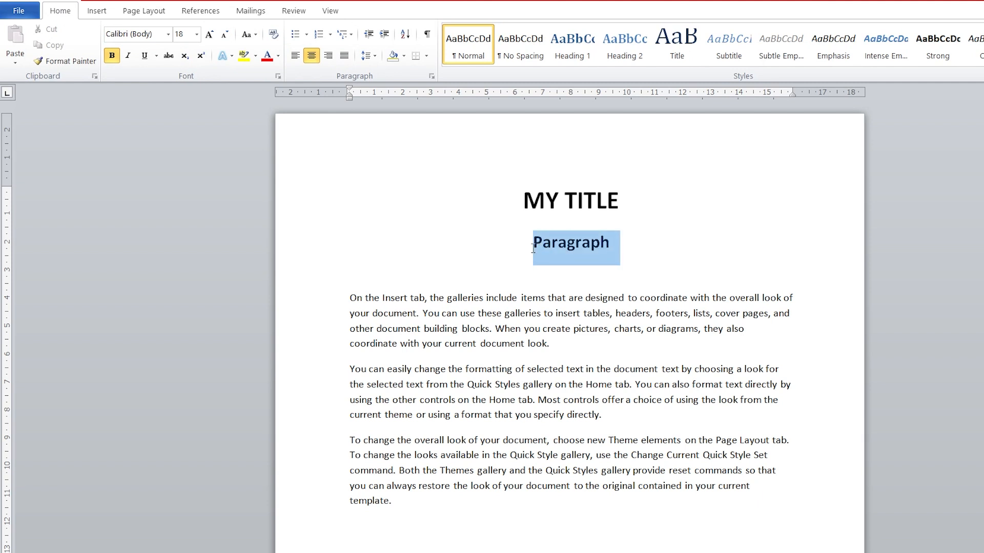
left_click(112, 55)
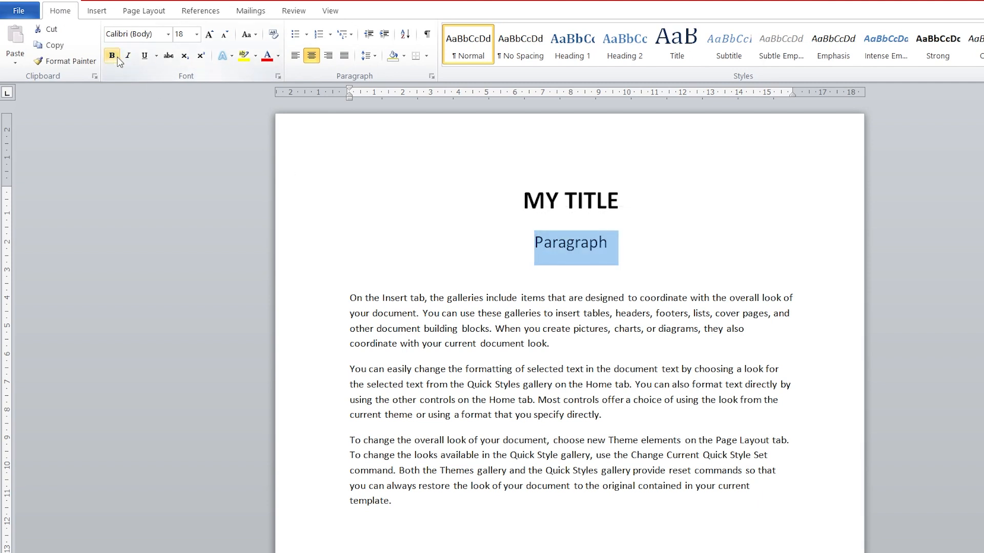
left_click(631, 262)
left_click_drag(623, 253, 518, 253)
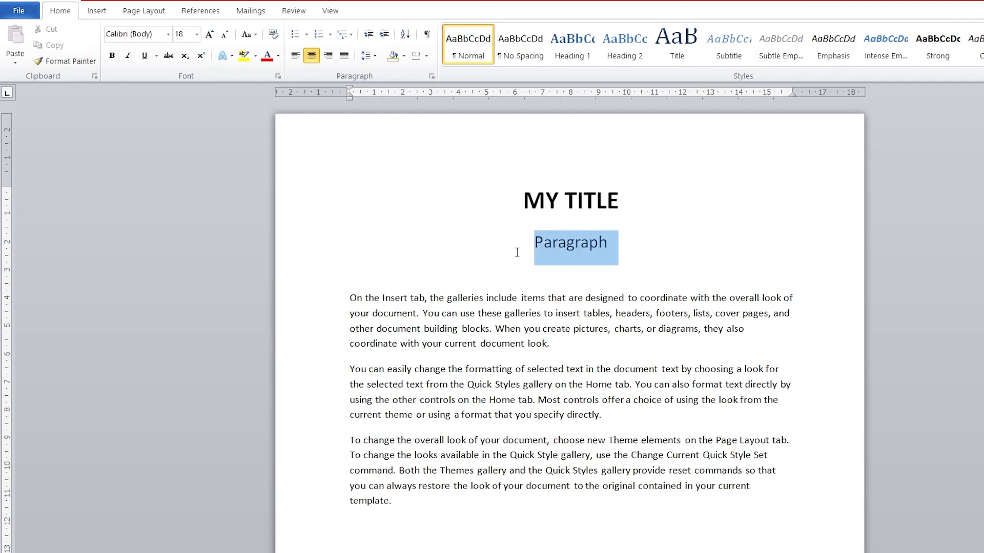
left_click(296, 57)
left_click(518, 299)
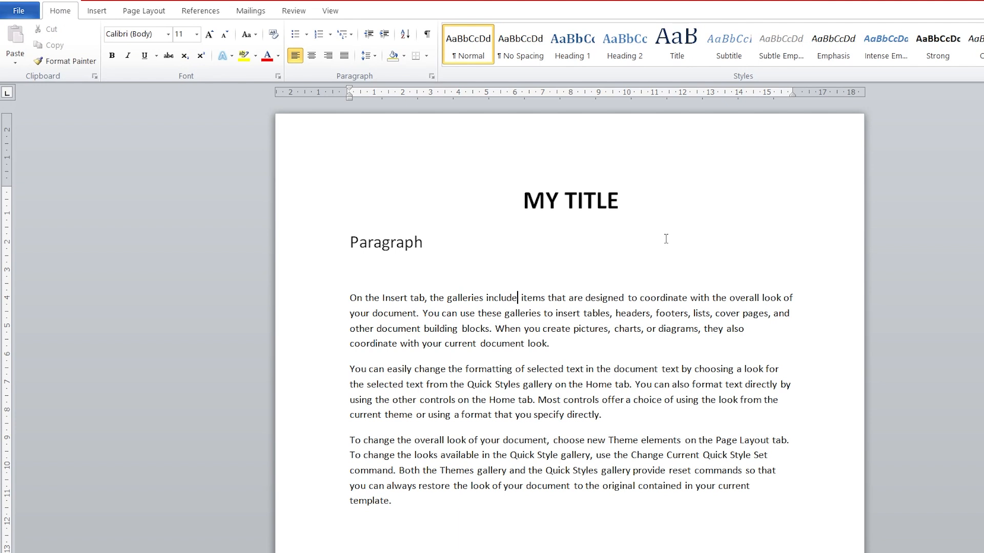
Apply the Heading 1 style to MY TITLE and centre it
left_click(638, 206)
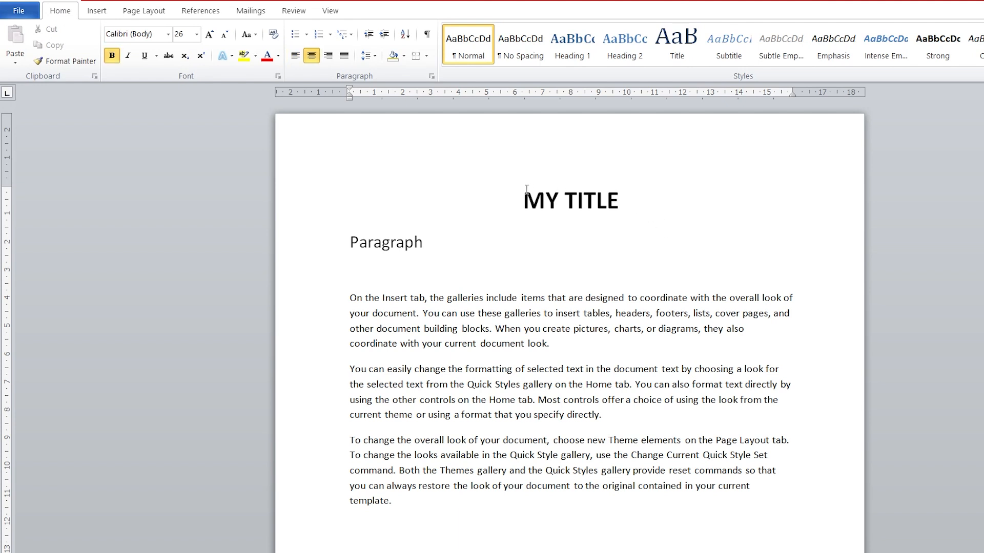
double_click(569, 197)
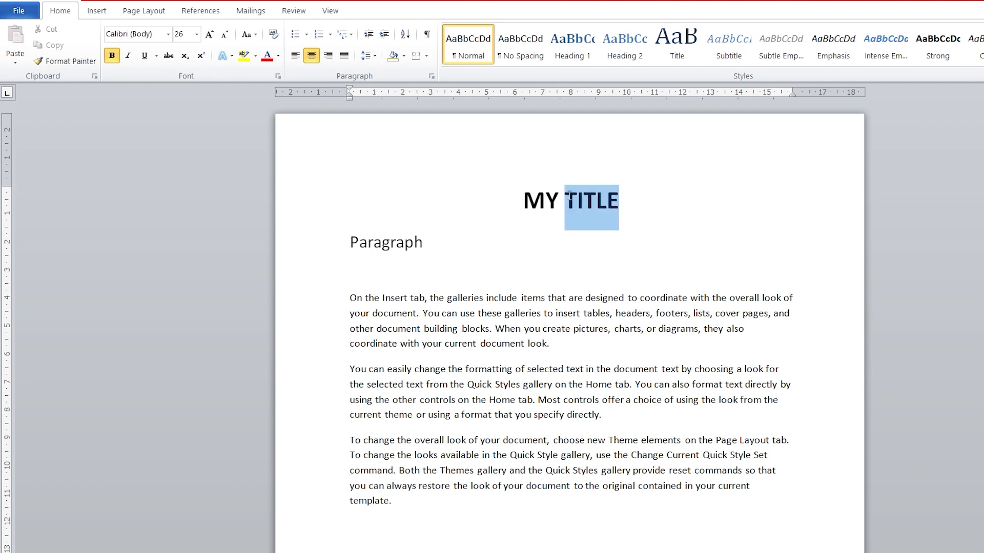
left_click_drag(569, 197, 536, 200)
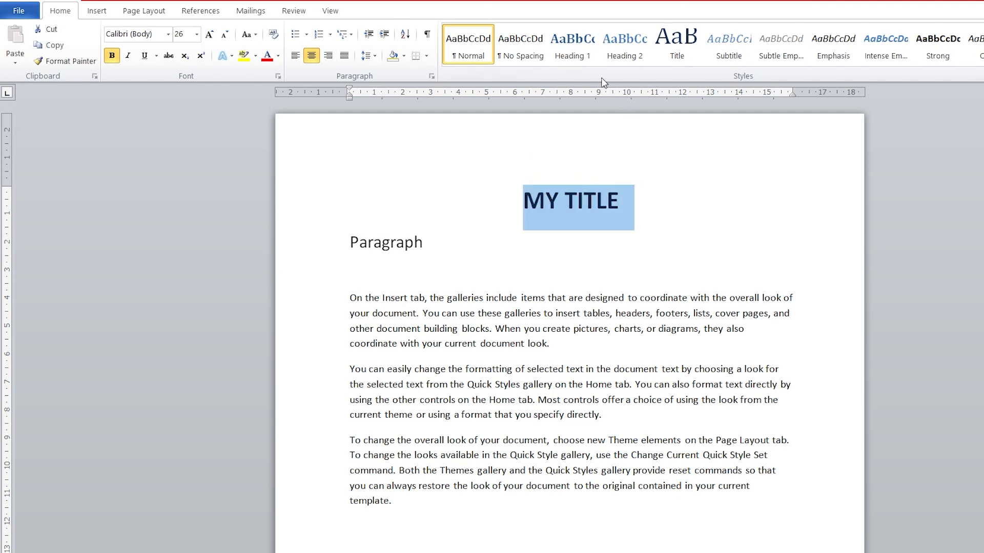
left_click(574, 53)
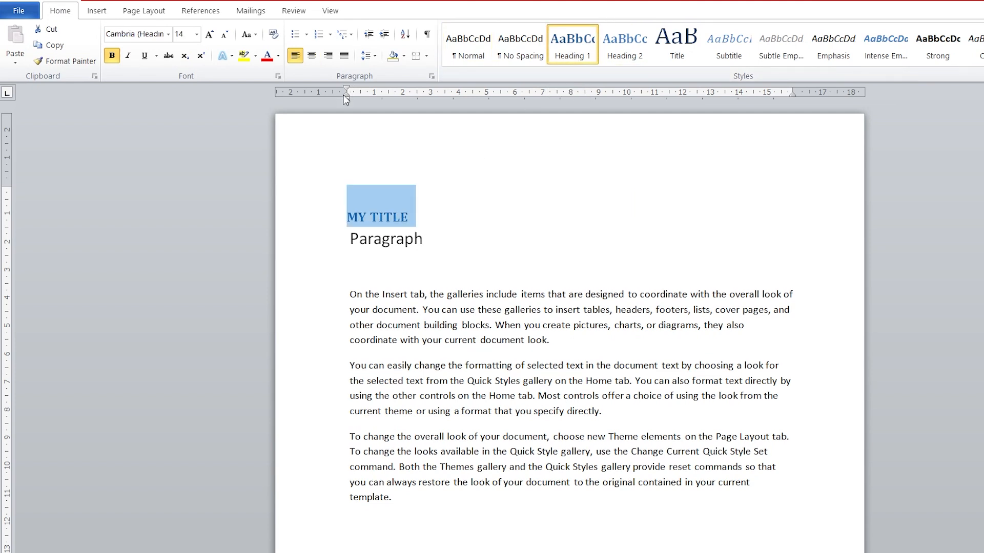
left_click(312, 59)
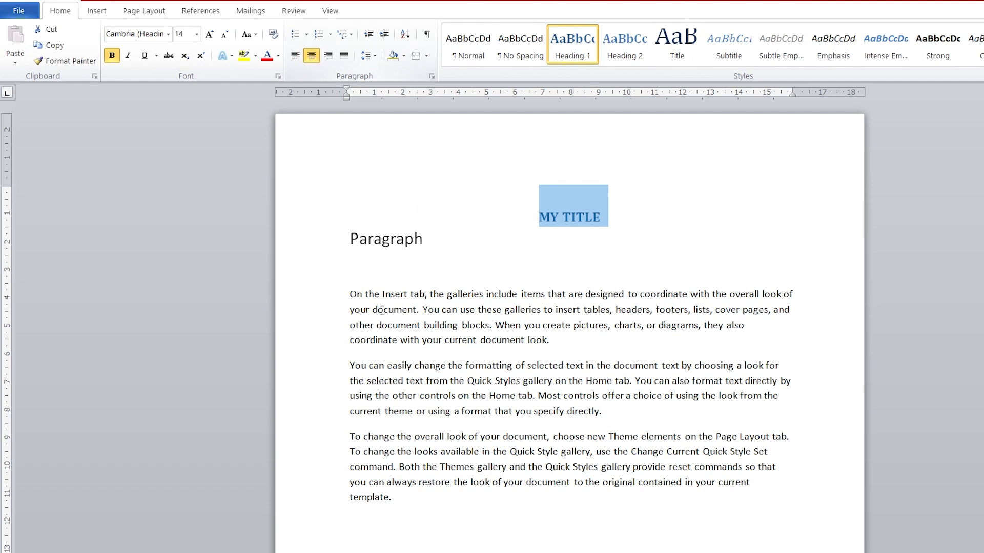
Apply the Heading 2 style to the Paragraph line
left_click_drag(438, 240, 342, 244)
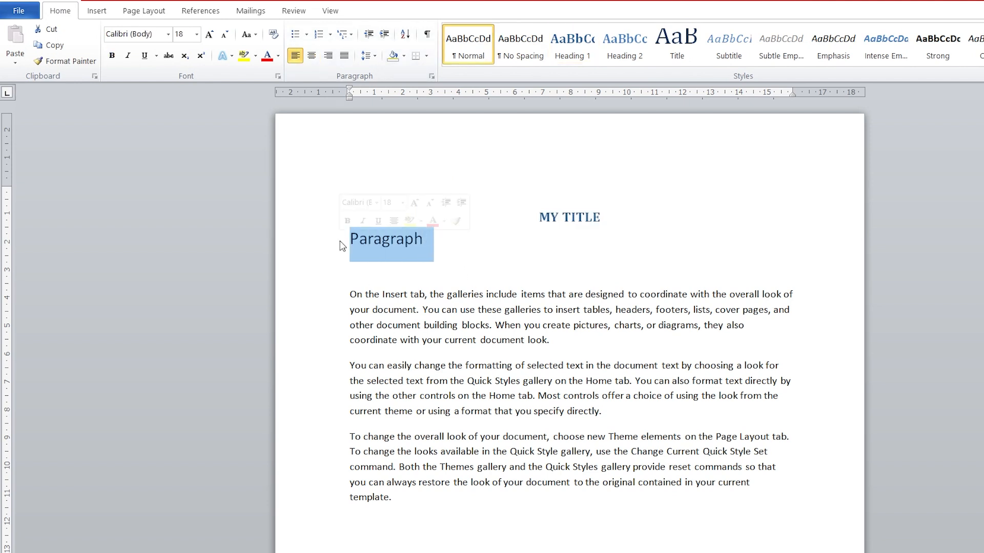
left_click(641, 54)
left_click(650, 55)
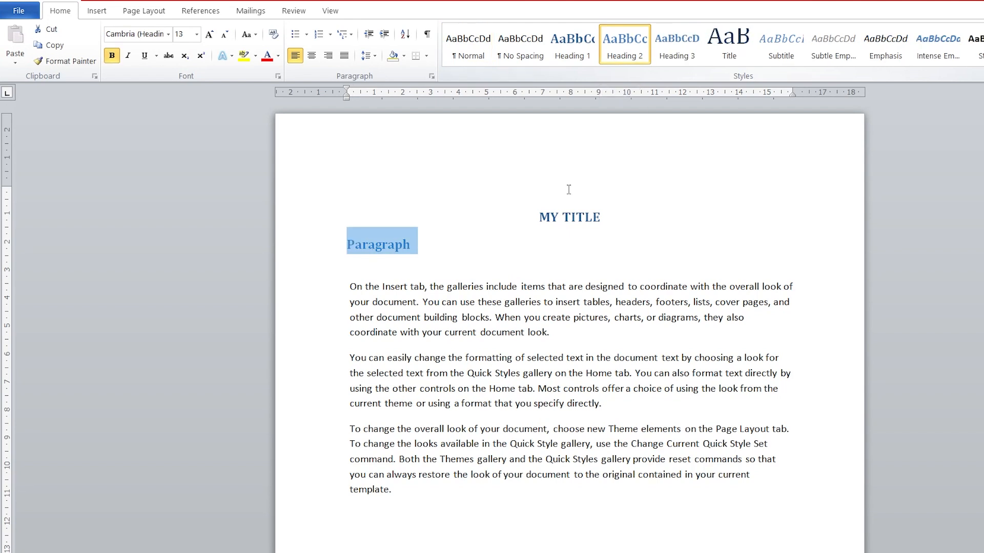
Change the font colour of all three body paragraphs to the standard green
left_click(402, 495)
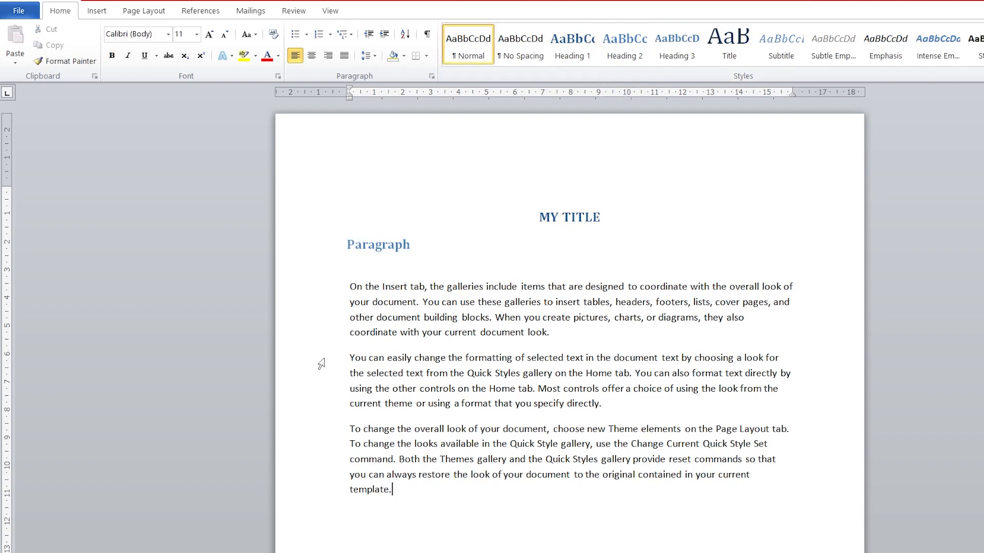
double_click(396, 389)
triple_click(394, 392)
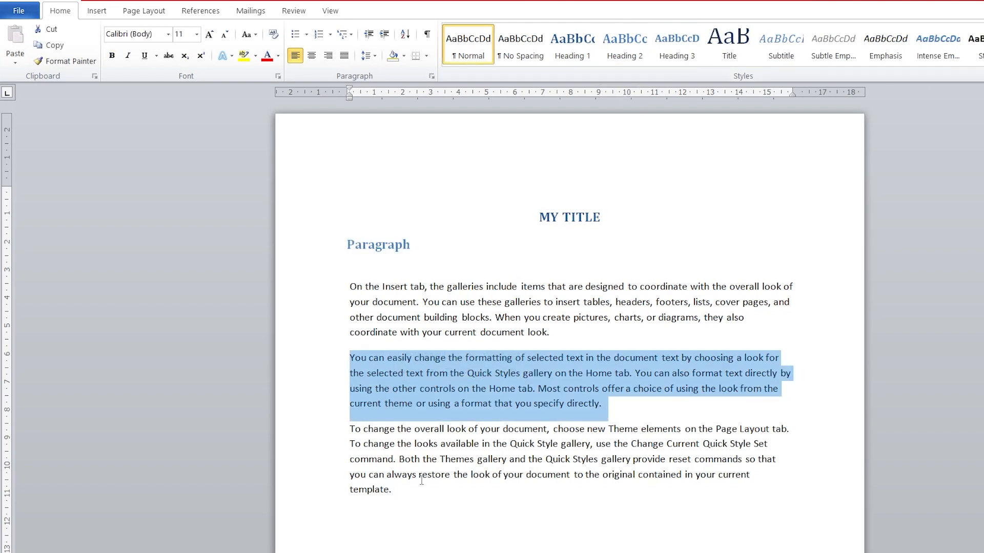
left_click_drag(407, 493, 324, 297)
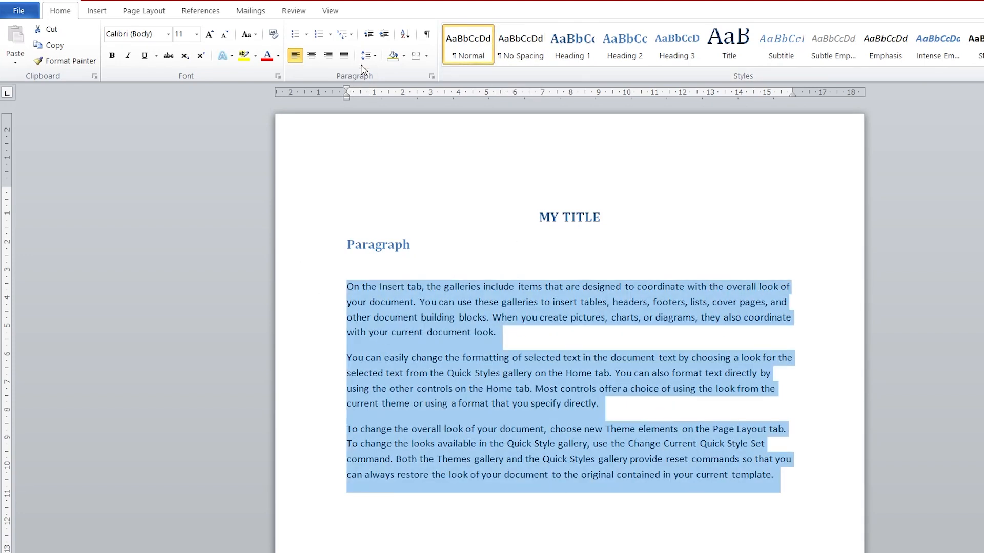
left_click(277, 57)
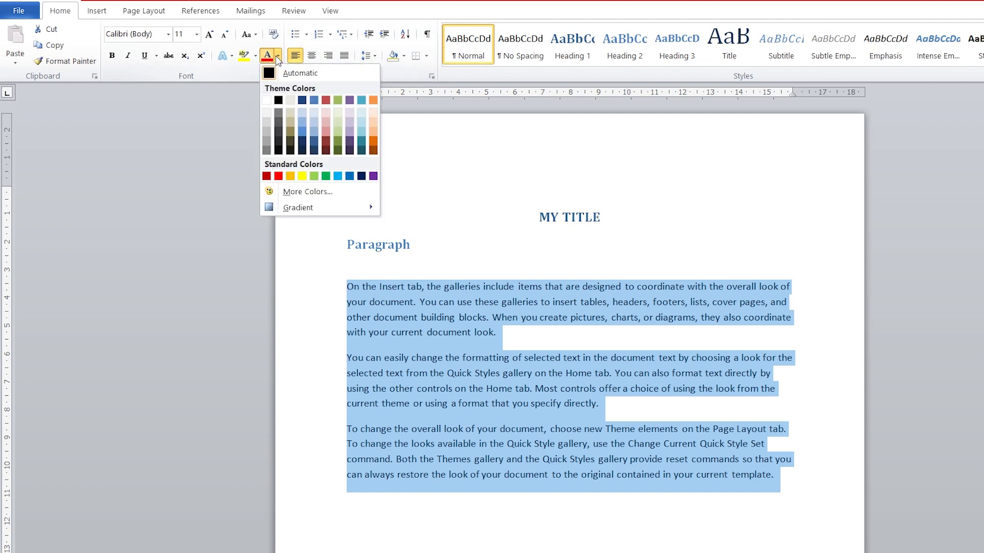
left_click(325, 176)
left_click(483, 249)
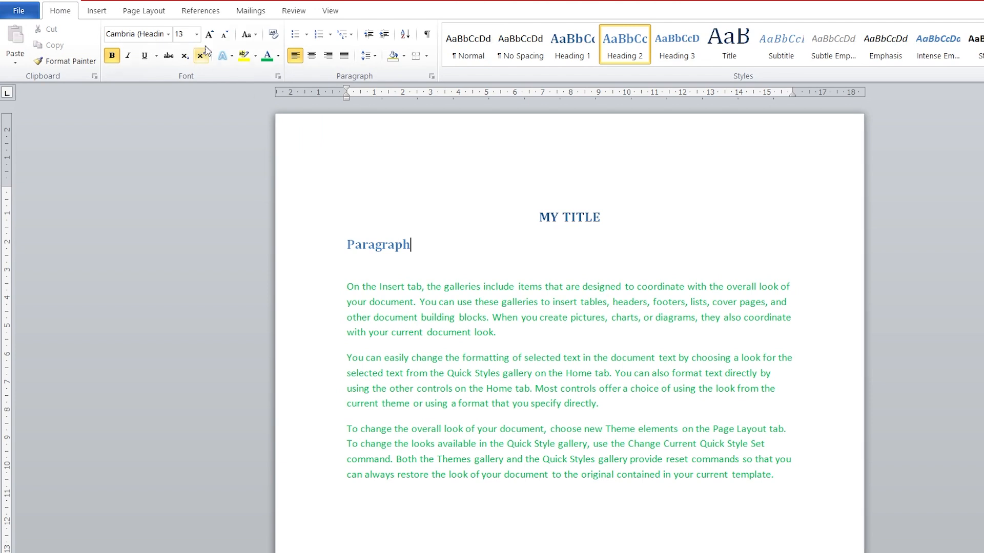
Apply the built-in Concourse theme to the document and check the restyled text
left_click(155, 10)
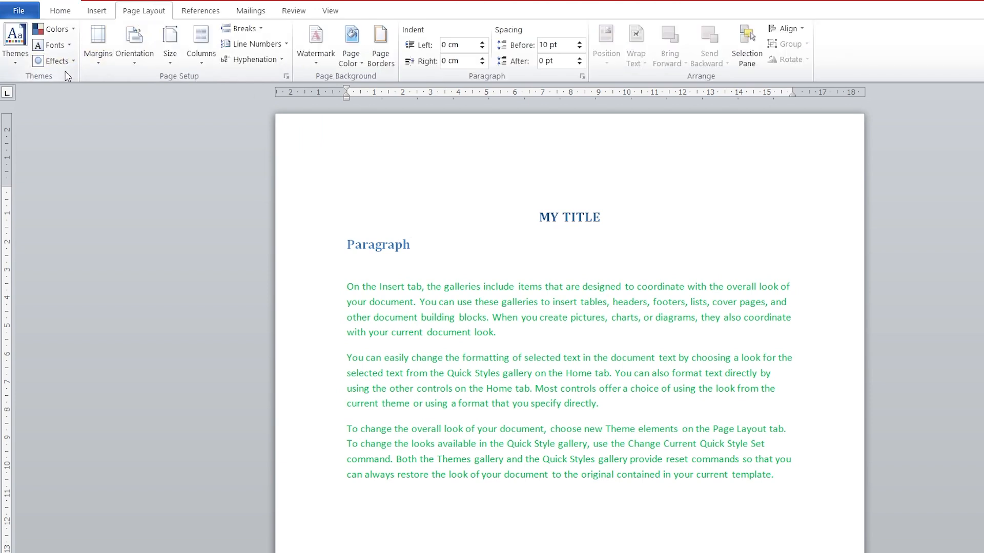
left_click(24, 63)
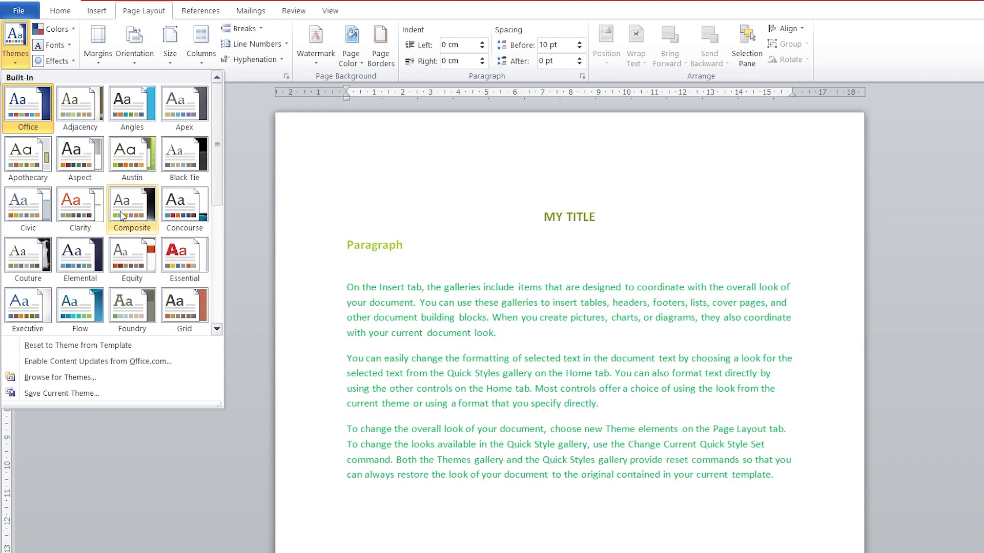
left_click(175, 220)
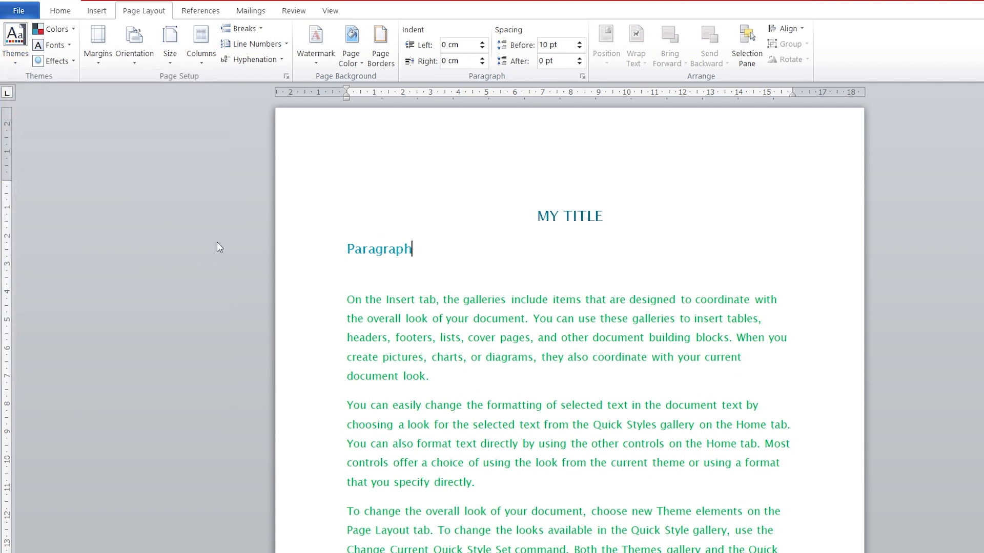
scroll(537, 428, "down", 3)
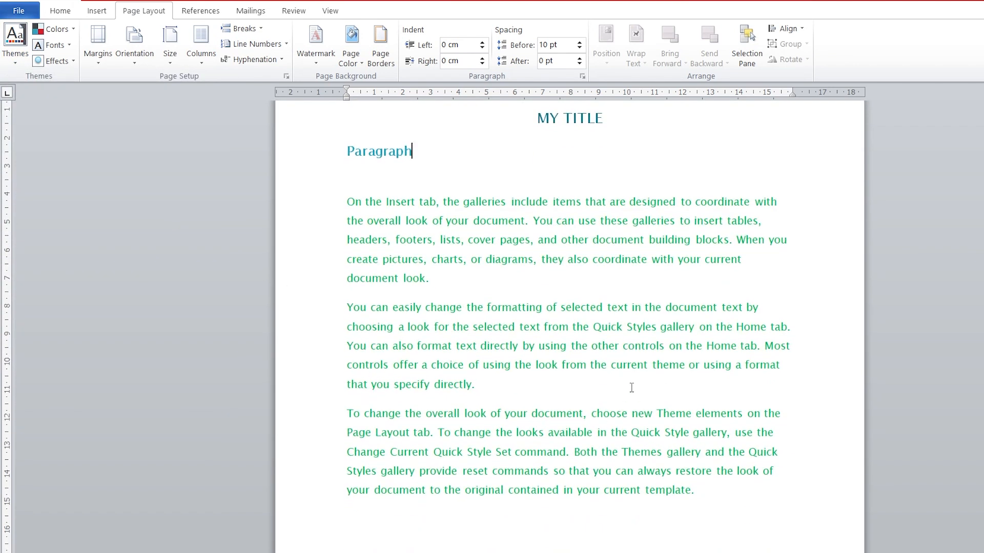
Switch the document to the built-in Essential theme
left_click(14, 71)
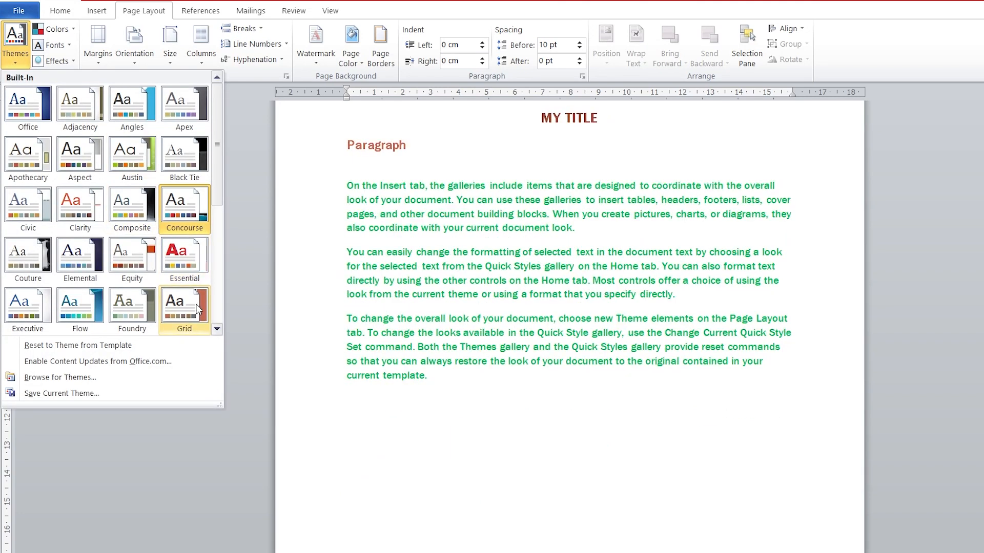
left_click(177, 263)
Change the font colour of all three body paragraphs to the black theme colour
left_click(516, 388)
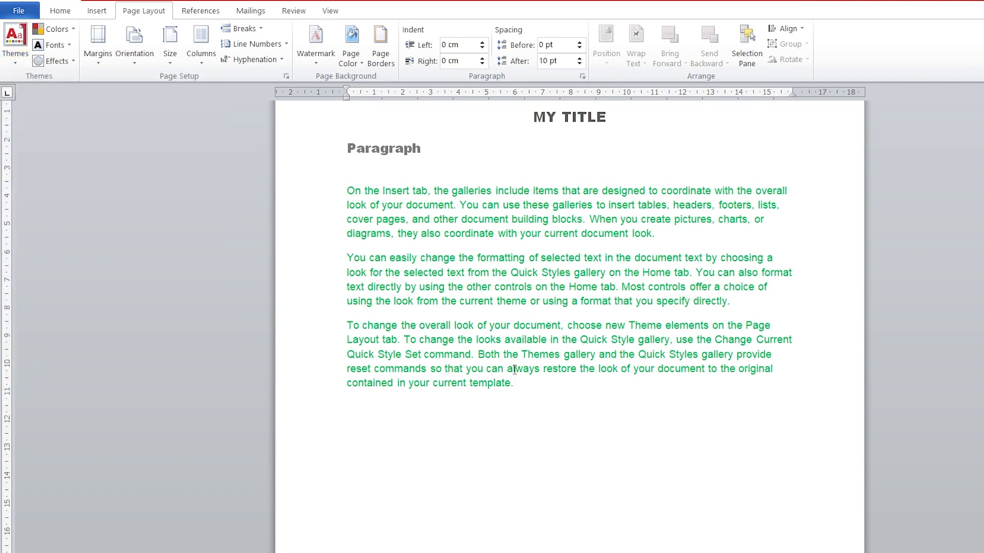
left_click_drag(519, 385, 314, 192)
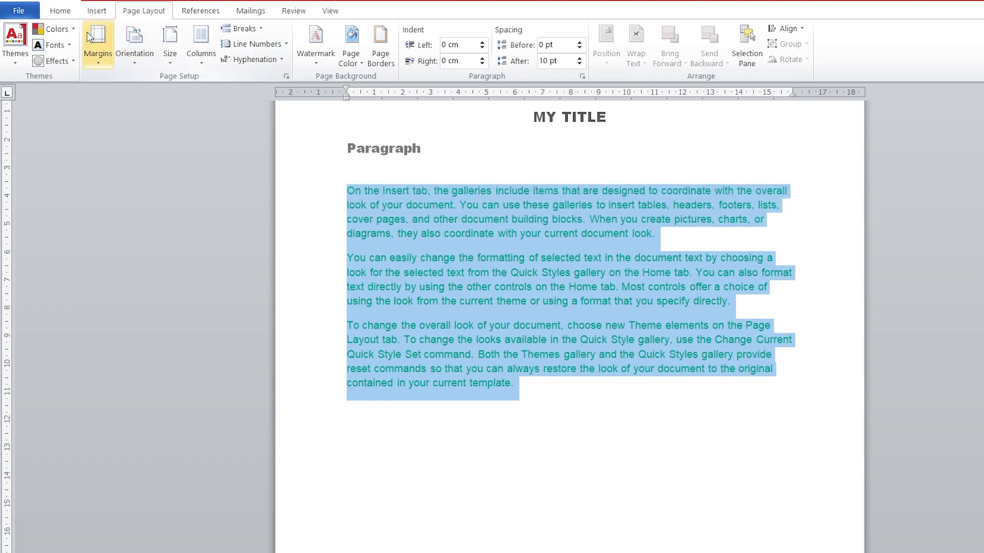
right_click(374, 208)
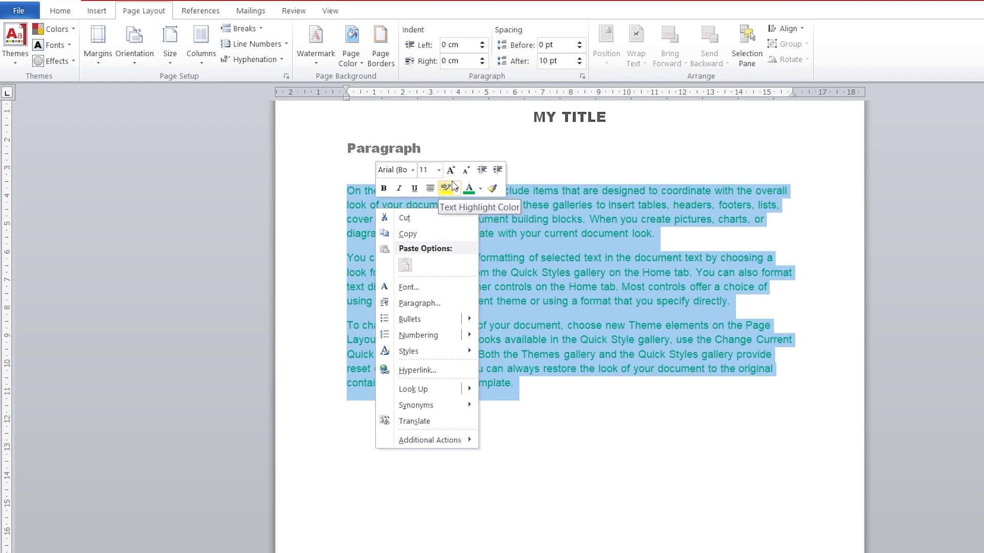
left_click(480, 190)
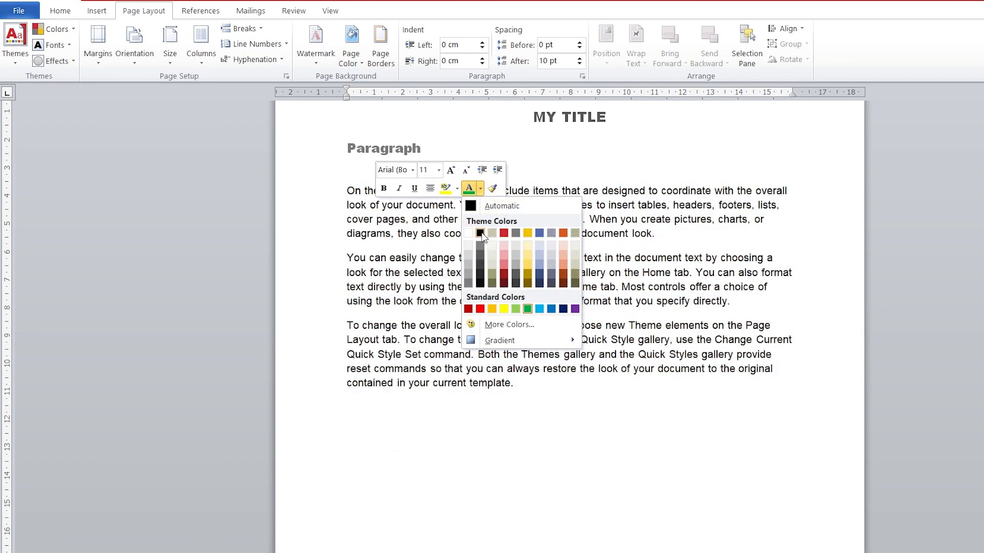
left_click(481, 234)
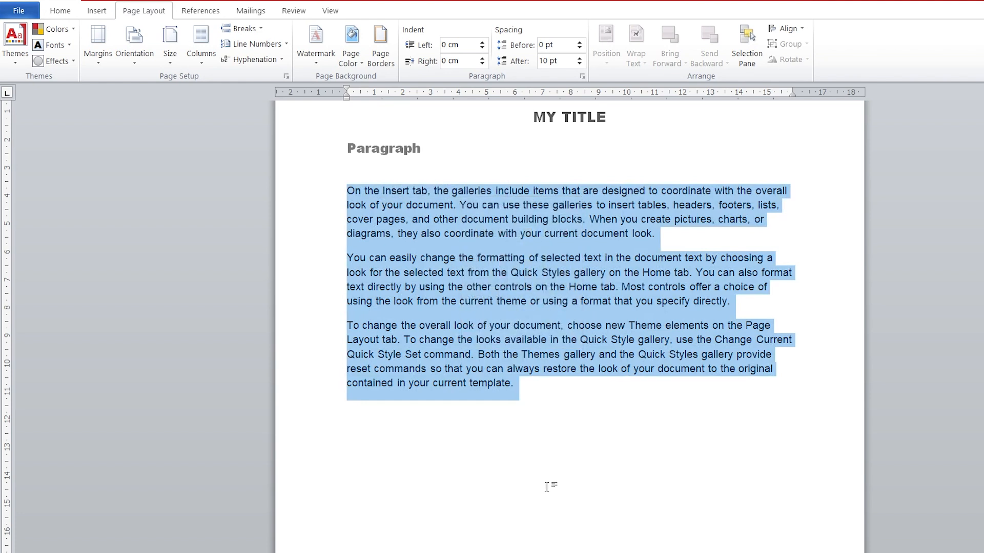
left_click(549, 495)
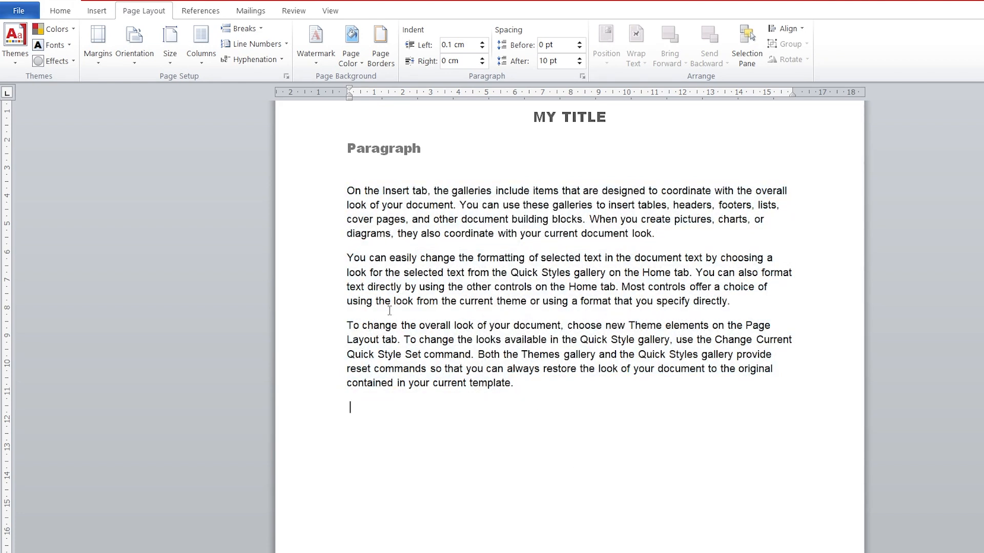
left_click(14, 54)
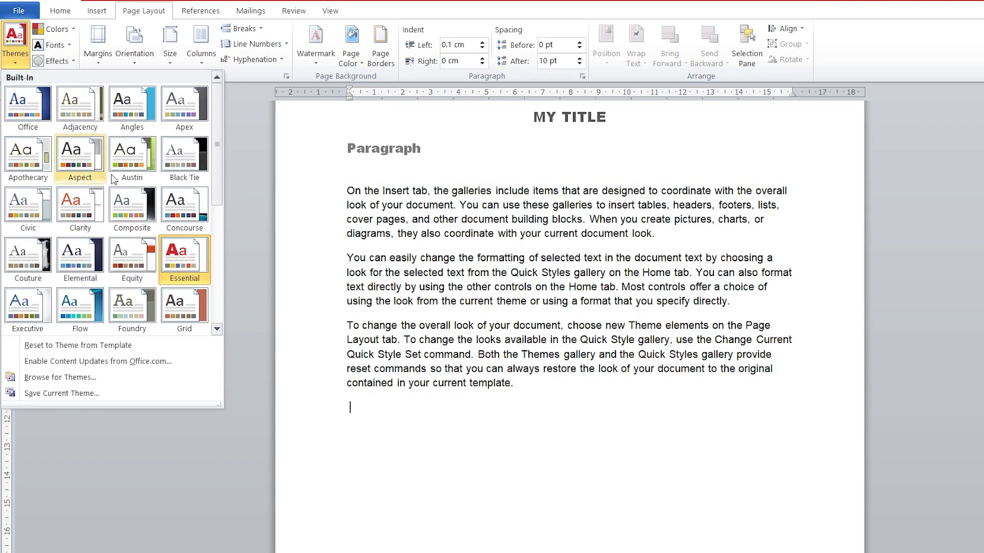
left_click(351, 455)
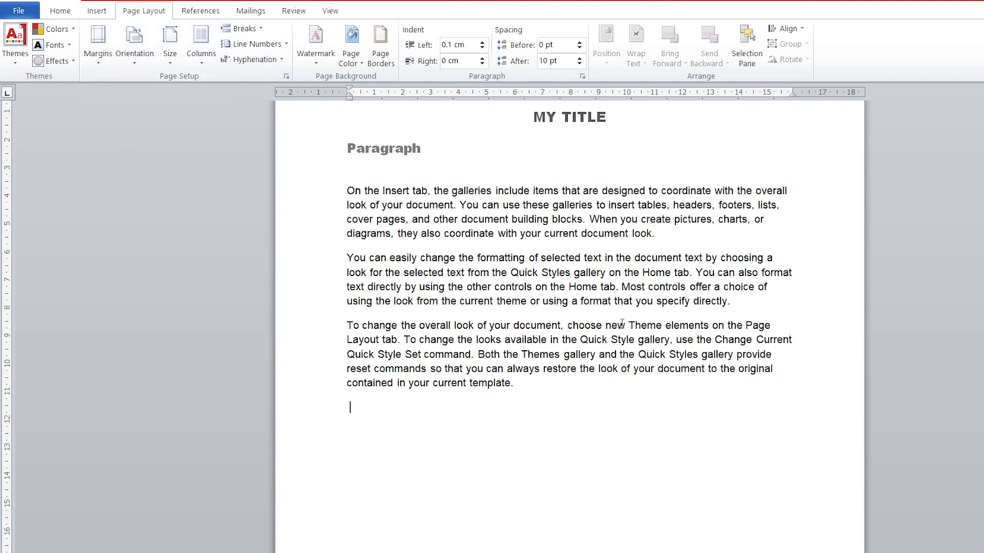
Adjust the page margins directly on the rulers, shrinking the top margin to about 1 cm and setting the right margin to about 3 cm
scroll(577, 275, "up", 3)
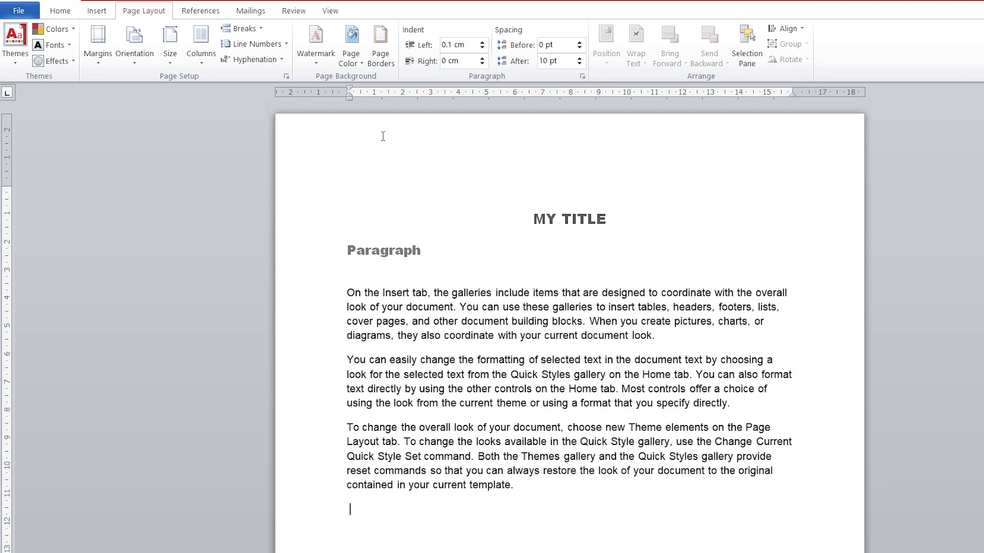
left_click_drag(4, 184, 6, 140)
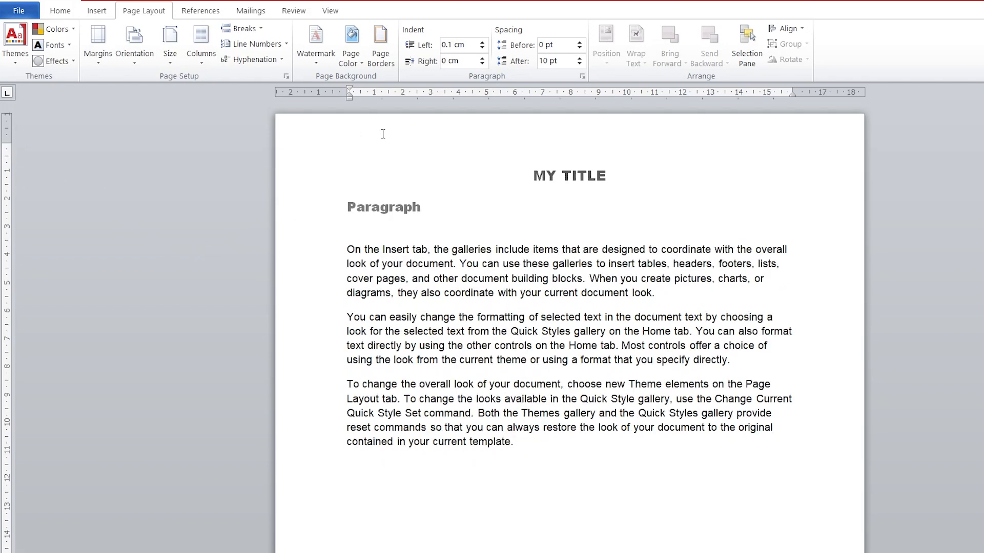
left_click_drag(793, 92, 821, 94)
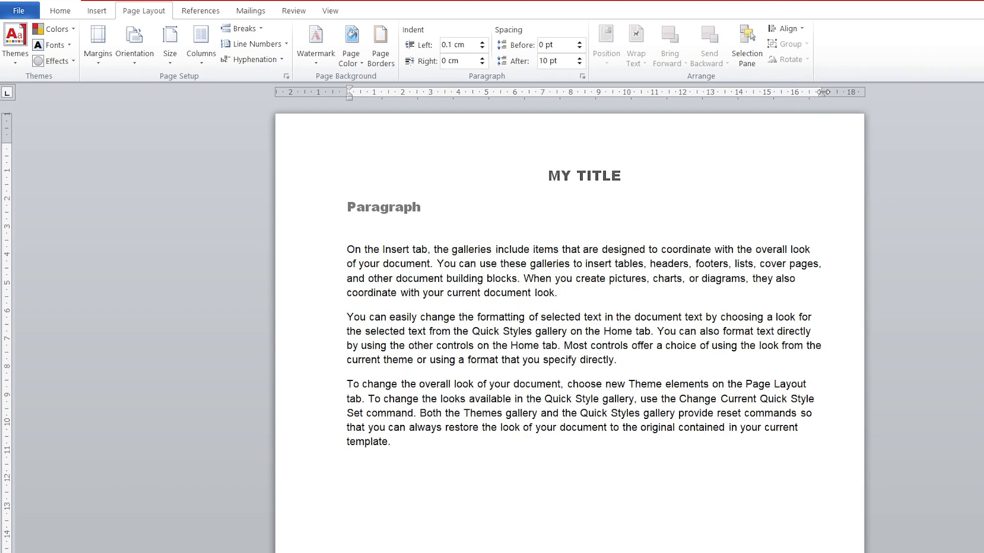
left_click_drag(820, 93, 779, 95)
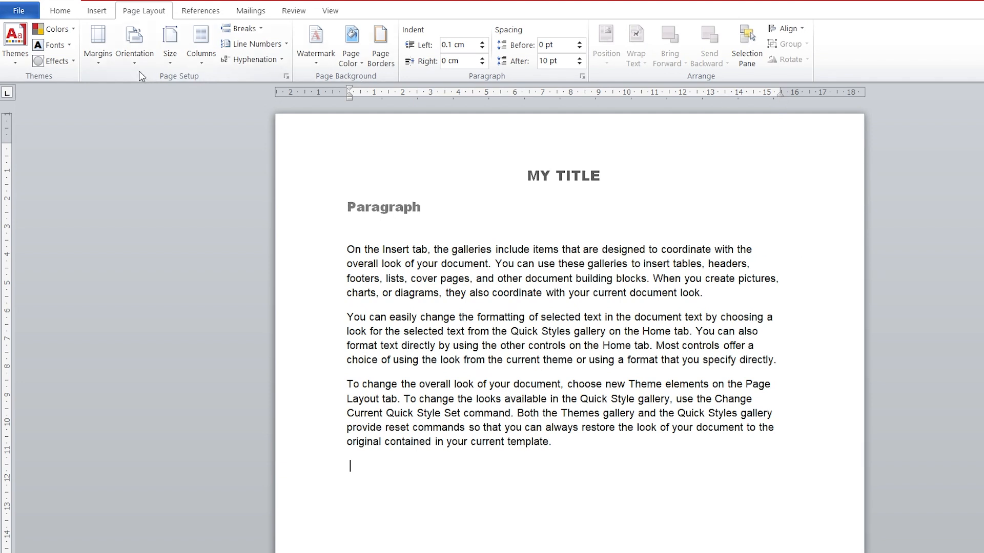
Apply the Normal margin preset, try the Narrow preset, and return the page to Normal margins
left_click(96, 57)
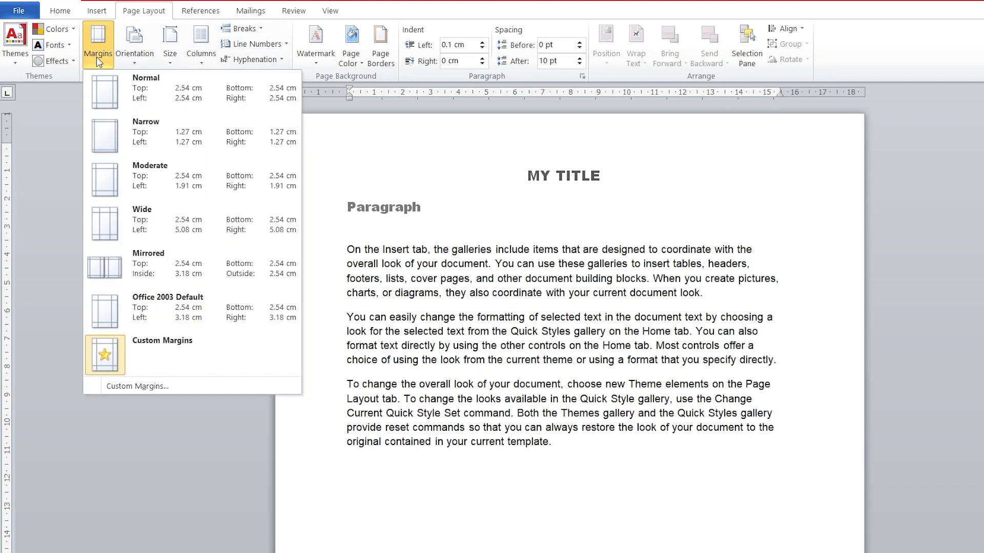
left_click(138, 87)
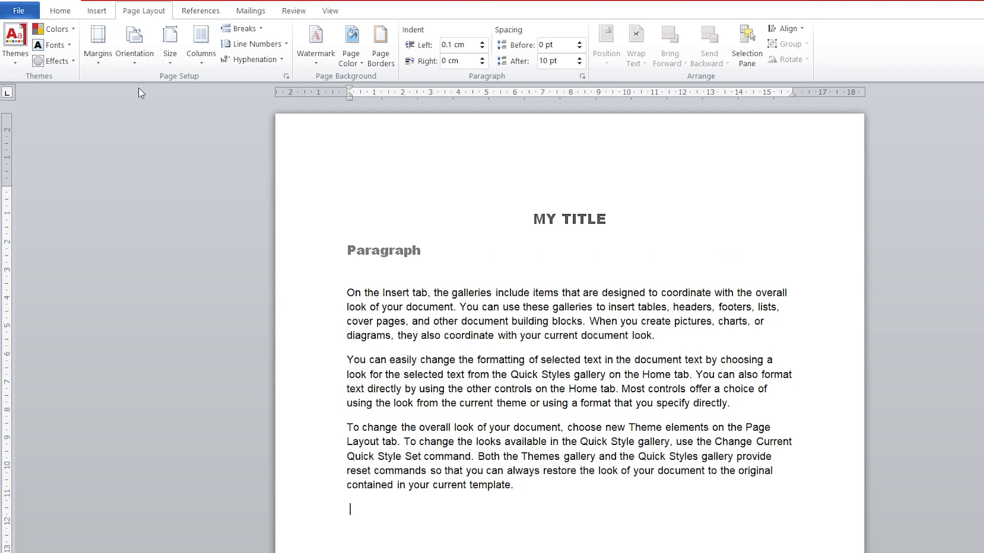
left_click(94, 52)
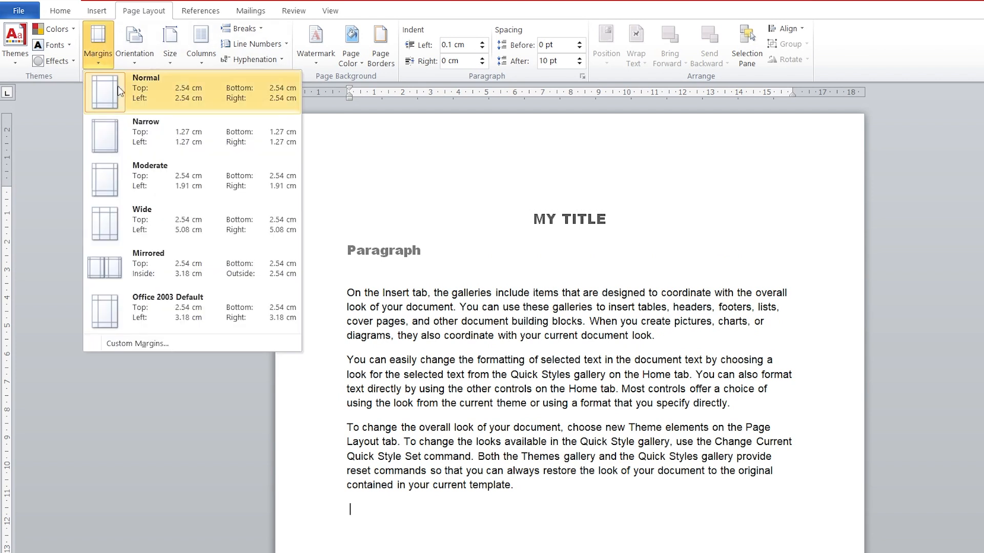
left_click(146, 143)
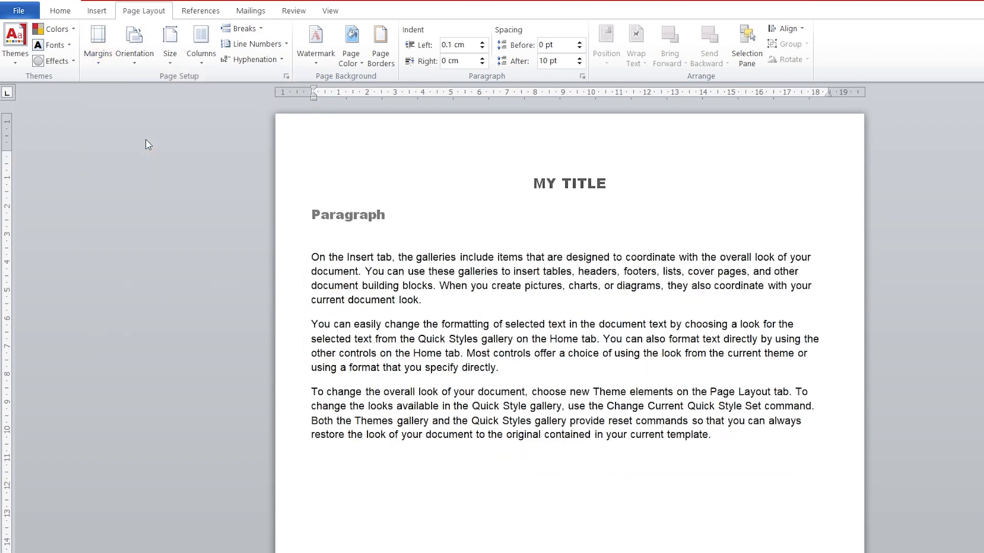
left_click(98, 49)
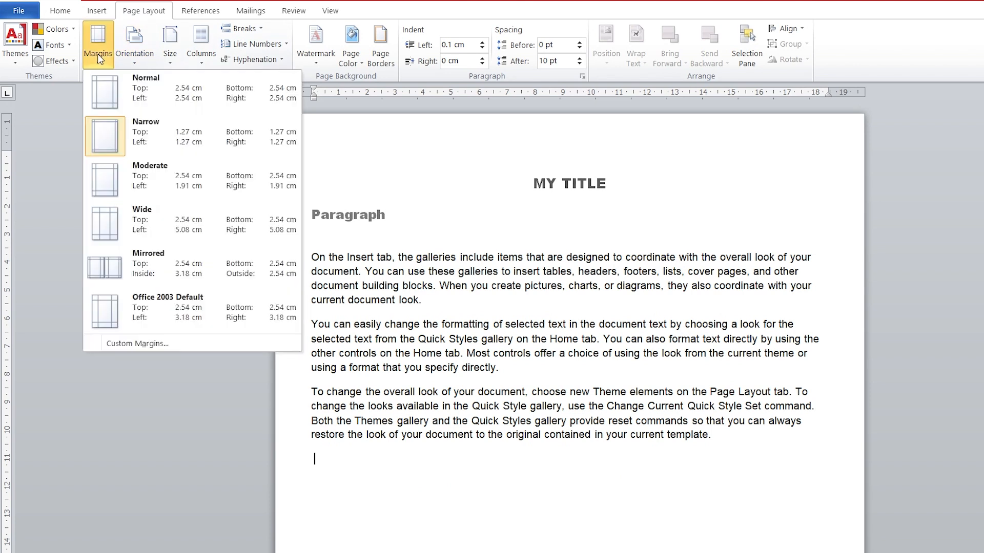
left_click(138, 97)
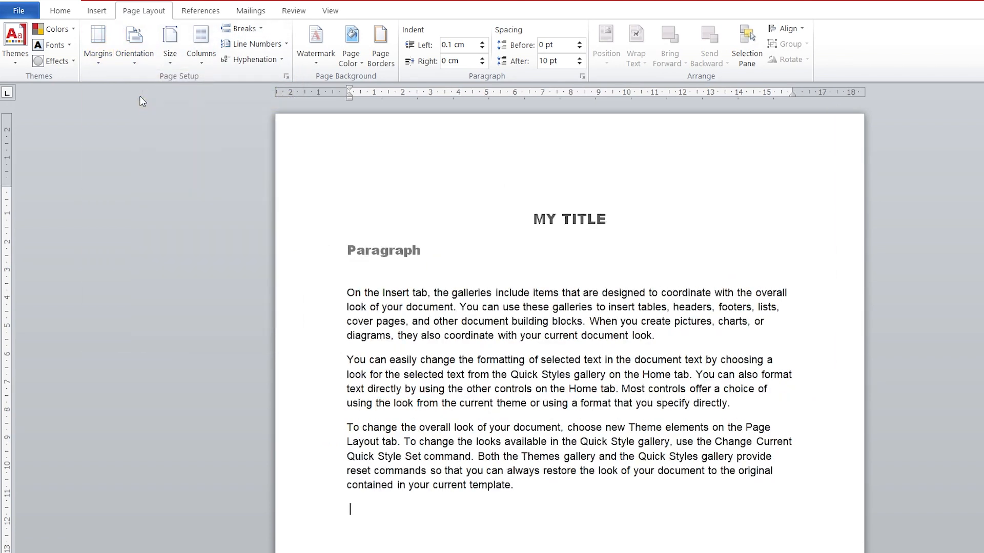
Switch the page orientation to Landscape, look over the page, and return it to Portrait
left_click(135, 49)
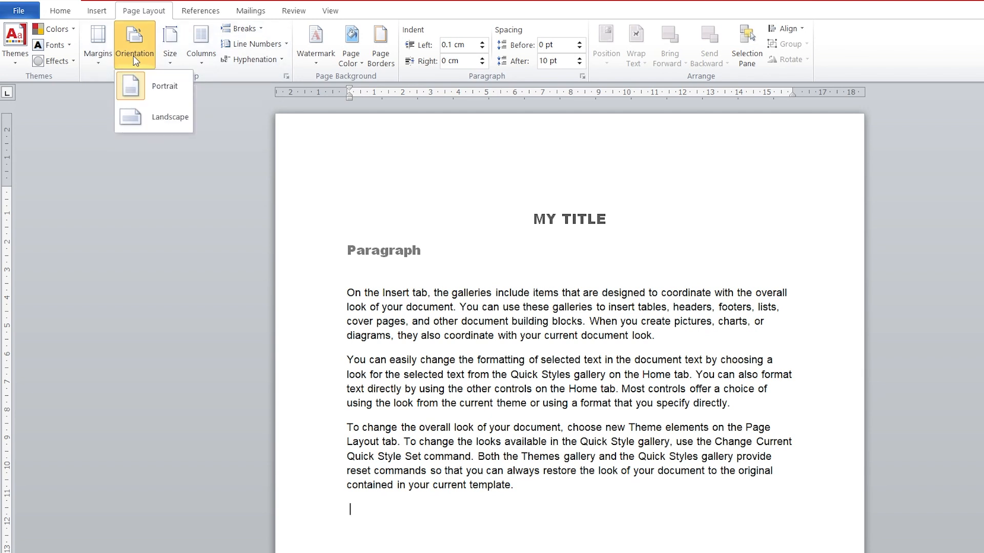
left_click(164, 119)
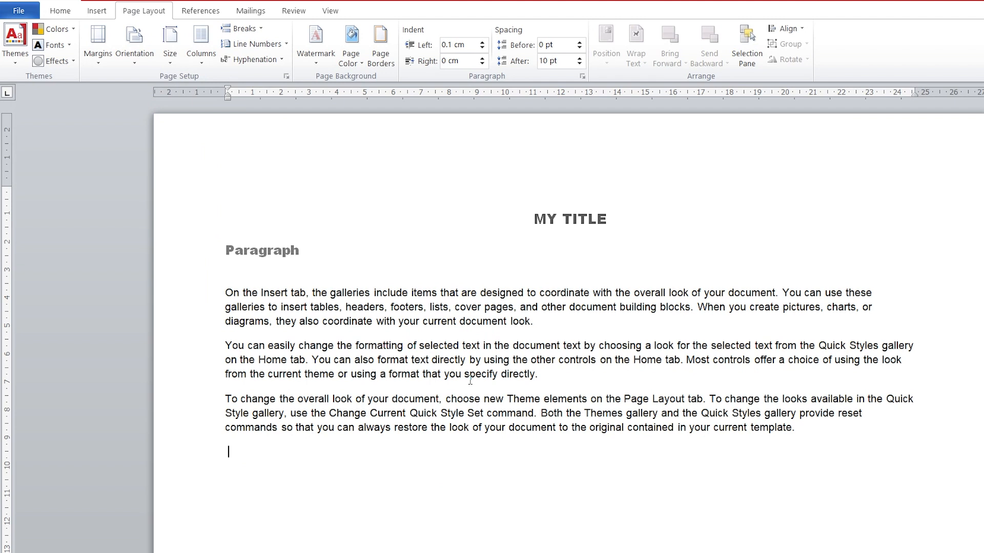
scroll(471, 381, "down", 1)
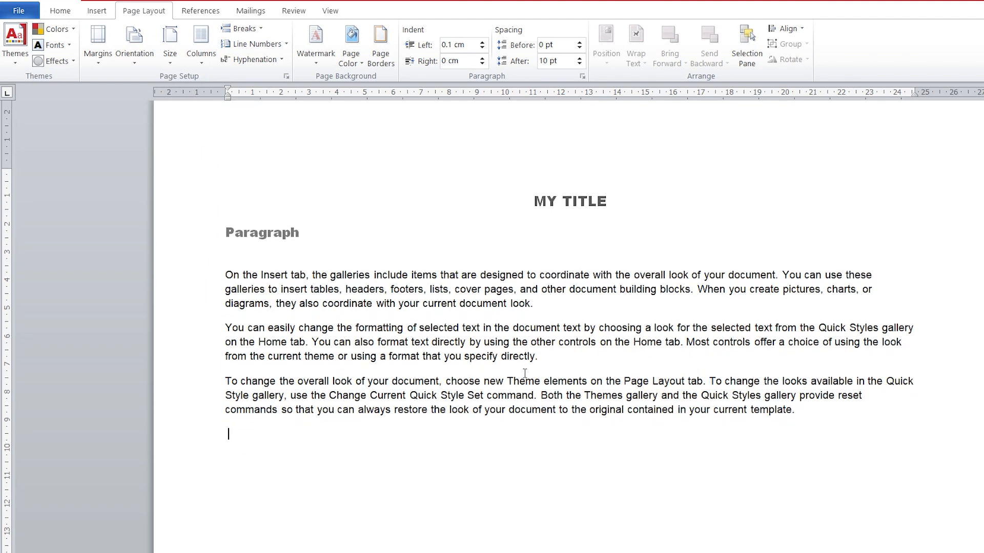
scroll(581, 329, "up", 1)
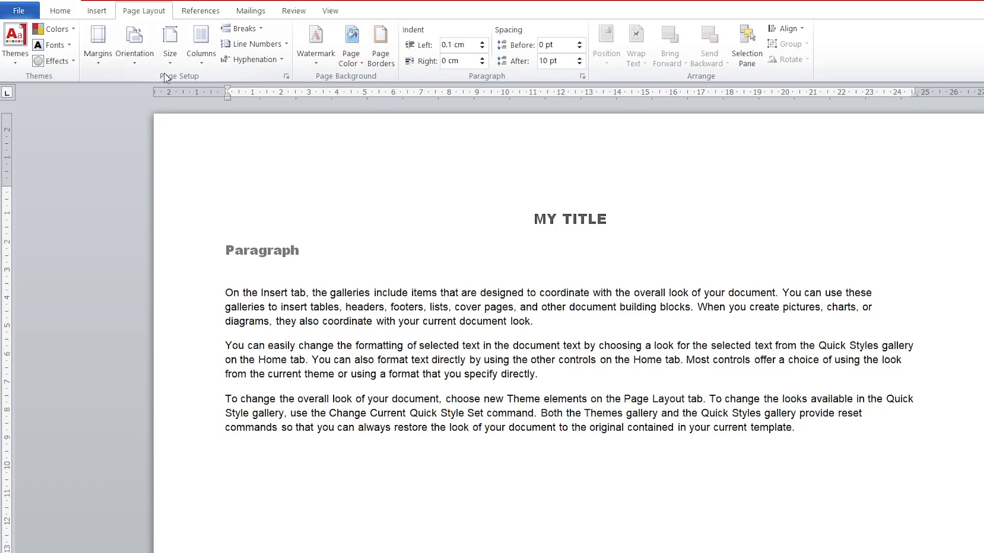
left_click(147, 65)
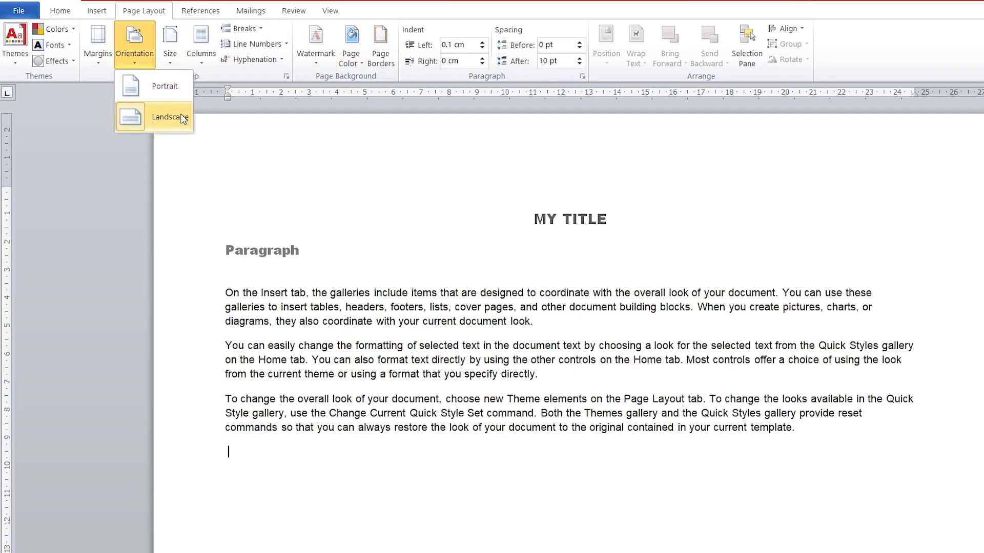
left_click(164, 76)
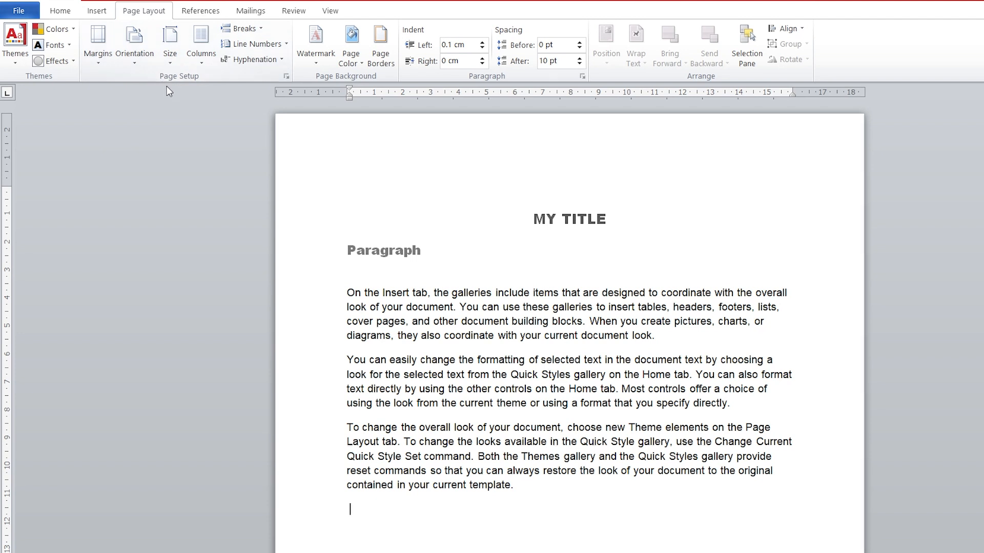
Try the Letter and Legal paper sizes, checking the page length, and return the document to A4
left_click(171, 61)
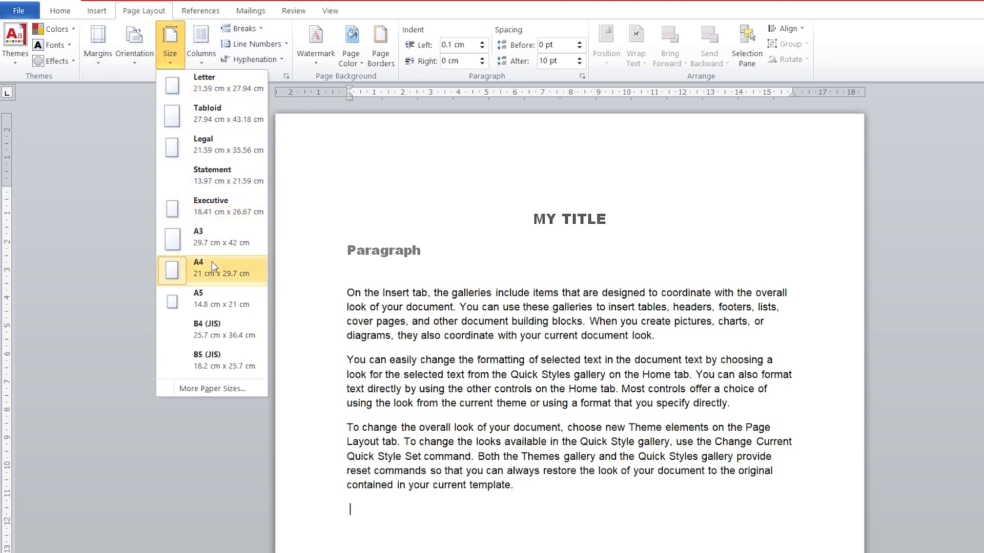
left_click(232, 79)
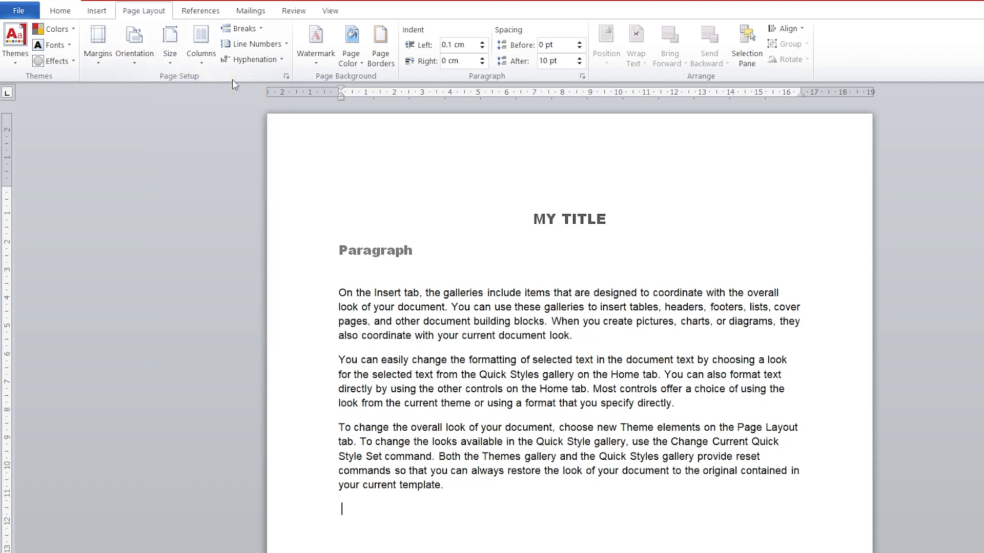
left_click(171, 53)
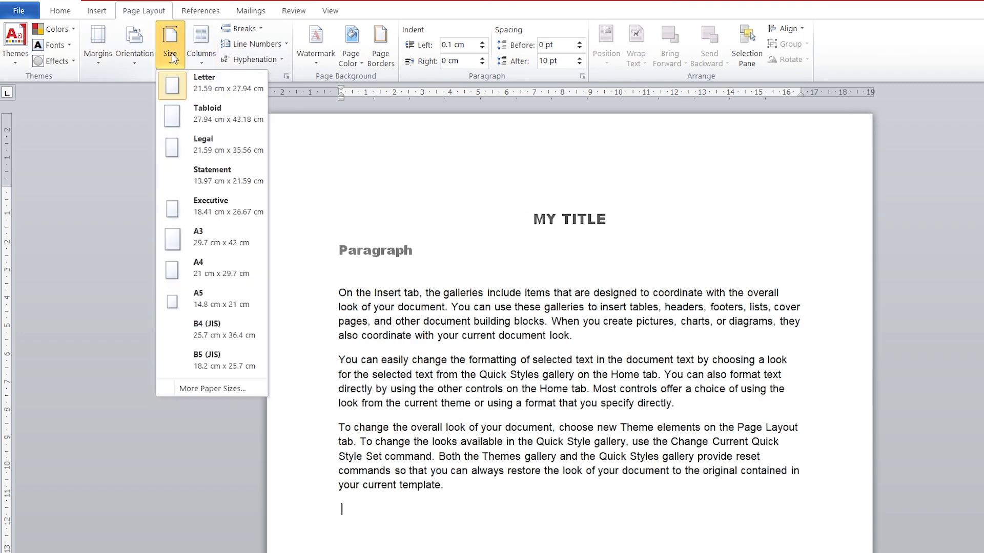
left_click(217, 151)
scroll(527, 334, "down", 10)
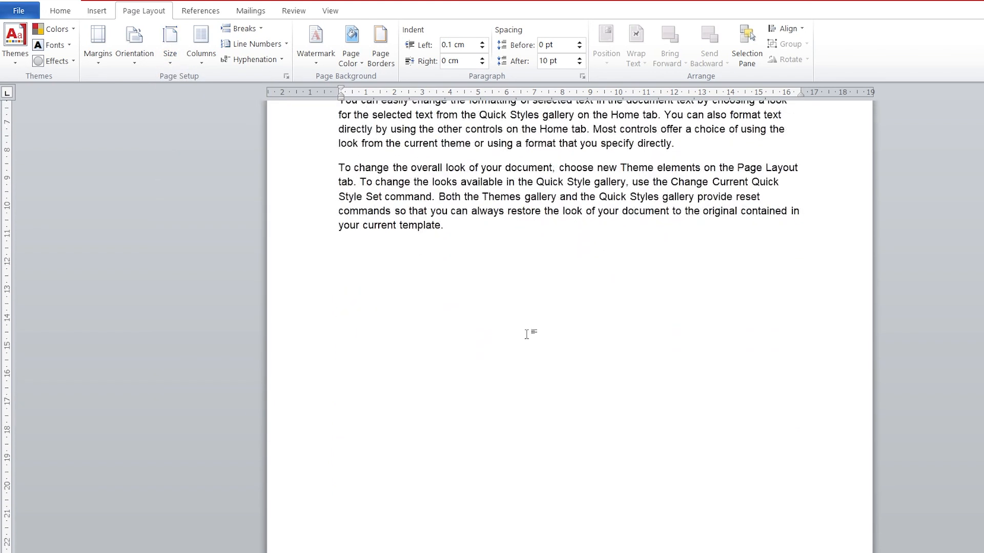
scroll(527, 334, "down", 4)
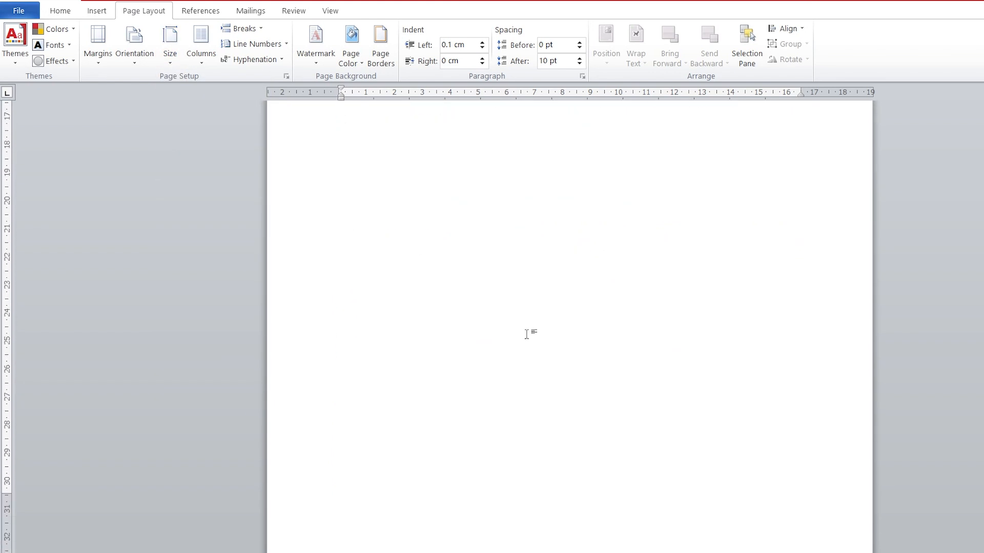
scroll(527, 334, "up", 10)
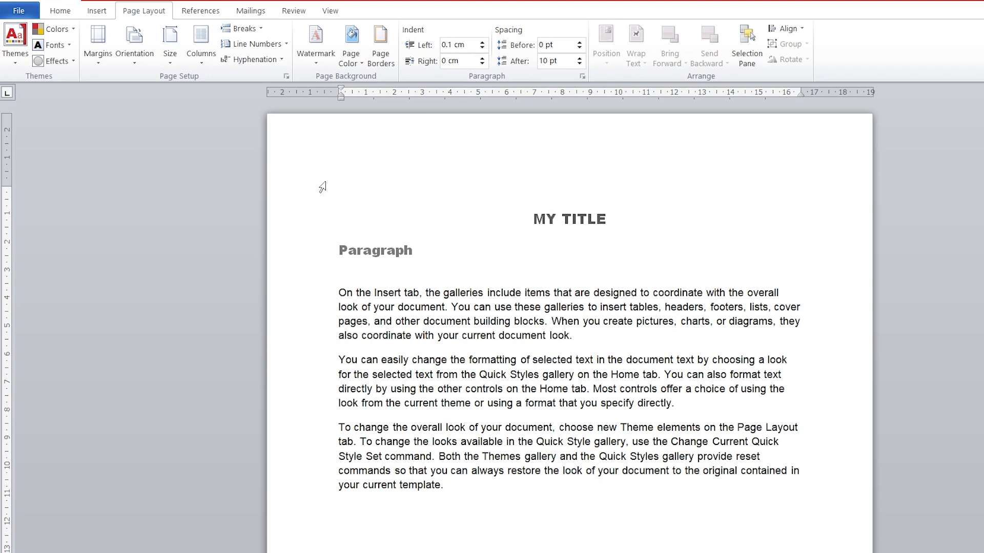
left_click(174, 60)
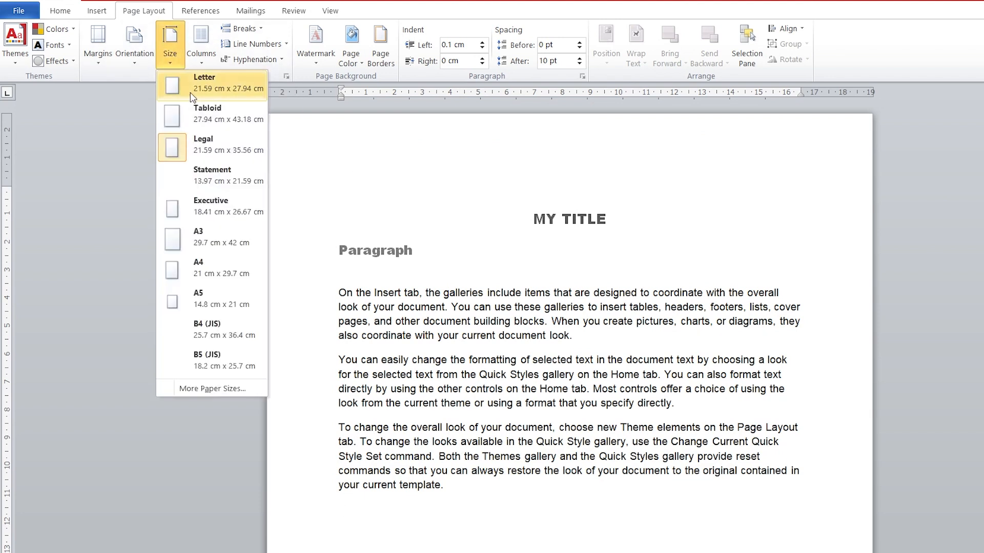
left_click(209, 260)
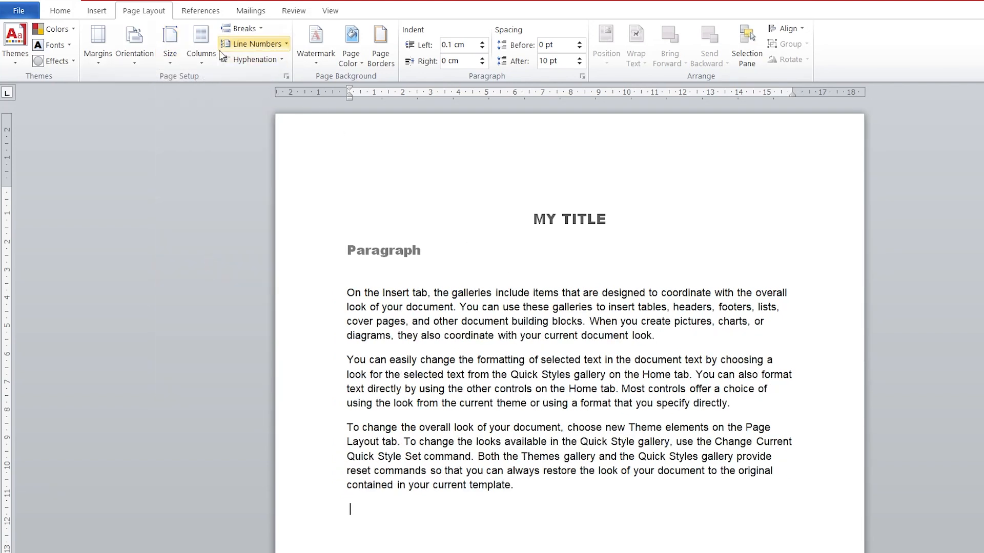
Lay out the document text in two columns and check the top of the page
left_click(213, 65)
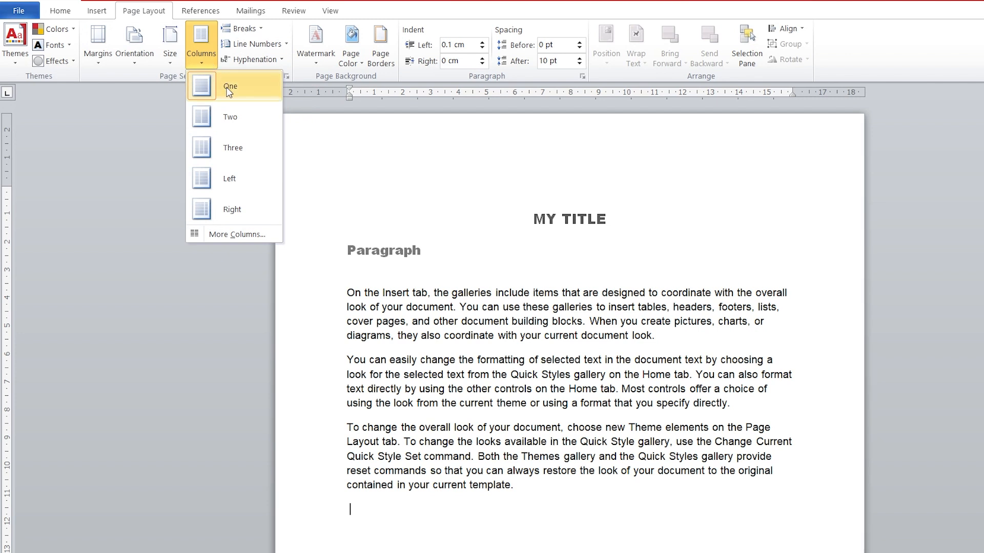
left_click(236, 127)
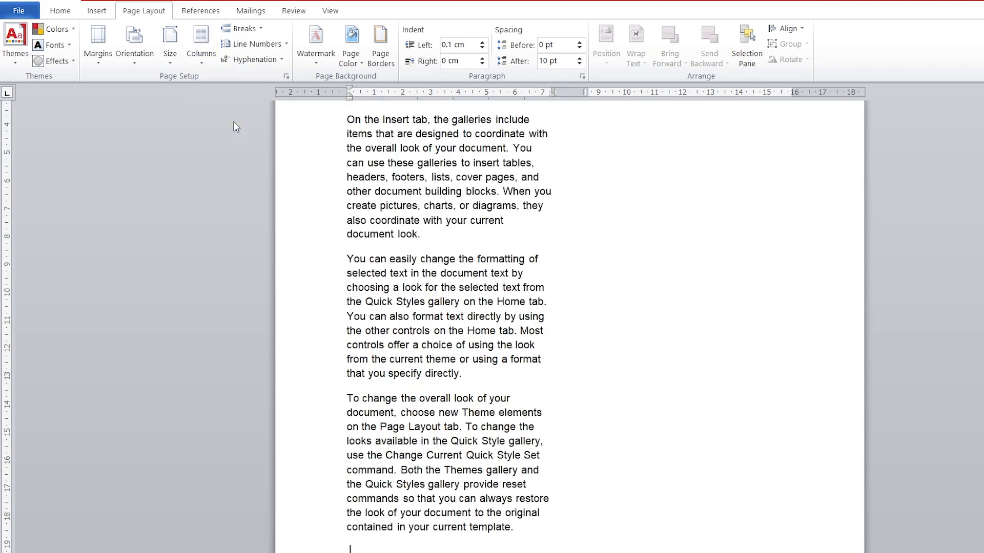
scroll(484, 237, "up", 3)
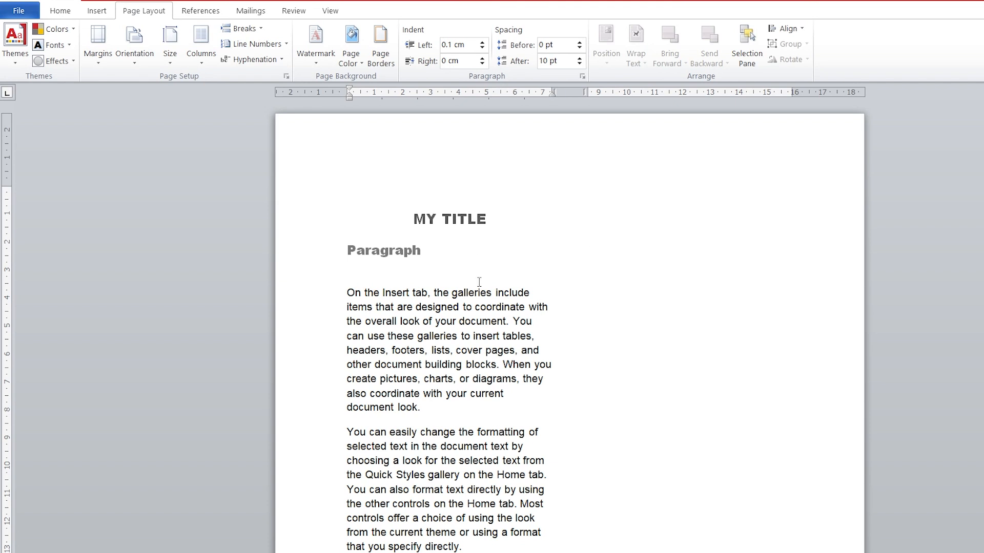
Look down the two-column page, lay out the document text in three columns, and check how it flows
scroll(479, 281, "down", 1)
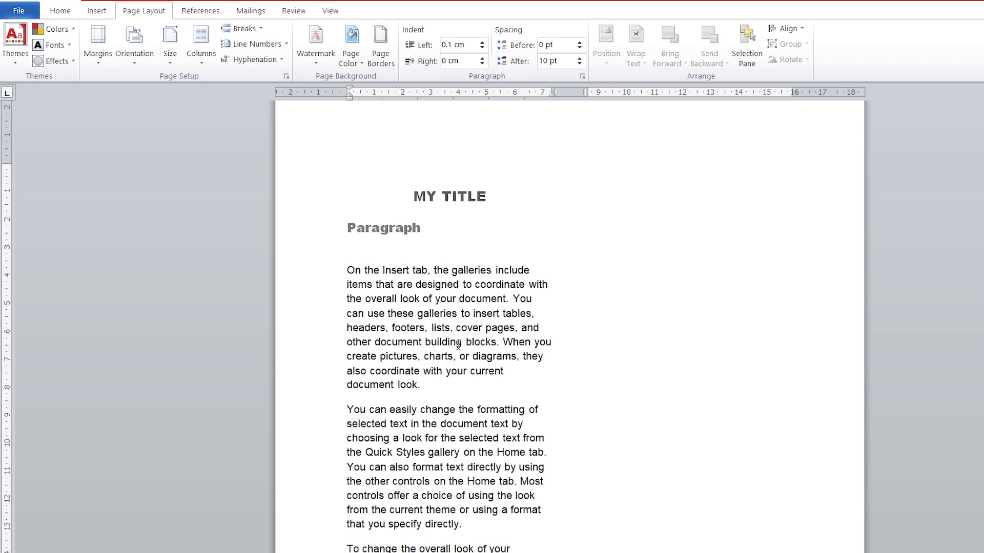
scroll(458, 344, "down", 8)
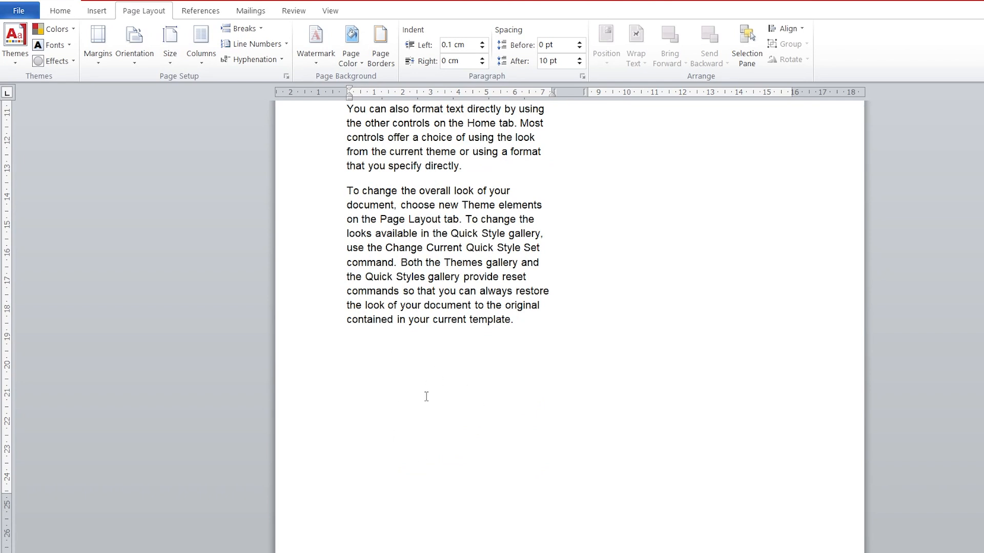
scroll(520, 405, "up", 8)
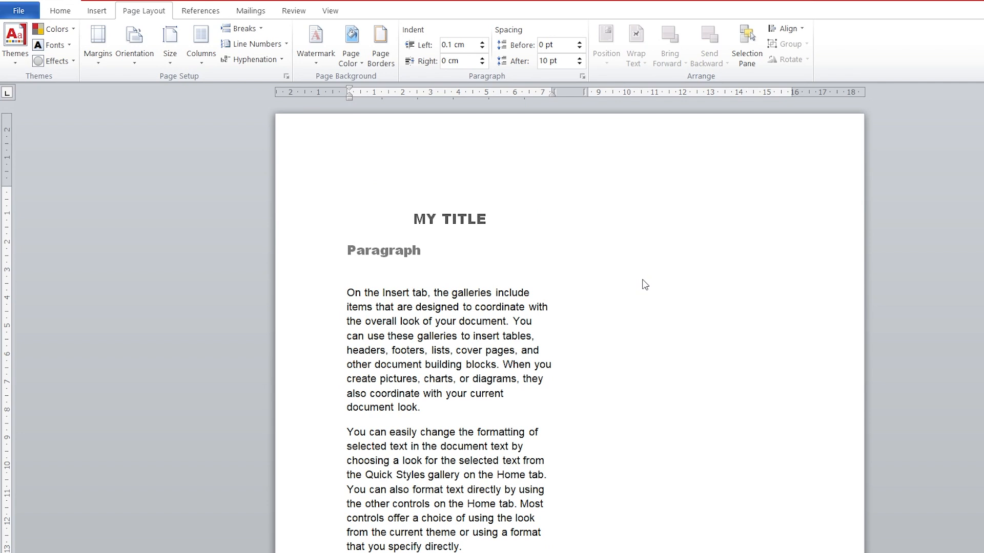
left_click(196, 56)
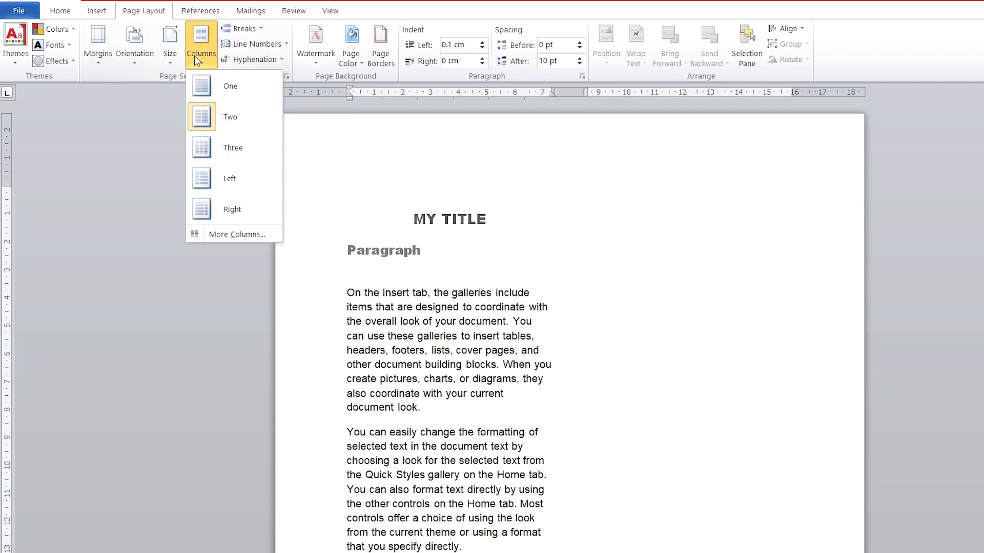
left_click(240, 153)
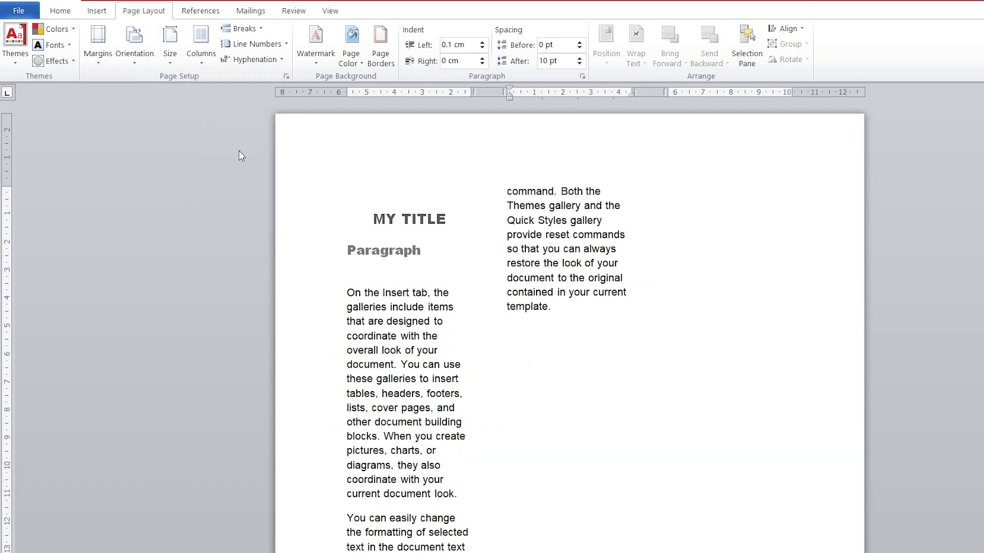
scroll(319, 445, "down", 9)
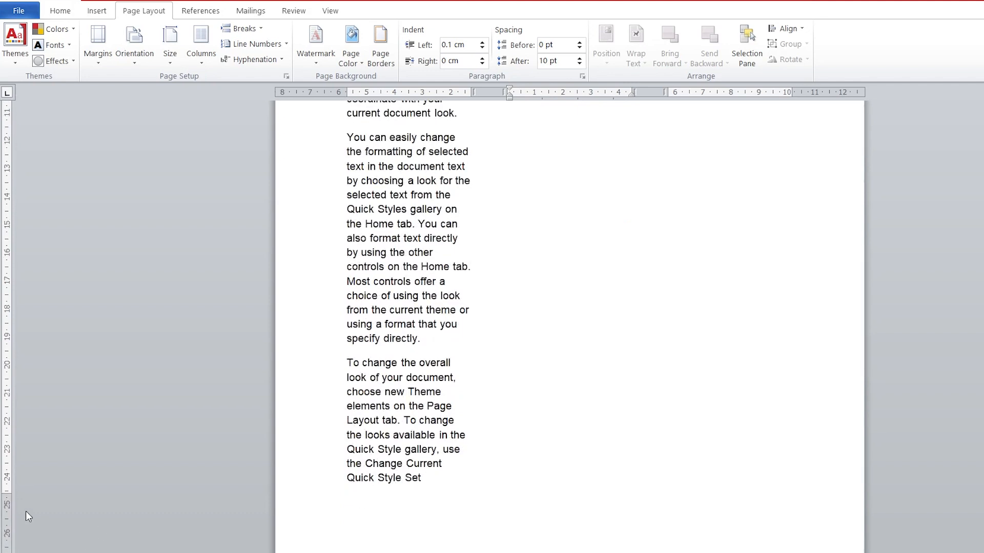
Slightly reduce the page's bottom margin on the vertical ruler and return the text to a single column
left_click_drag(6, 493, 5, 516)
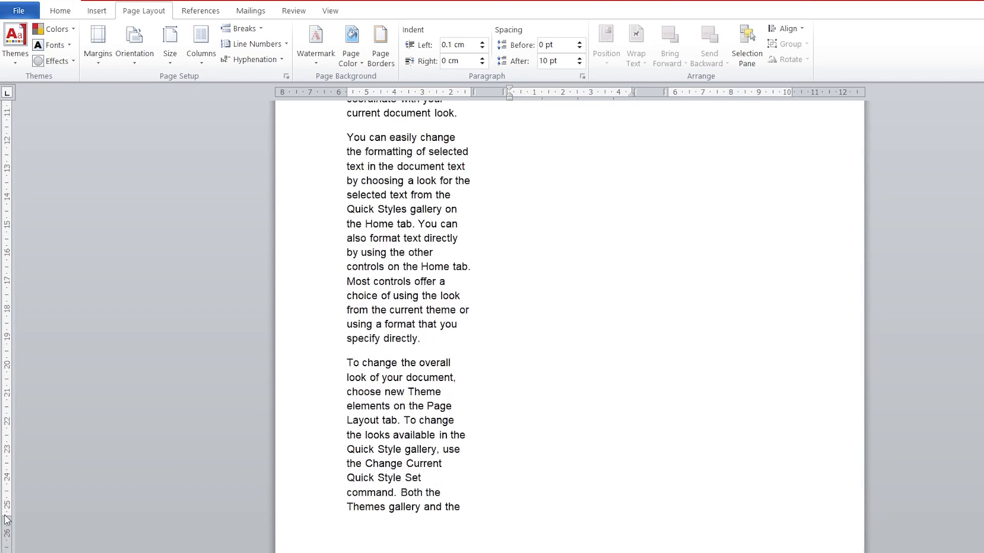
scroll(610, 343, "up", 8)
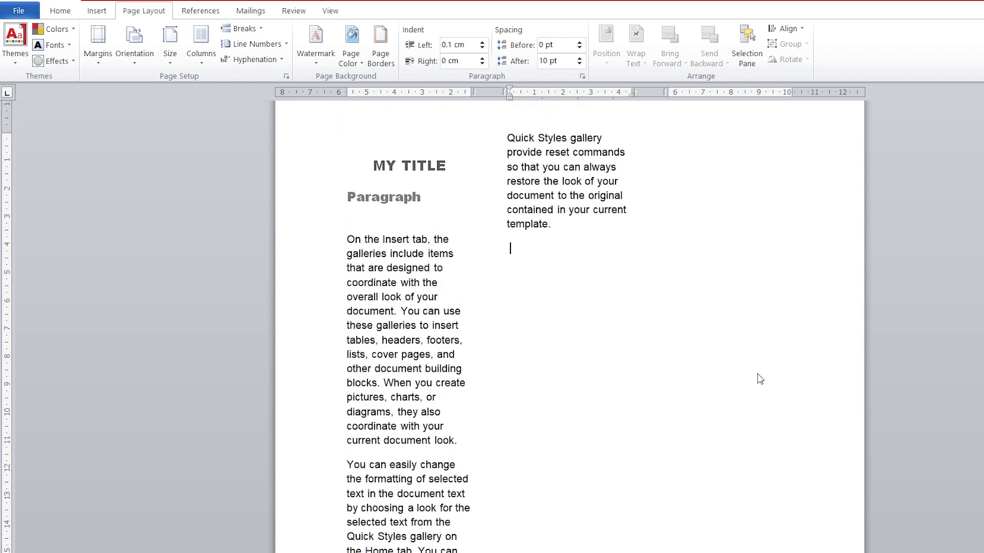
scroll(665, 335, "up", 2)
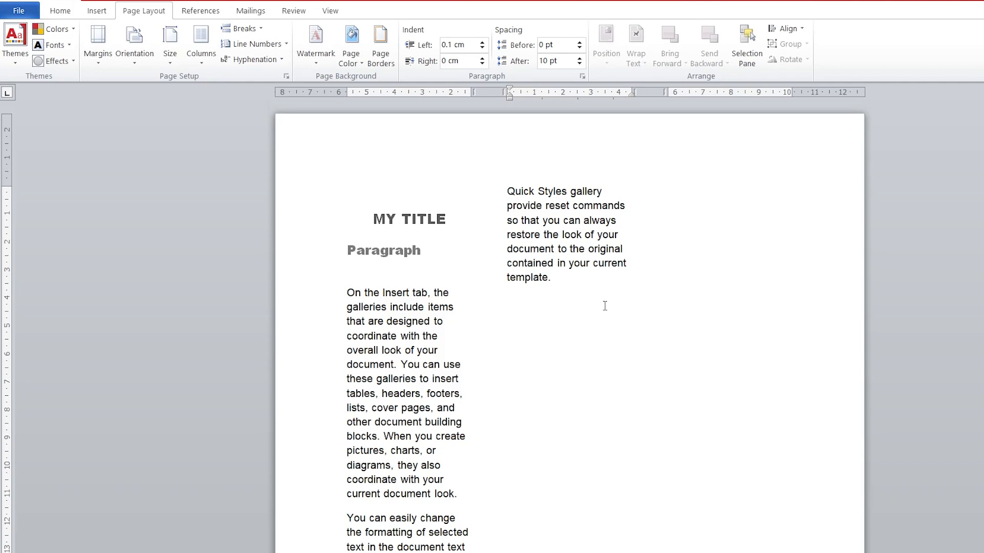
left_click(199, 62)
left_click(227, 88)
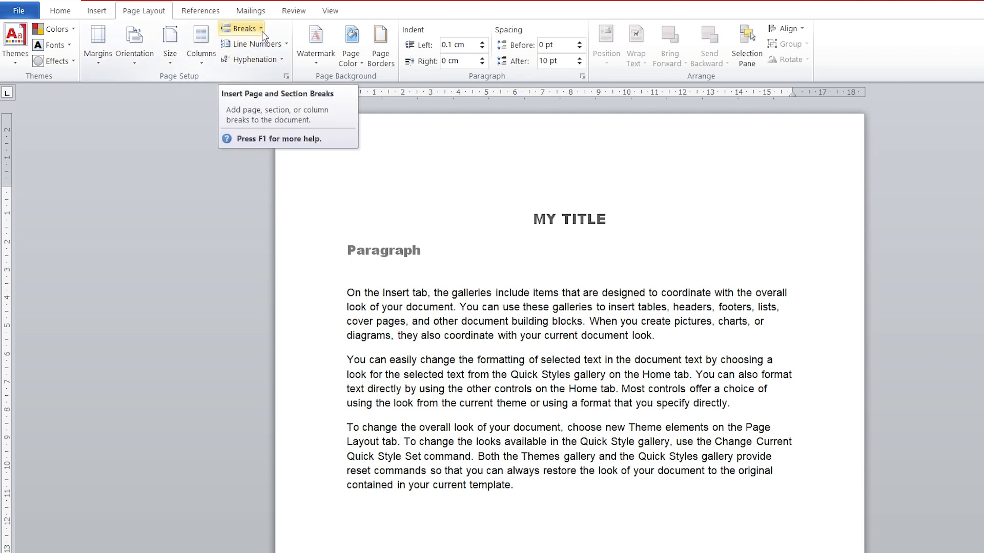
Insert a page break before "and other document building blocks" in the first paragraph, check the following page, and remove the break
left_click(411, 320)
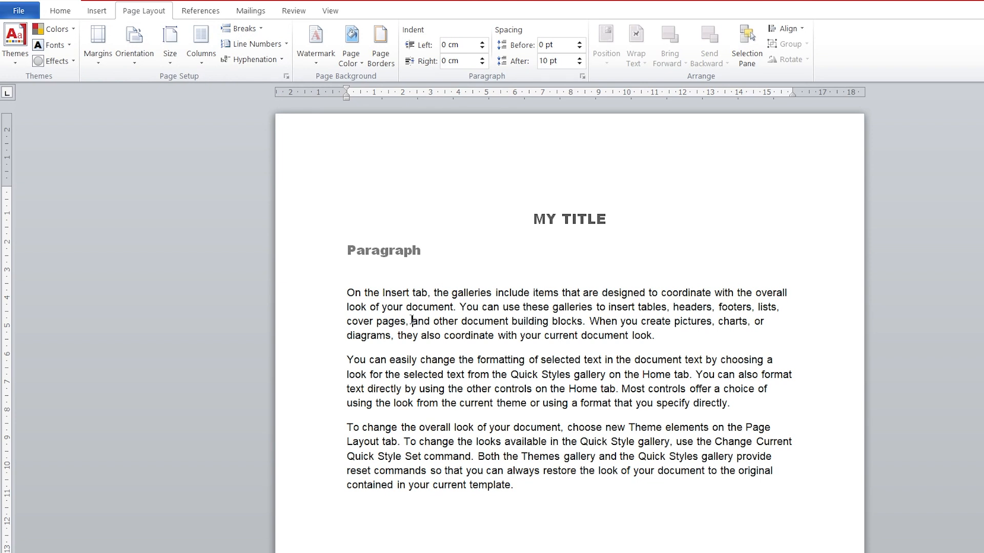
left_click(262, 30)
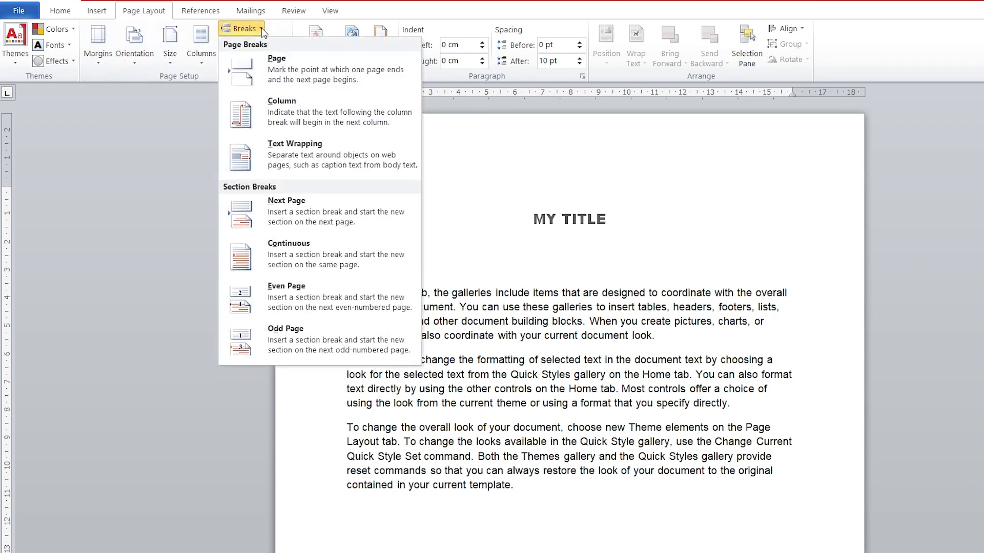
left_click(272, 57)
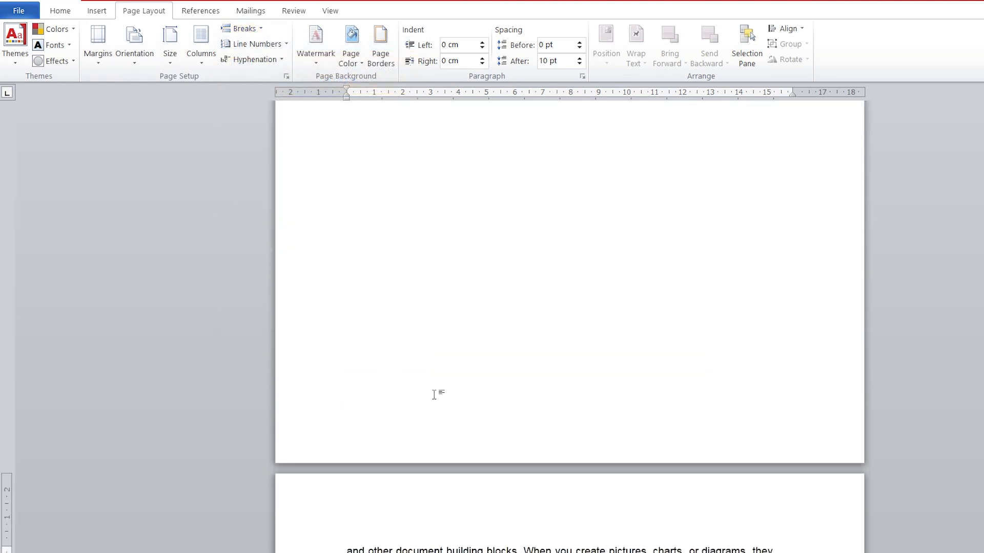
scroll(435, 395, "down", 1)
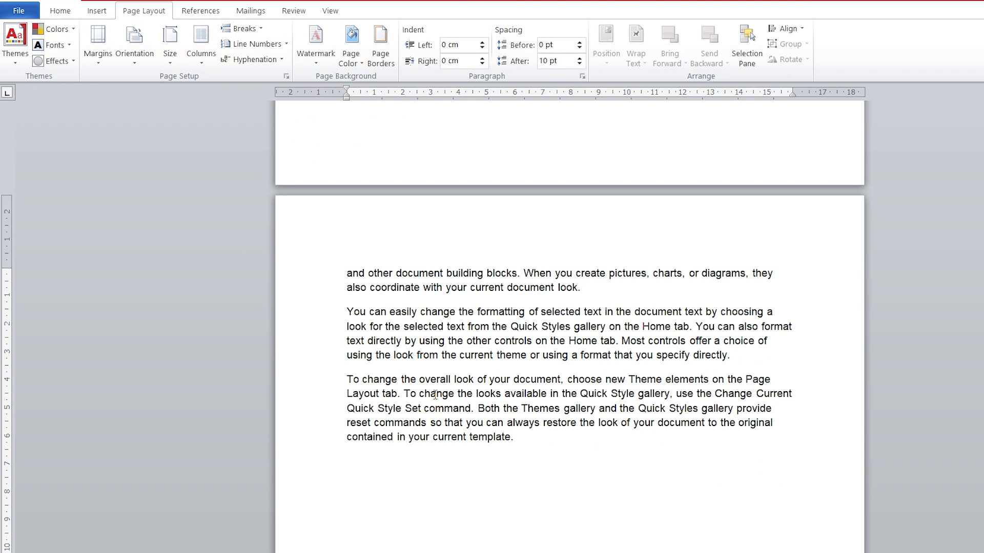
key("BackSpace")
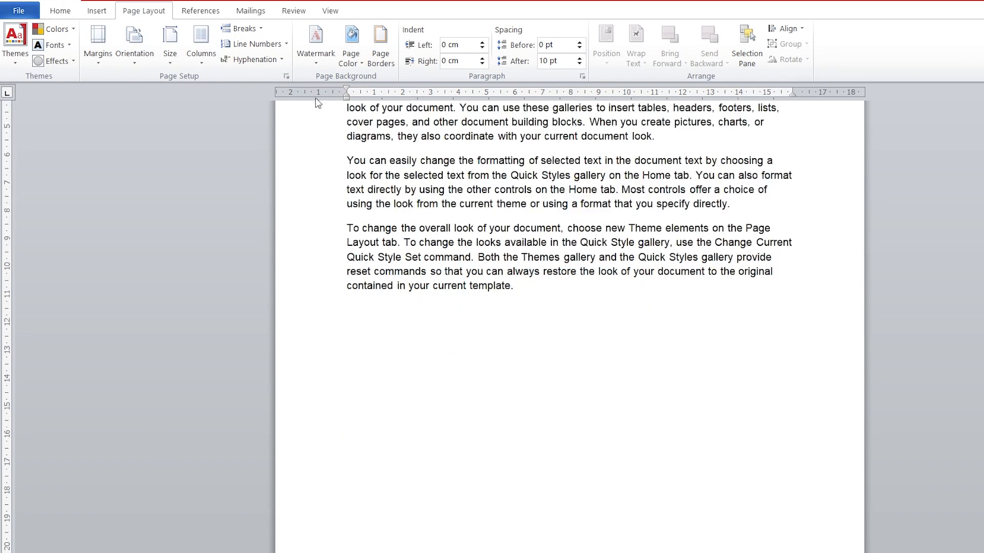
Try a column break before "and other document building blocks", check where the text continues, and remove the break
left_click(249, 29)
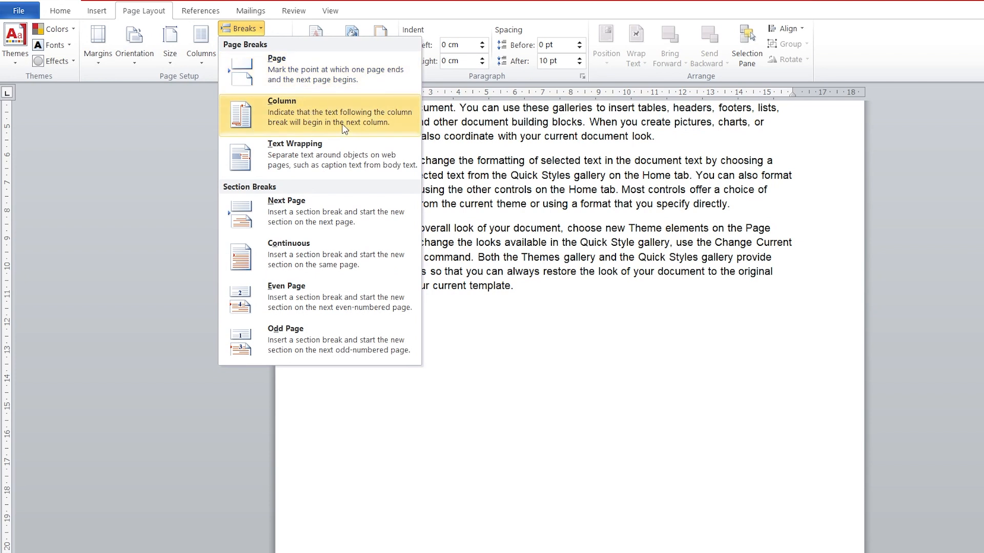
left_click(357, 133)
scroll(510, 333, "down", 2)
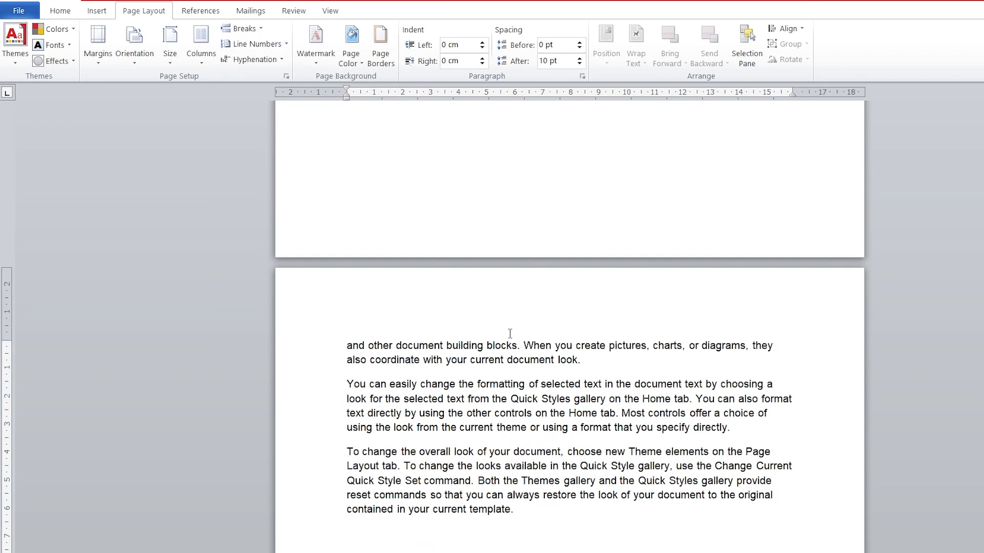
scroll(510, 333, "up", 15)
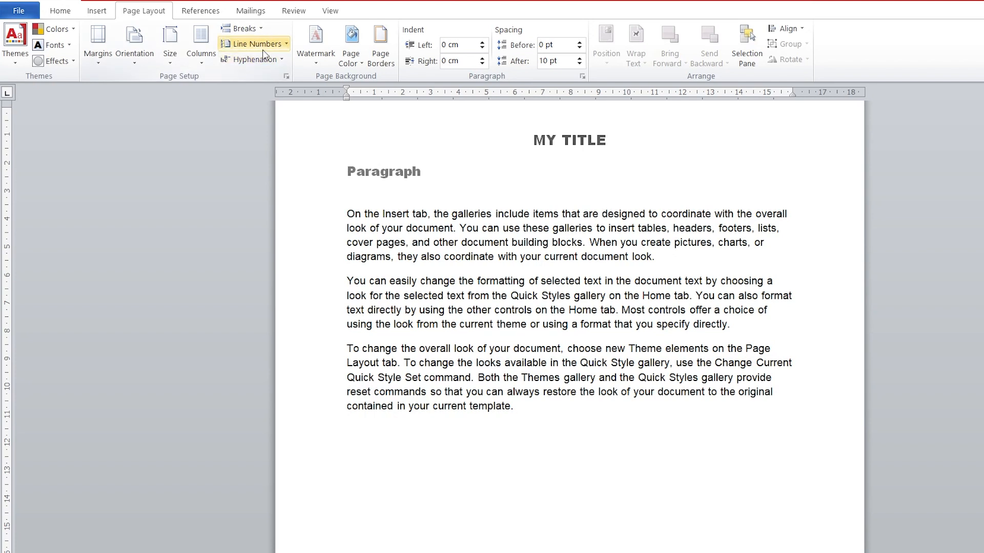
Turn on continuous line numbering for the document and look over the numbered page
left_click(286, 46)
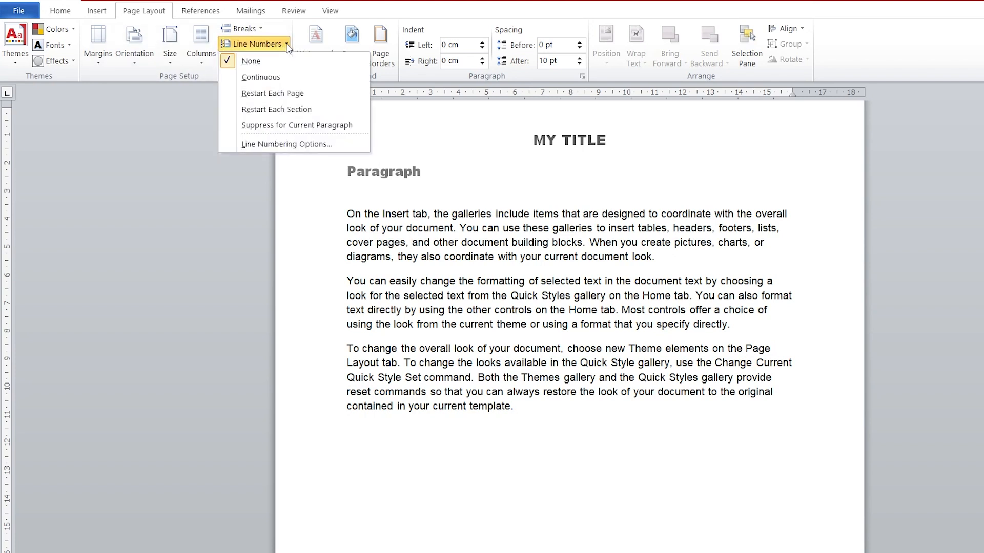
left_click(263, 77)
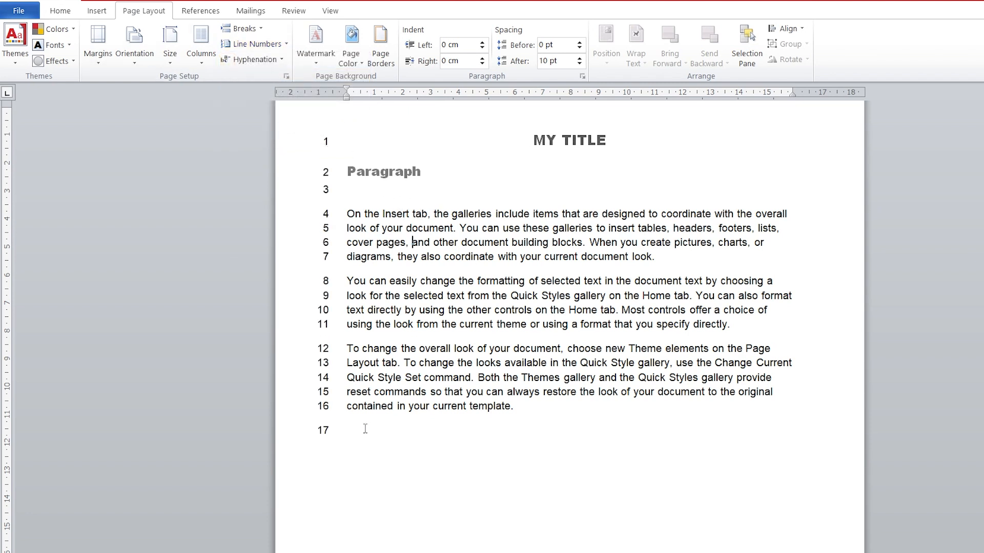
scroll(365, 429, "down", 6)
scroll(365, 429, "up", 6)
Delete the empty line after the last paragraph and add four blank lines at the end of the text
left_click(349, 514)
key("BackSpace")
key("BackSpace")
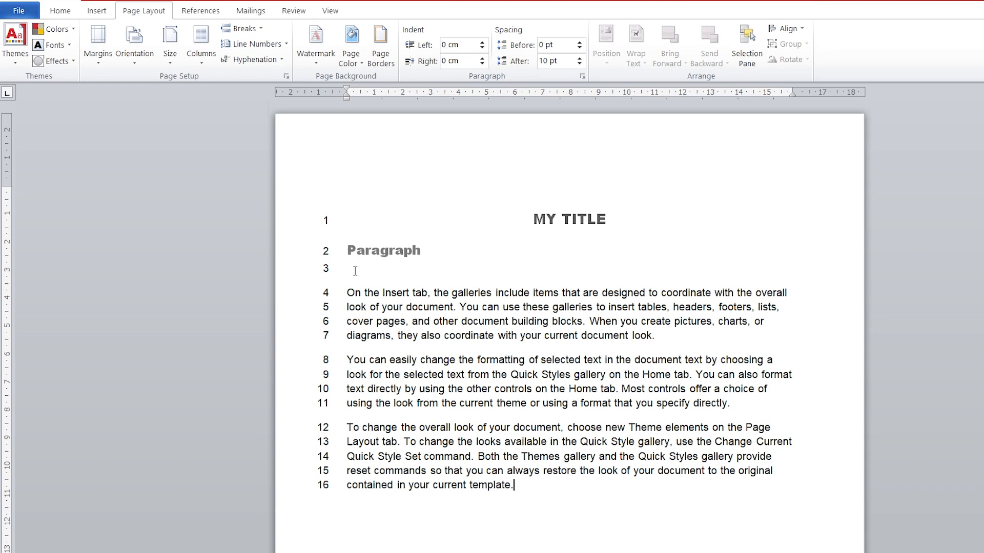
key("Return")
key("Return")
key("Return")
key("Return")
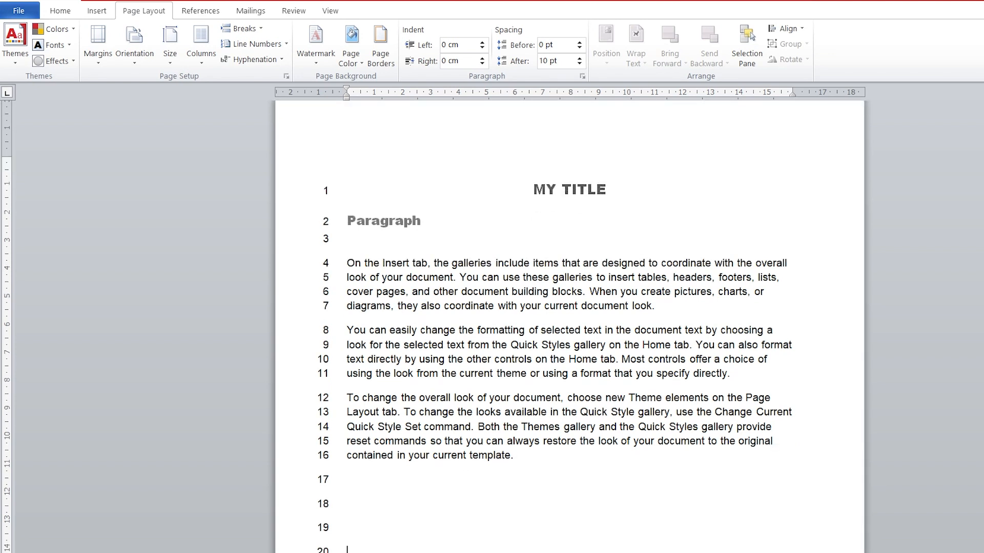
scroll(493, 532, "down", 1)
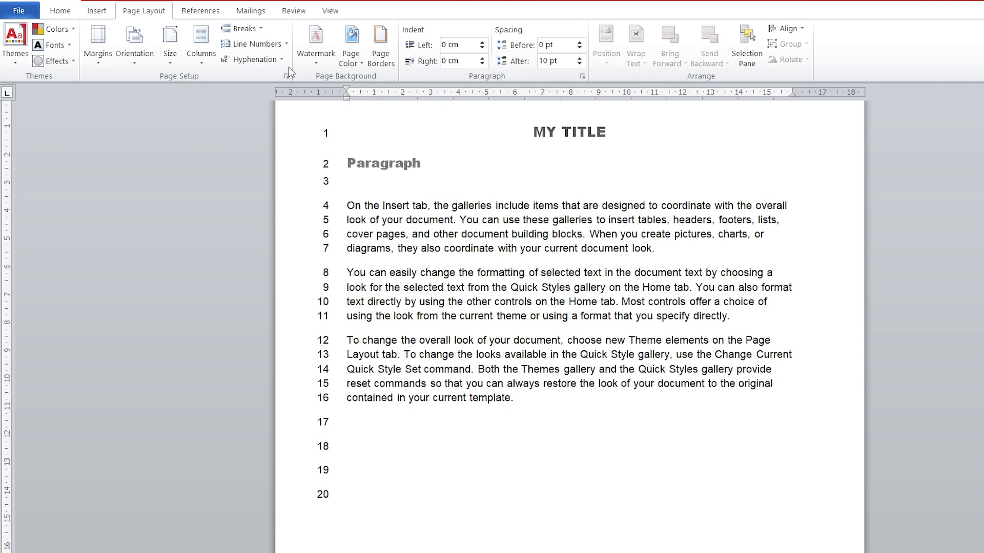
Turn line numbering off, and turn it back on with the Restart Each Page option
left_click(283, 45)
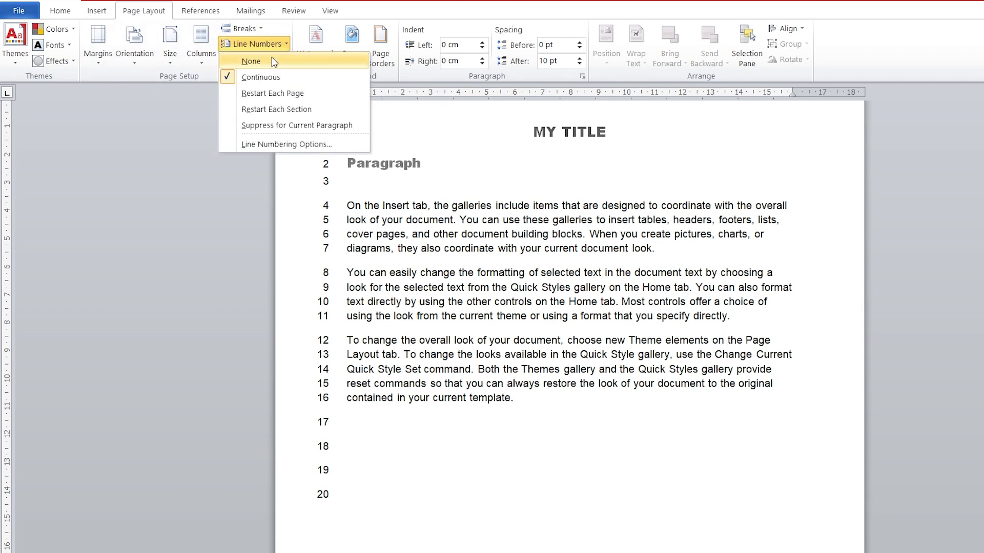
left_click(275, 62)
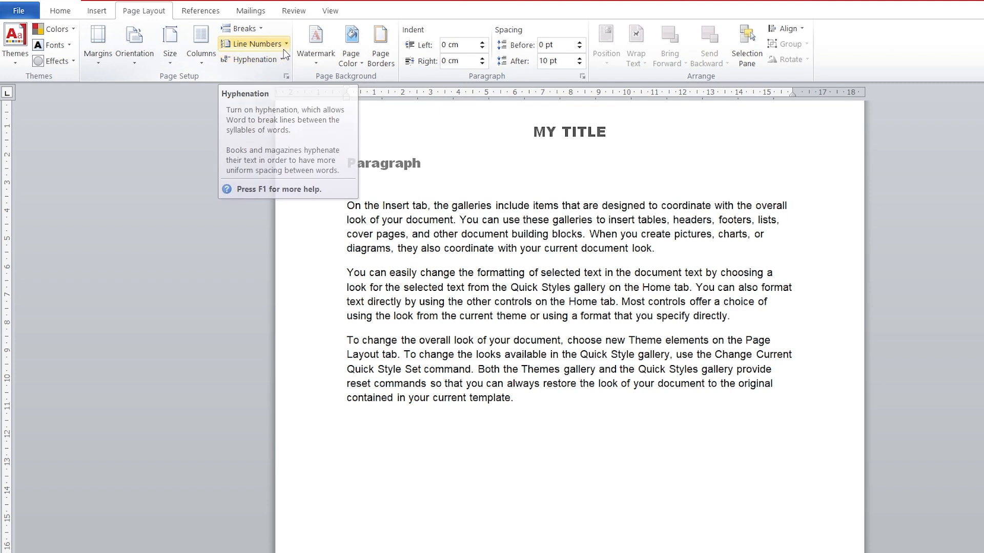
left_click(285, 46)
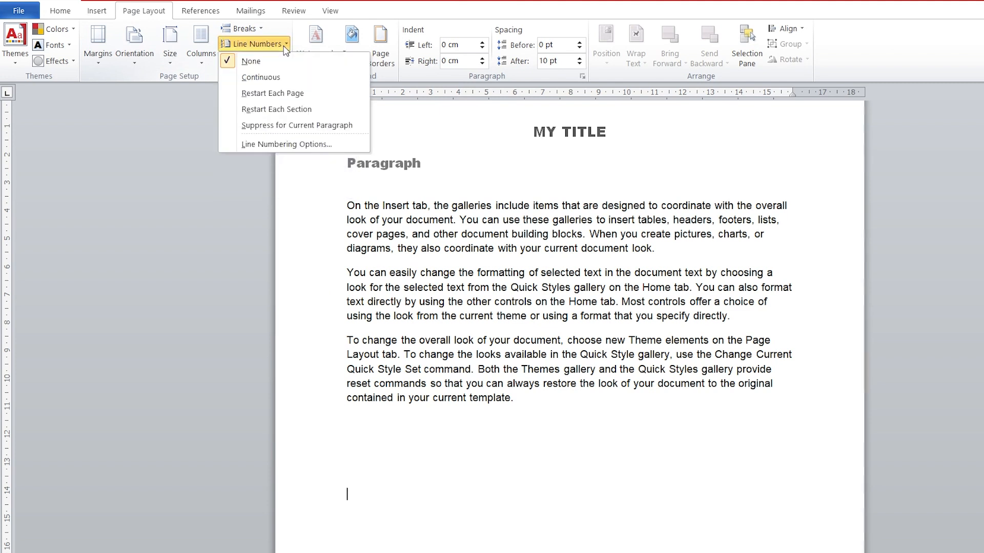
left_click(269, 93)
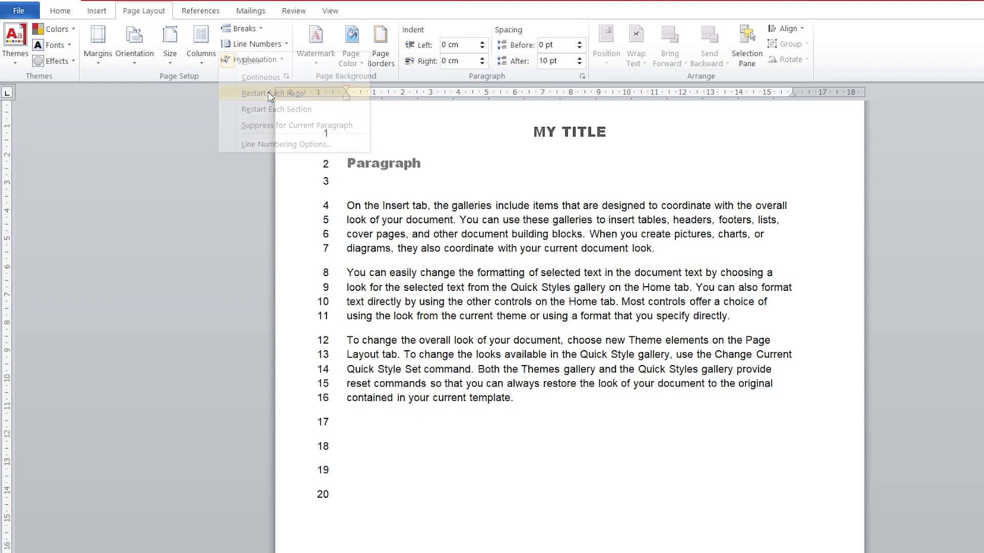
Insert a page break after the last blank line, add three more lines on the new page, and compare both pages' numbering
scroll(375, 347, "down", 2)
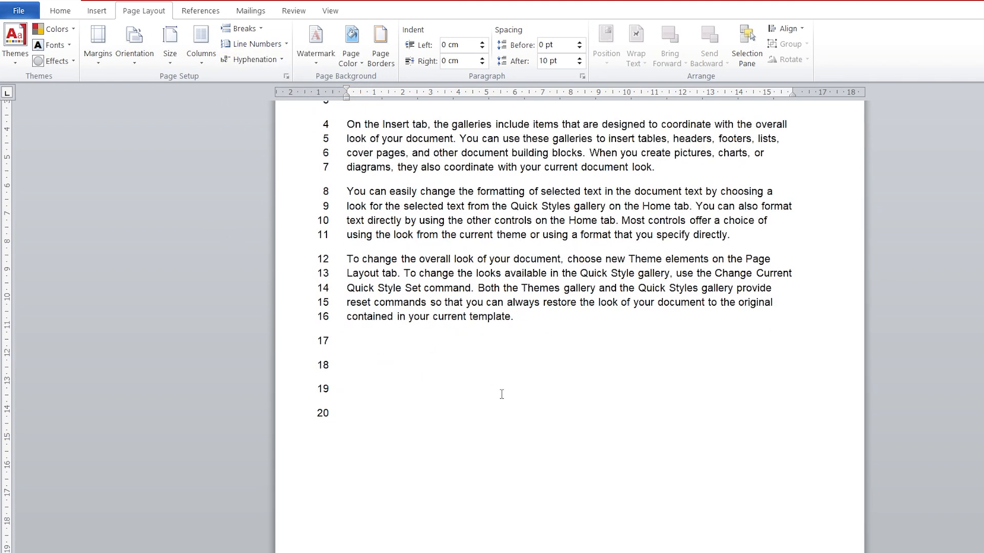
key("ctrl+Return")
scroll(520, 402, "down", 3)
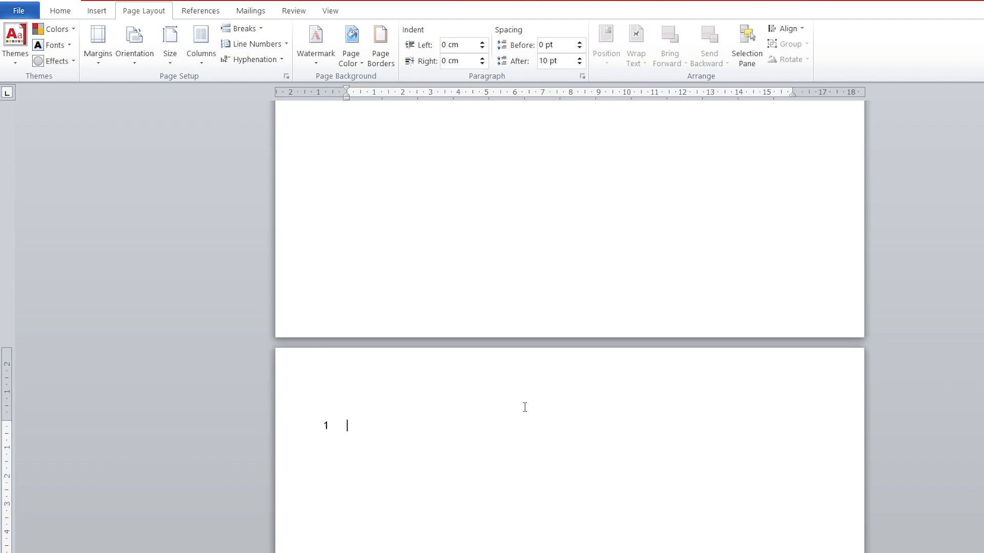
scroll(450, 413, "up", 2)
scroll(449, 414, "down", 2)
key("Return")
key("Return")
key("Return")
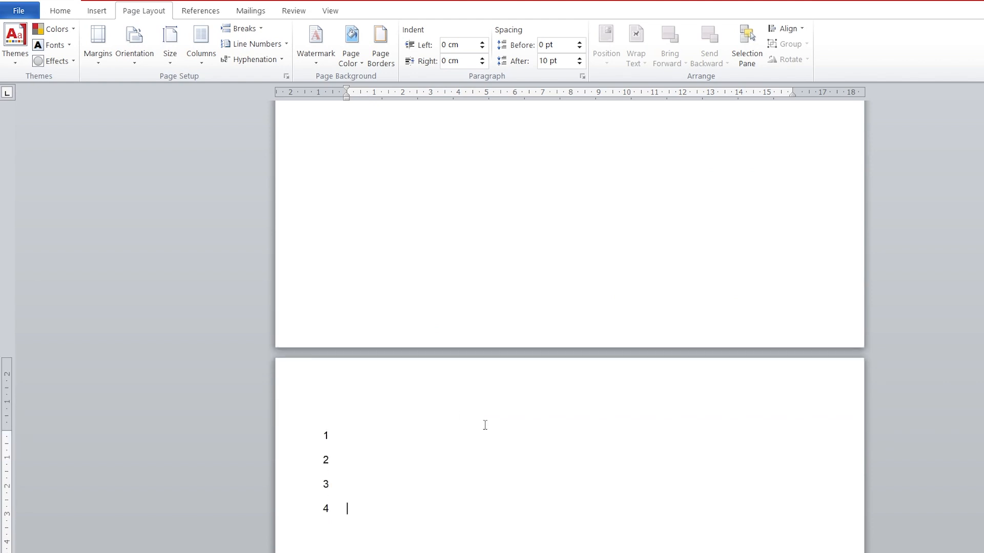
scroll(468, 334, "up", 10)
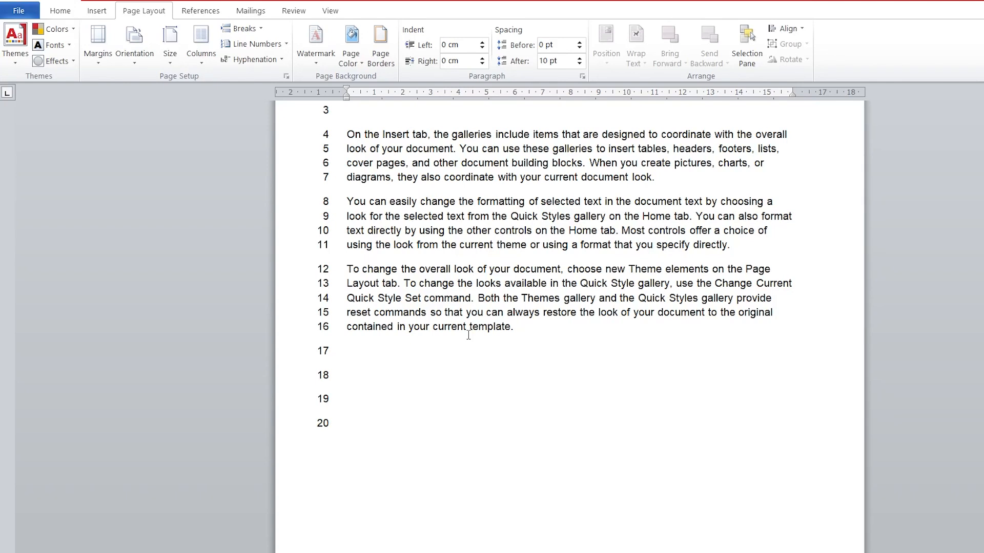
Set the line numbering to Continuous and check the numbers on the second page
left_click(286, 45)
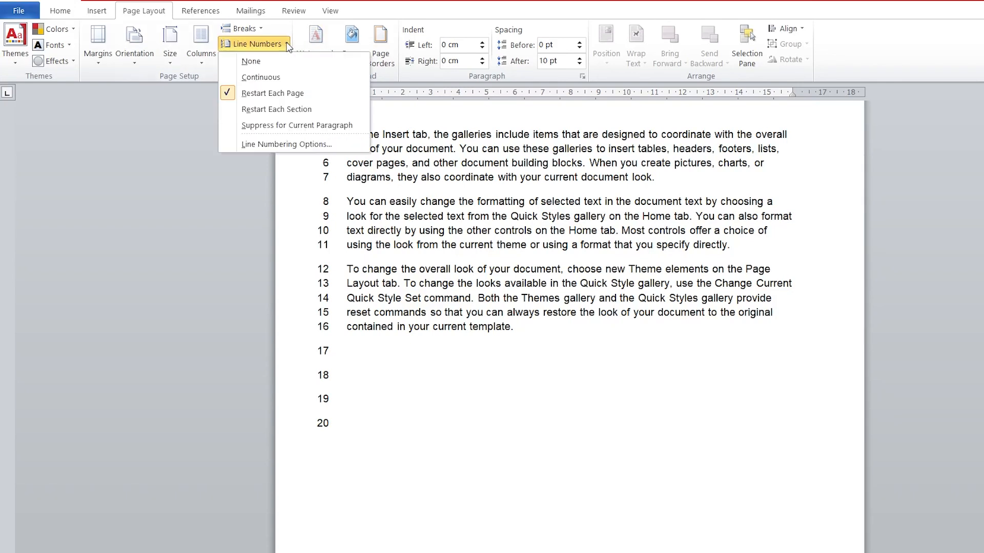
left_click(266, 78)
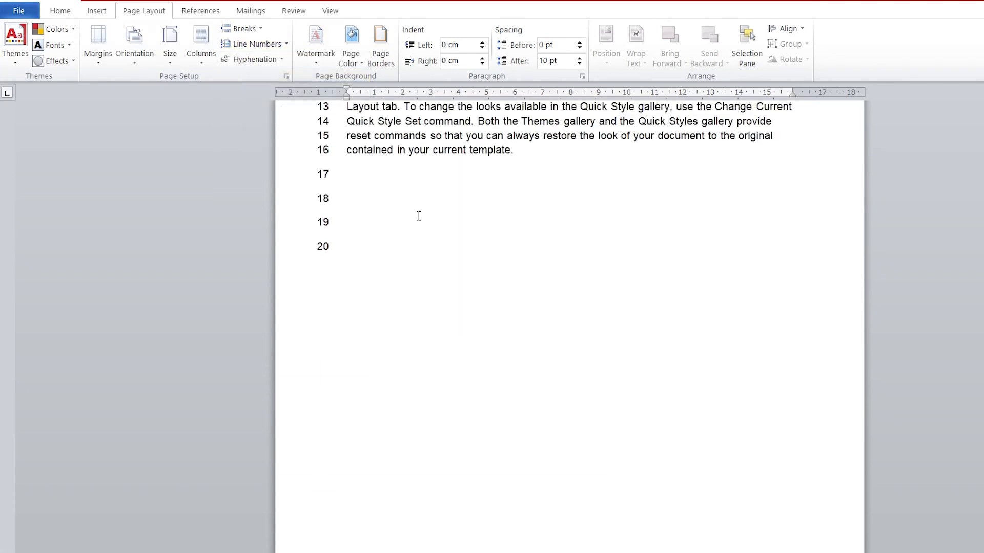
scroll(418, 216, "up", 1)
scroll(430, 296, "down", 9)
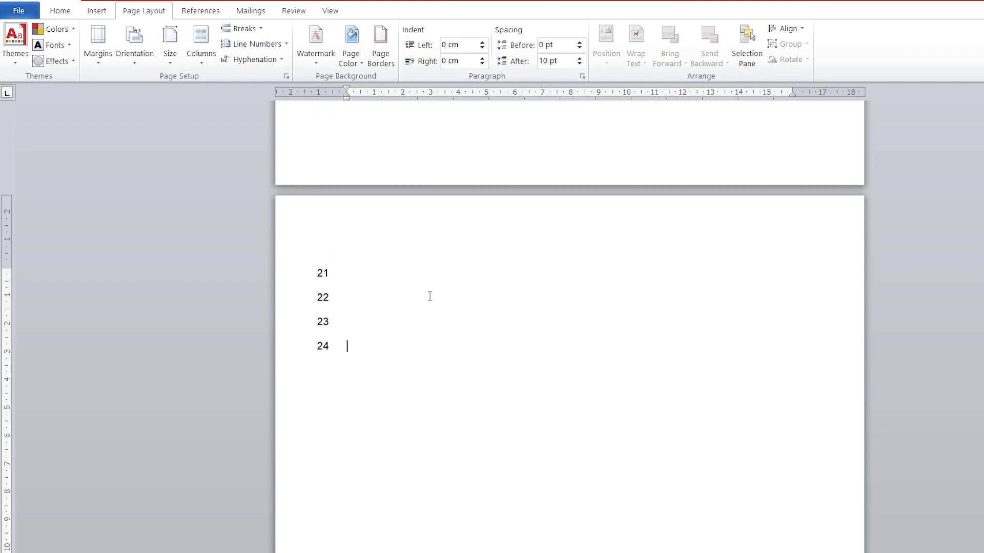
Set line numbering to Restart Each Section, check the numbers on the first page, and turn line numbering off
left_click(285, 45)
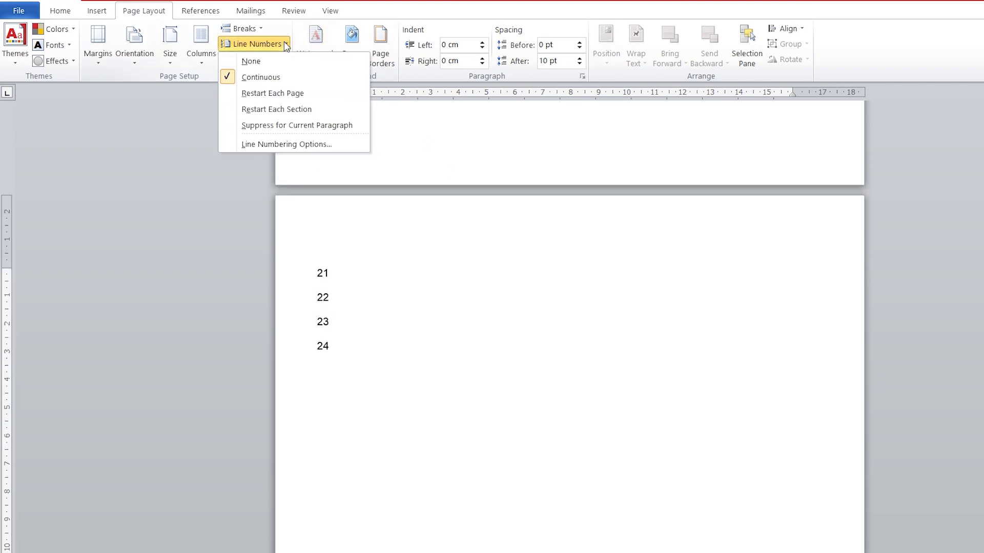
left_click(296, 109)
scroll(459, 246, "up", 10)
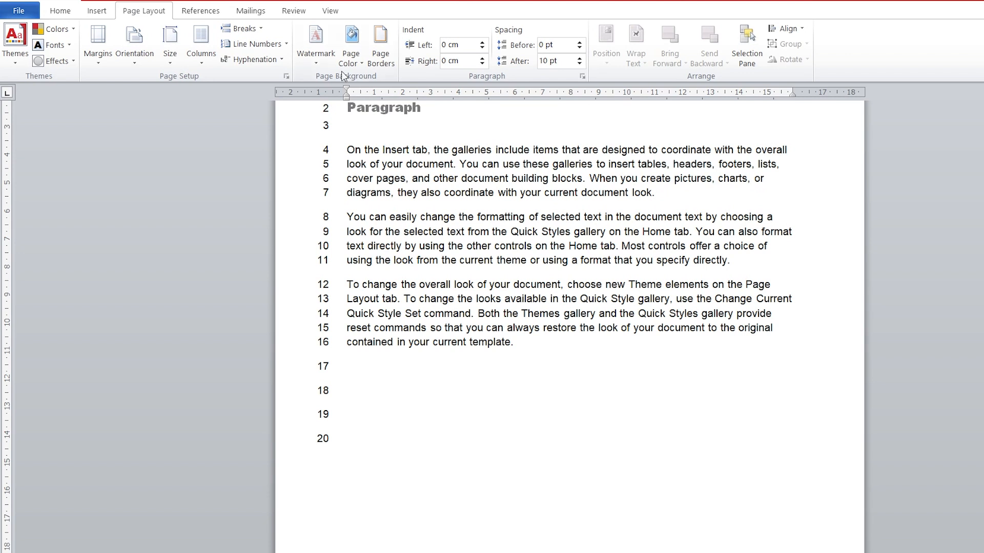
left_click(284, 44)
left_click(246, 60)
Apply Automatic hyphenation, and run Manual hyphenation, declining the break in "us-ing" and accepting "re-set" and "dia-grams"
left_click(282, 60)
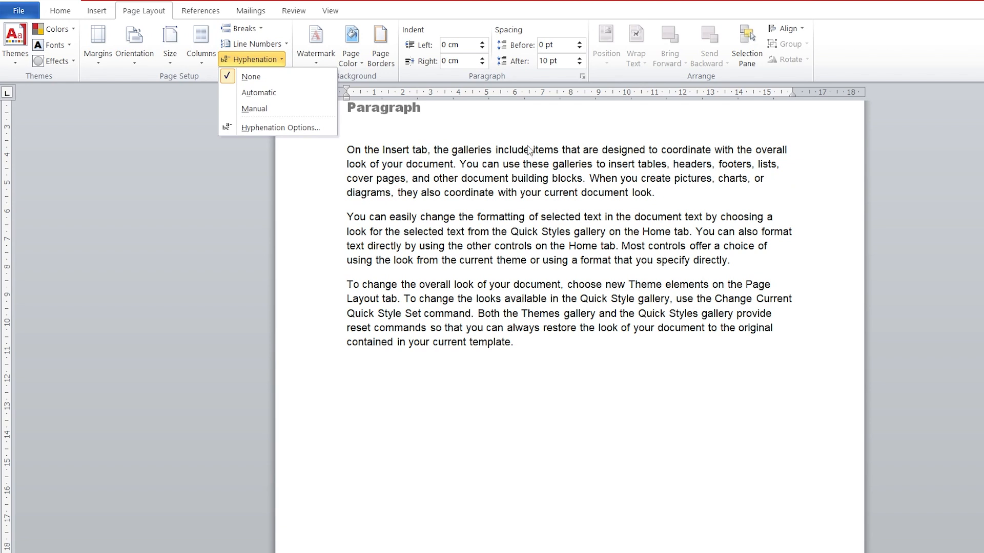
left_click(259, 93)
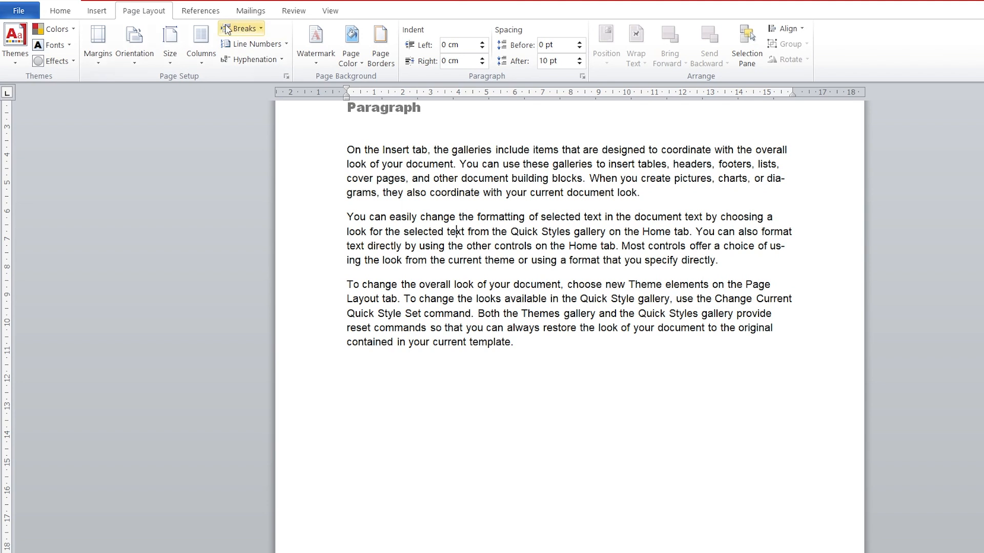
left_click(283, 59)
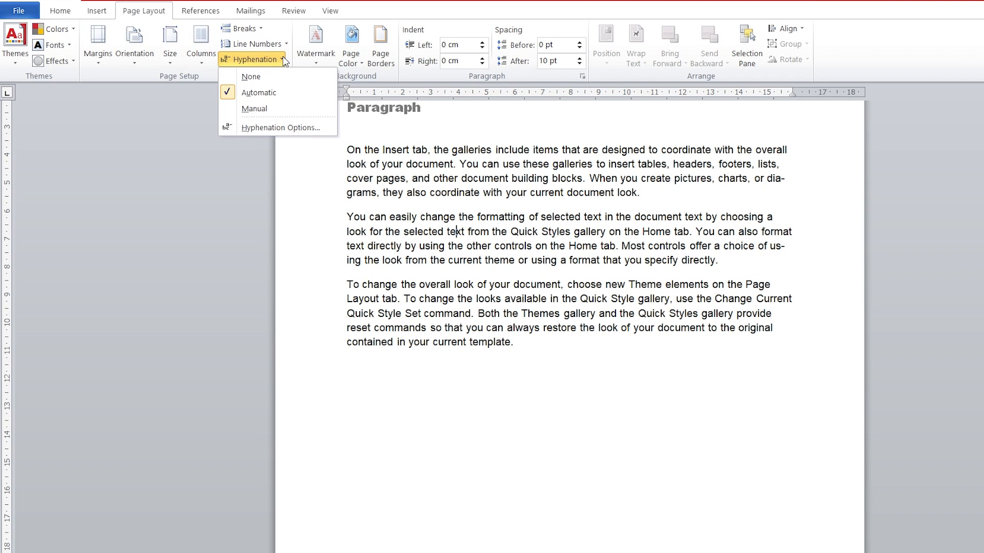
left_click(256, 108)
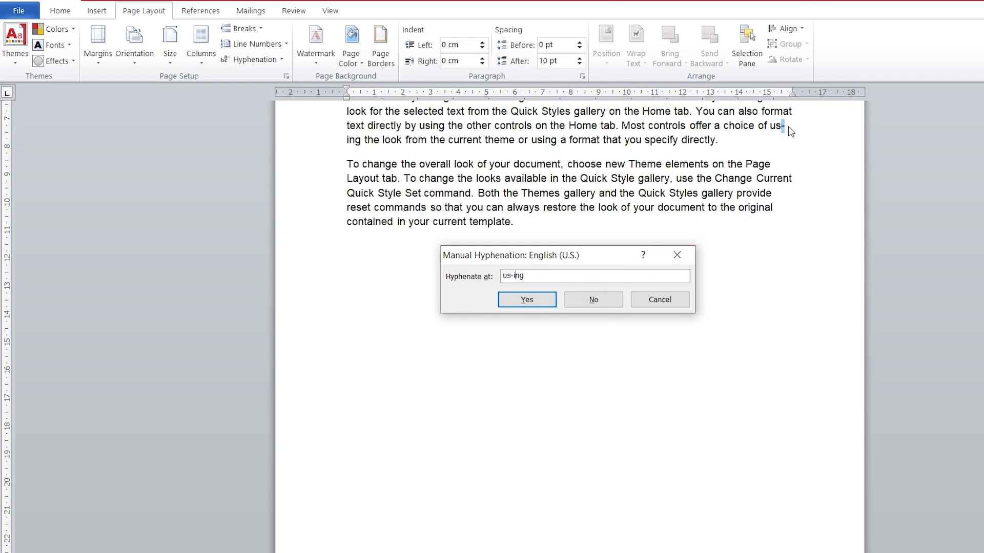
left_click(594, 300)
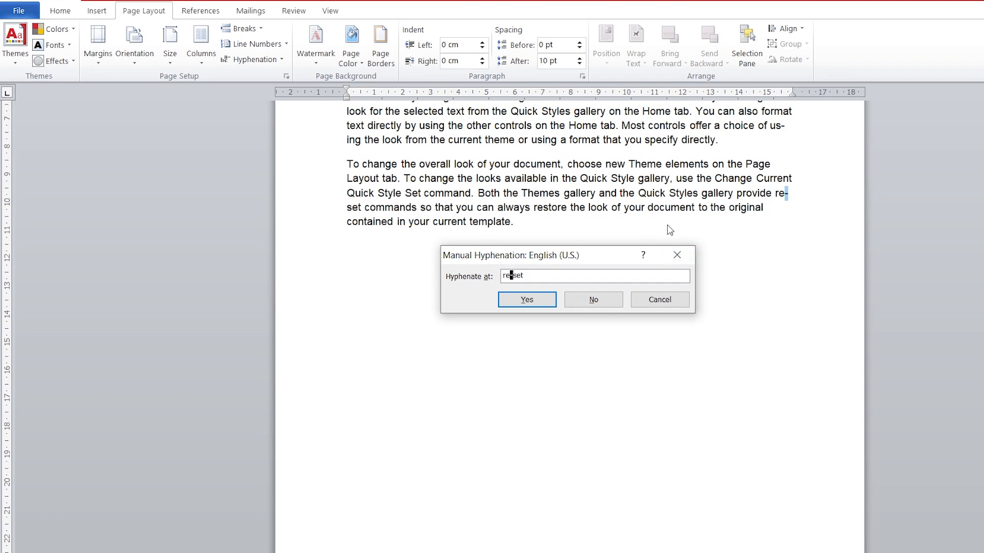
left_click(526, 300)
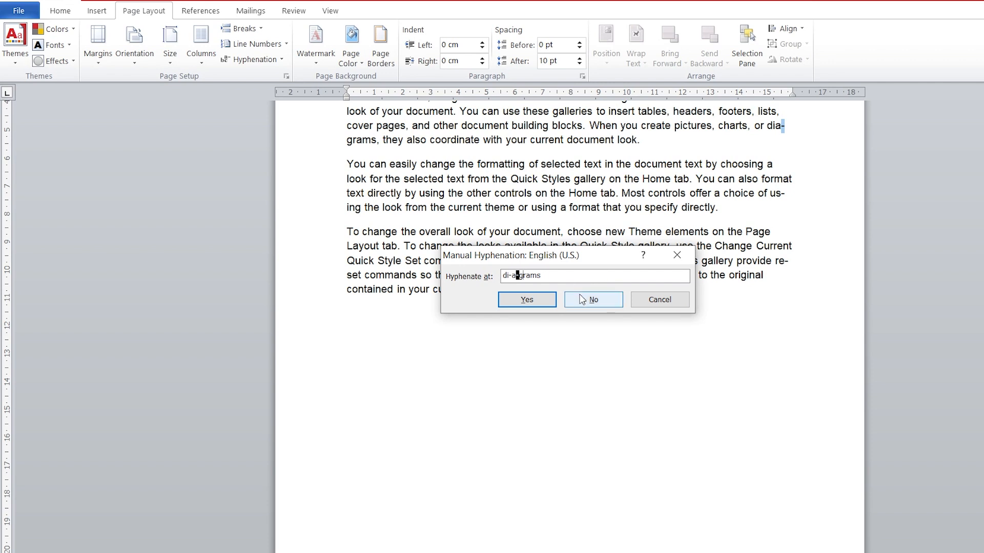
left_click(536, 301)
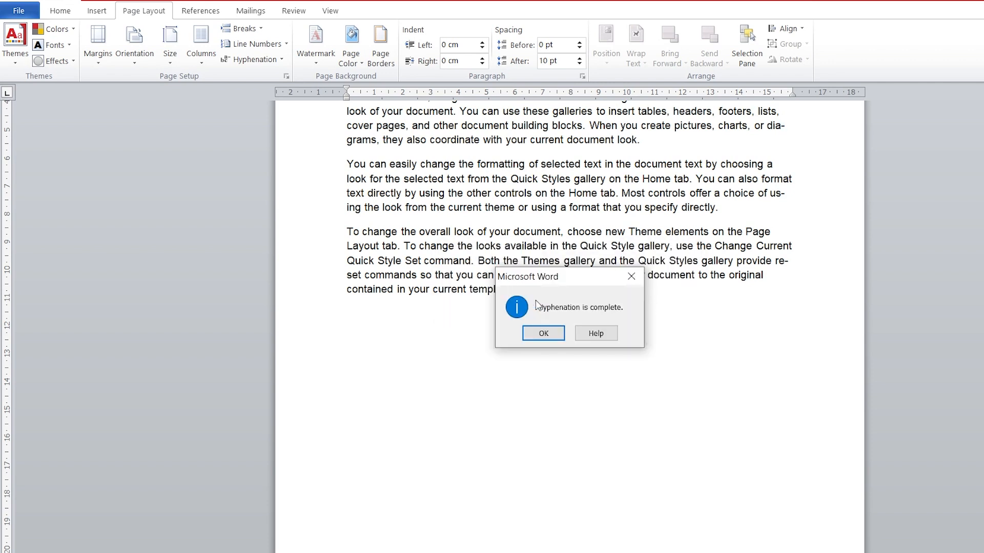
left_click(548, 334)
Add the CONFIDENTIAL 1 watermark to the document and examine it on the page
scroll(615, 376, "up", 2)
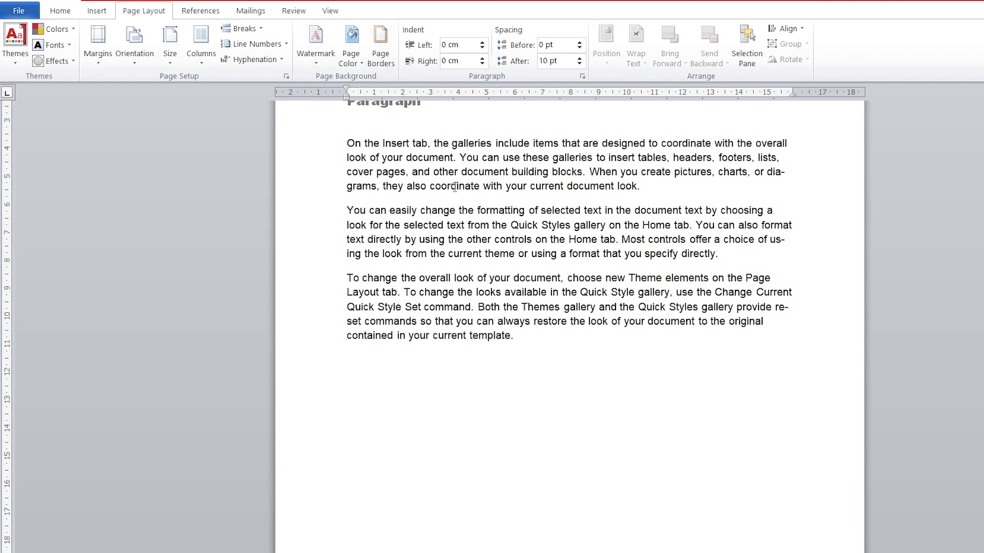
scroll(490, 214, "up", 3)
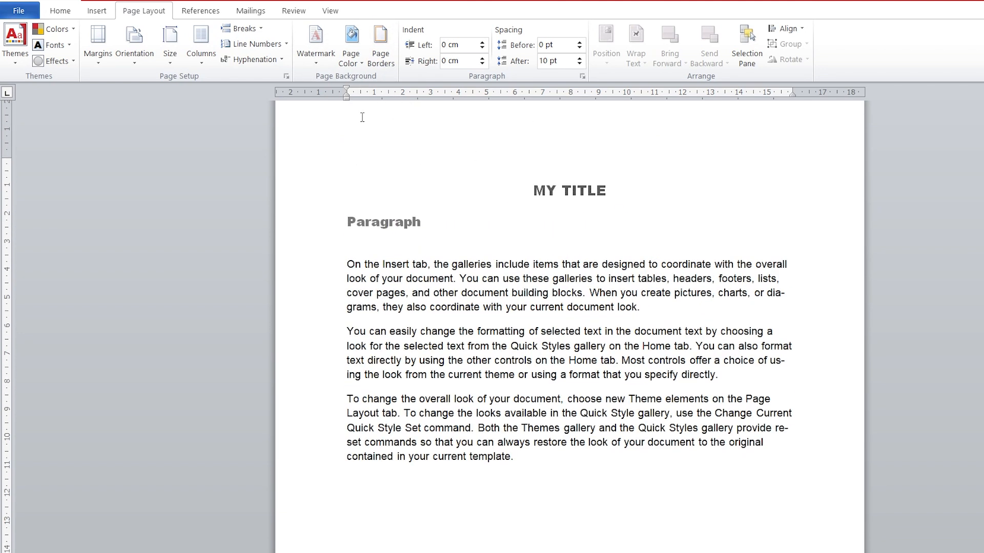
left_click(319, 57)
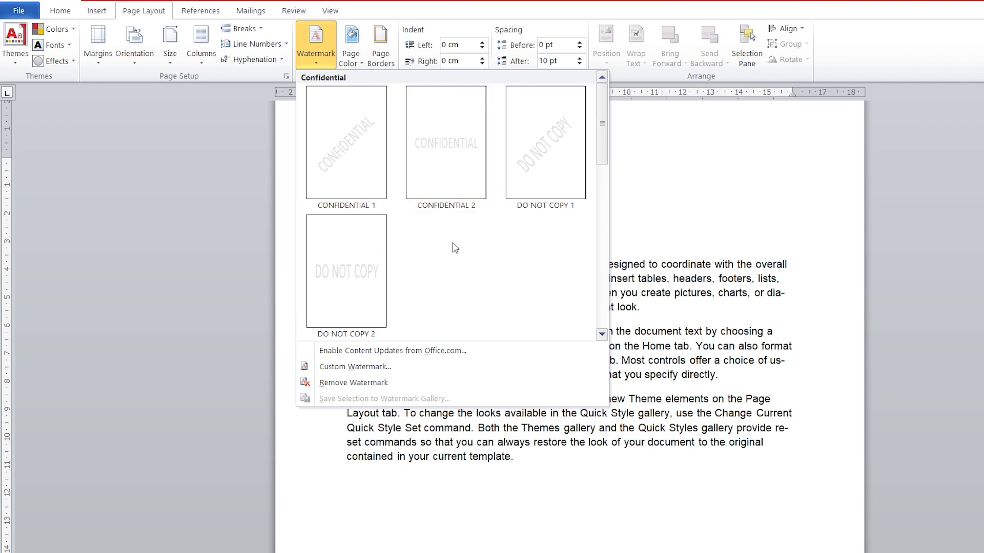
left_click(358, 159)
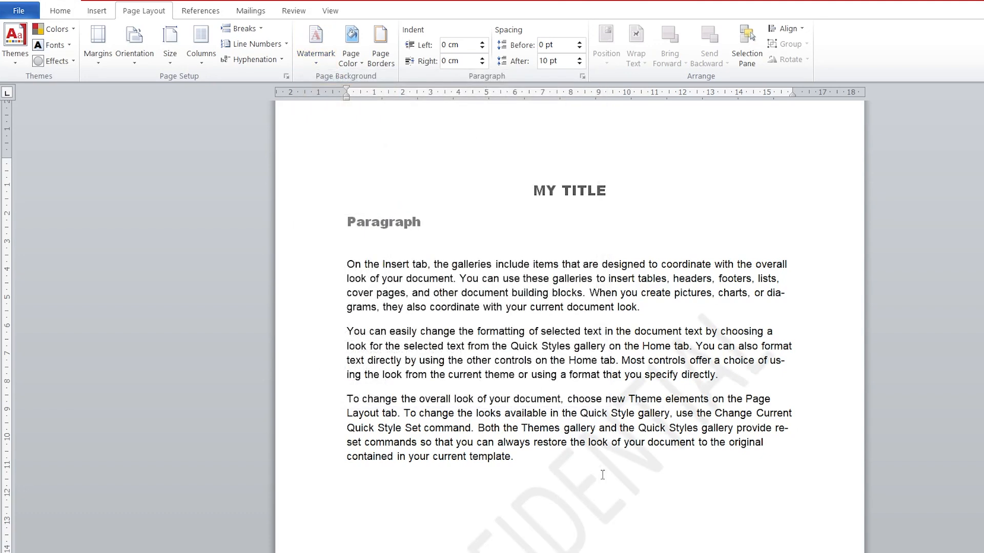
scroll(615, 474, "down", 3)
scroll(615, 474, "down", 2)
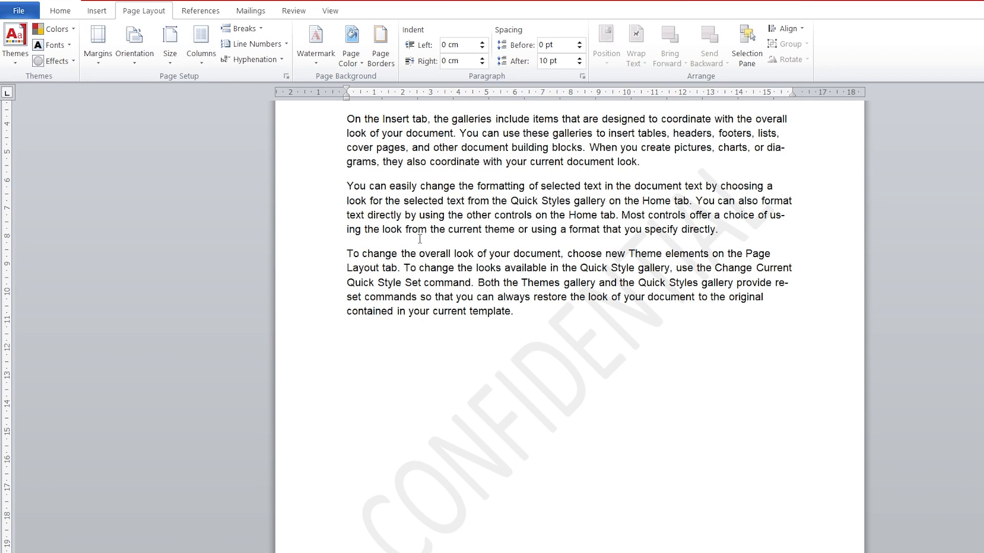
Set up a custom picture watermark using the Doraemon group picture download.png from the Screenshots folder
left_click(315, 60)
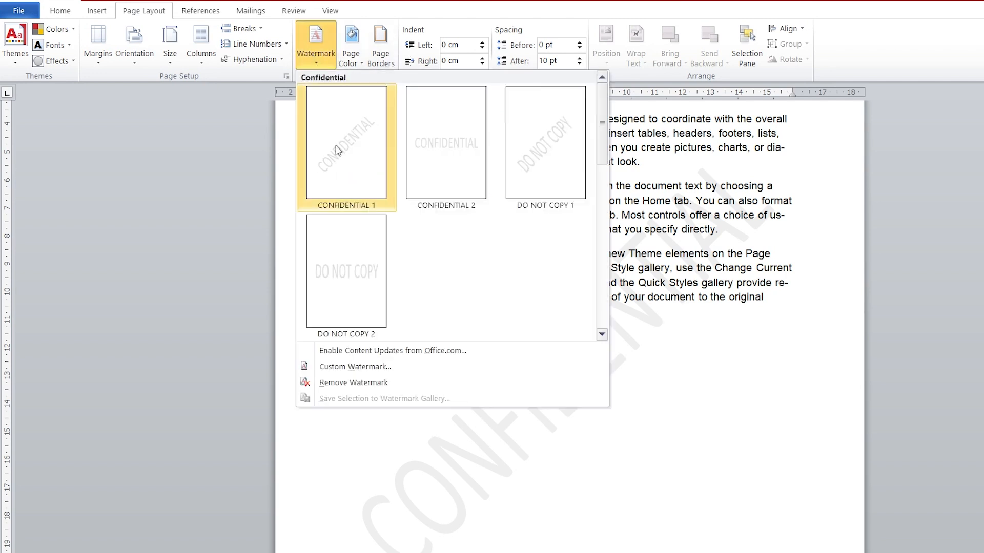
left_click(347, 365)
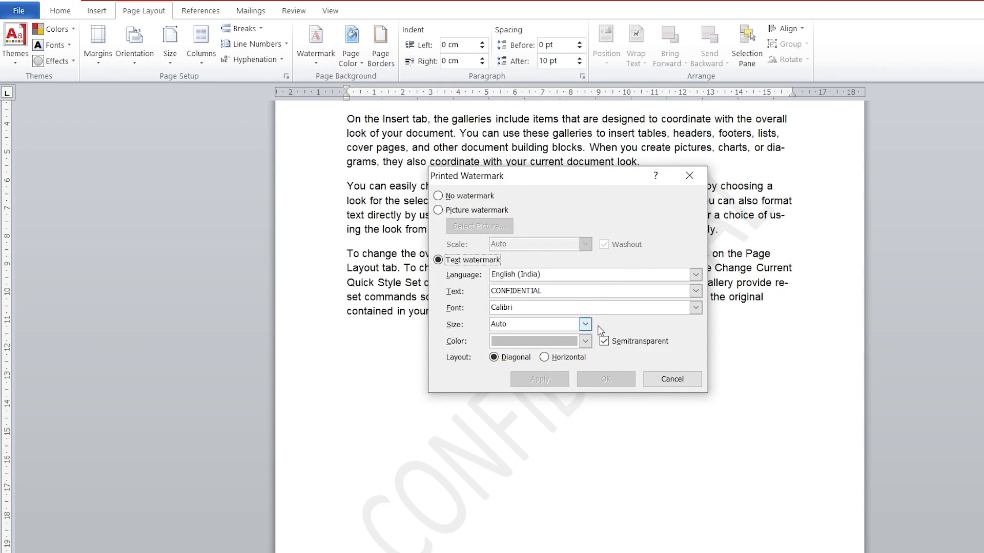
left_click(440, 197)
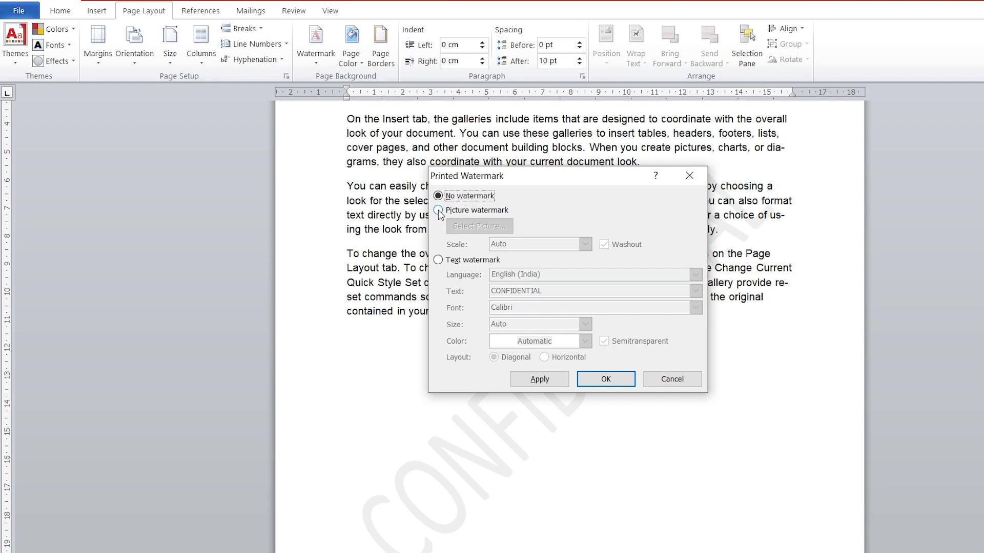
left_click(438, 210)
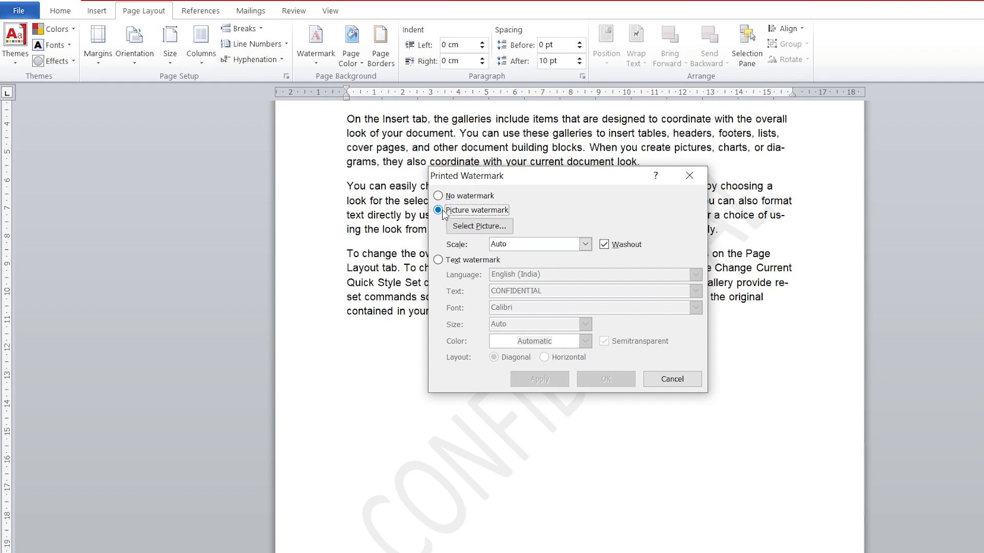
left_click(474, 229)
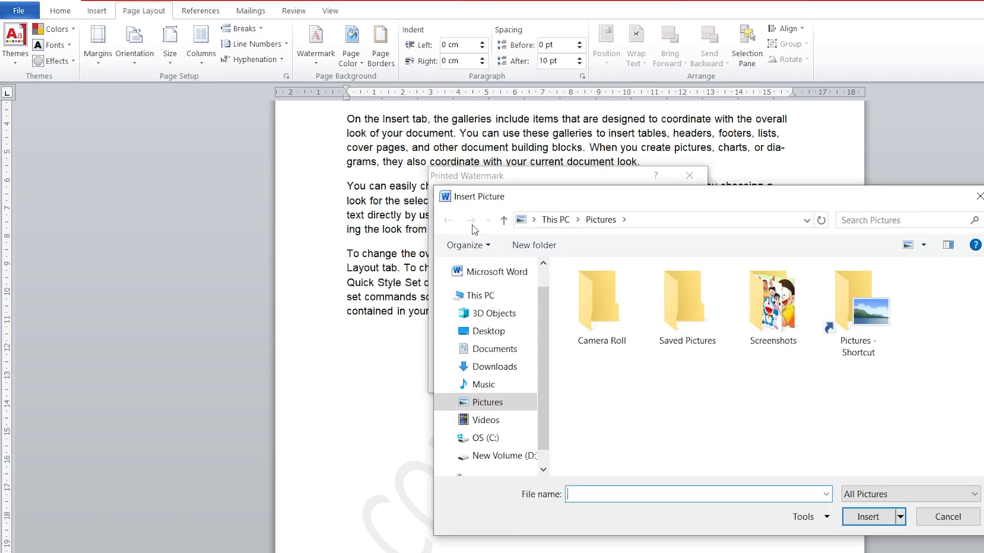
double_click(751, 298)
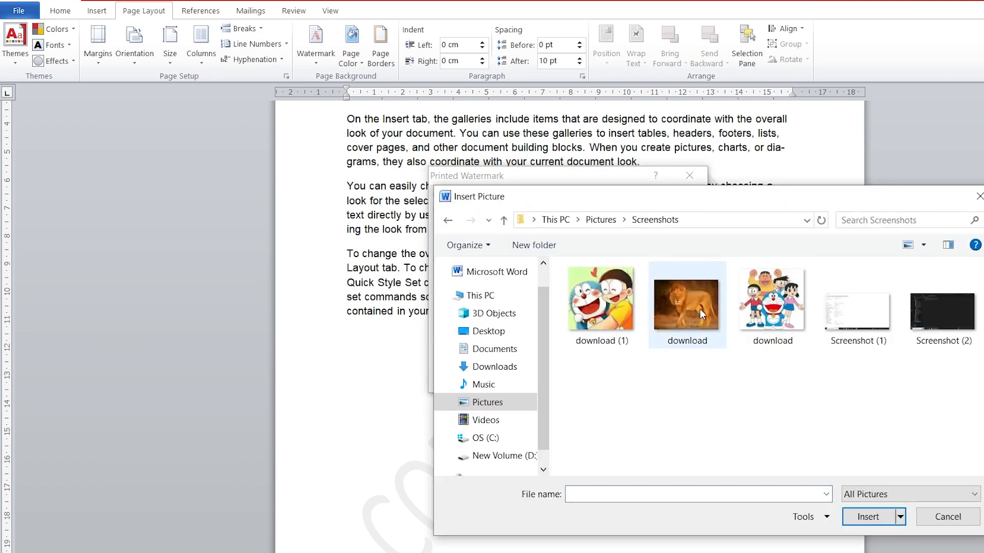
left_click(772, 305)
left_click(863, 521)
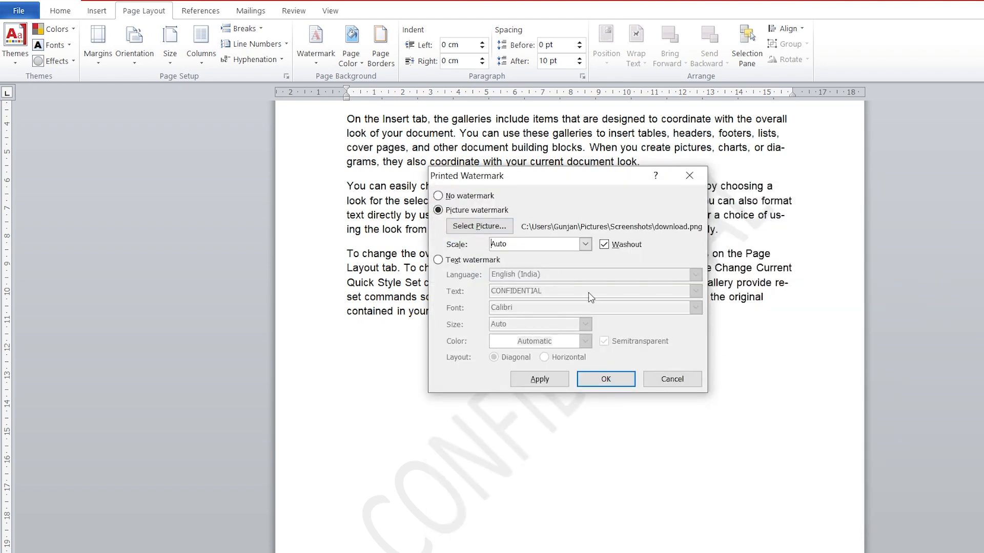
Keep the picture watermark's scale at Auto, turn off Washout, and apply the watermark
left_click(584, 245)
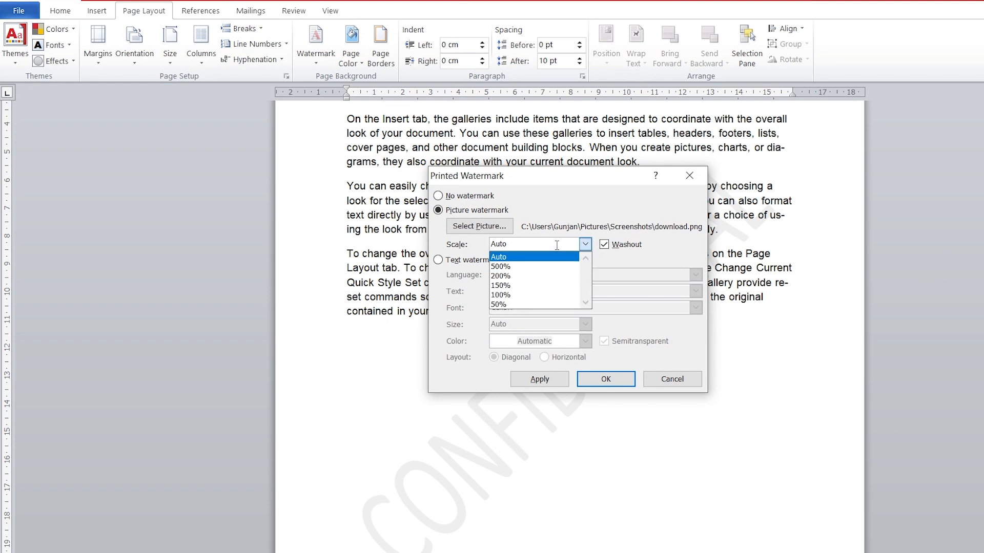
left_click(583, 245)
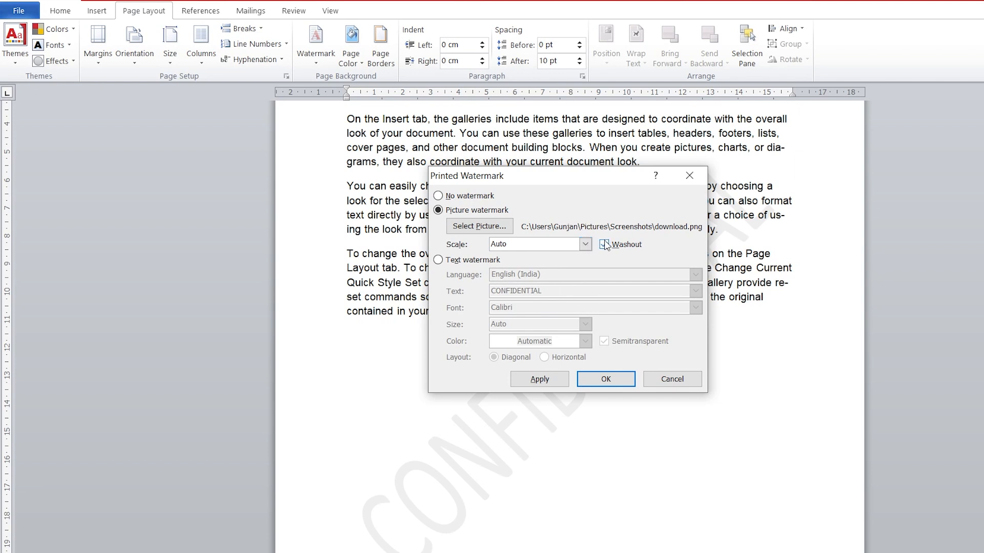
left_click(604, 246)
left_click(554, 378)
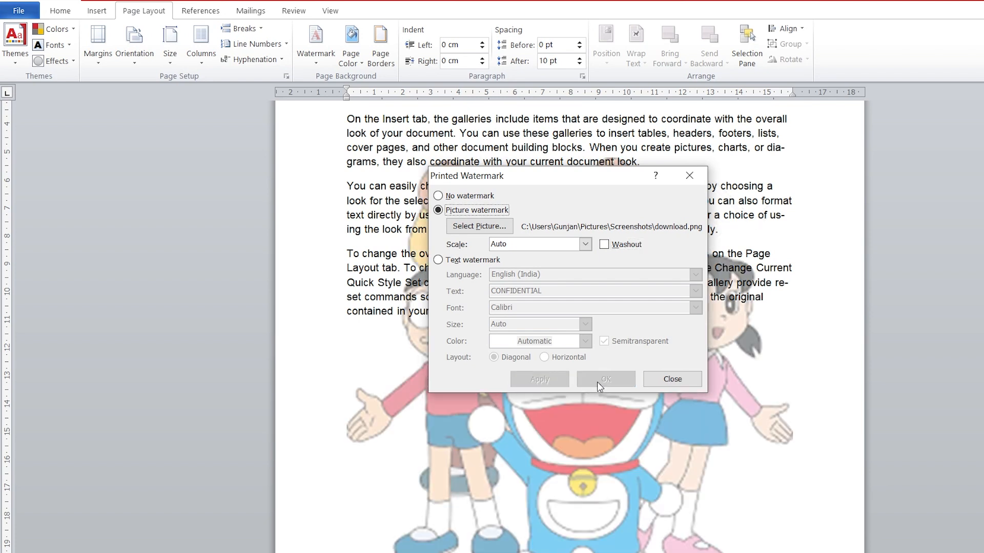
Turn Washout on for the picture watermark, apply it, and compare its look on the page
left_click_drag(598, 176, 850, 209)
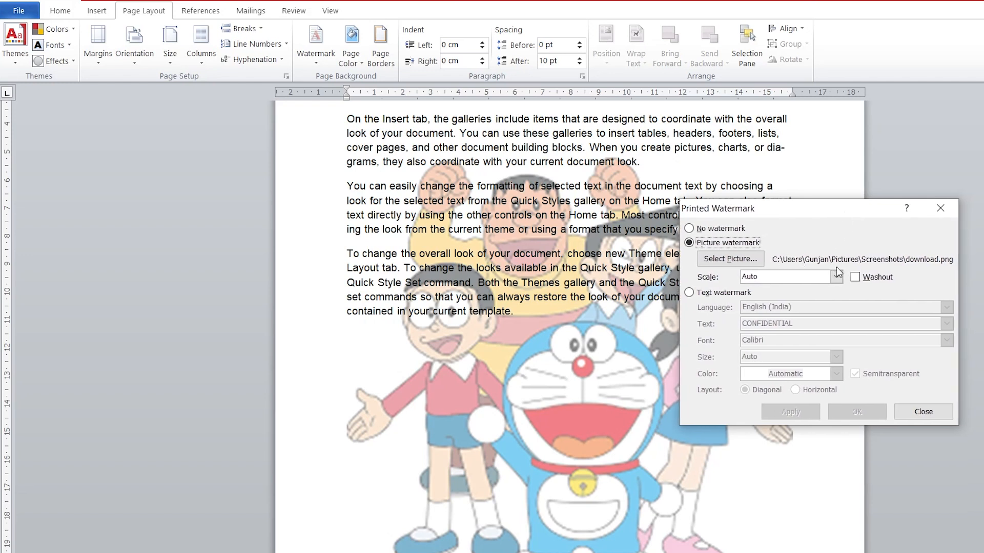
left_click(855, 278)
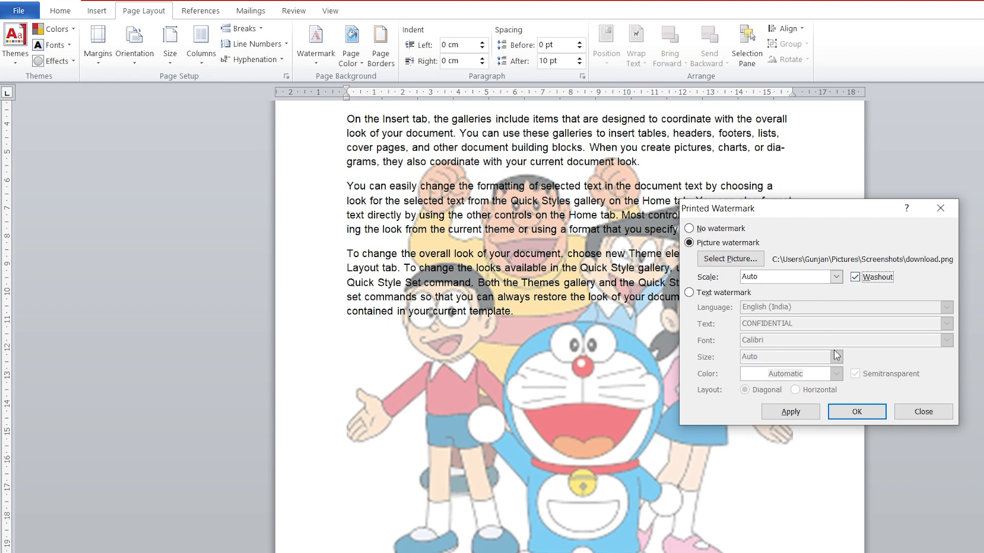
left_click(814, 418)
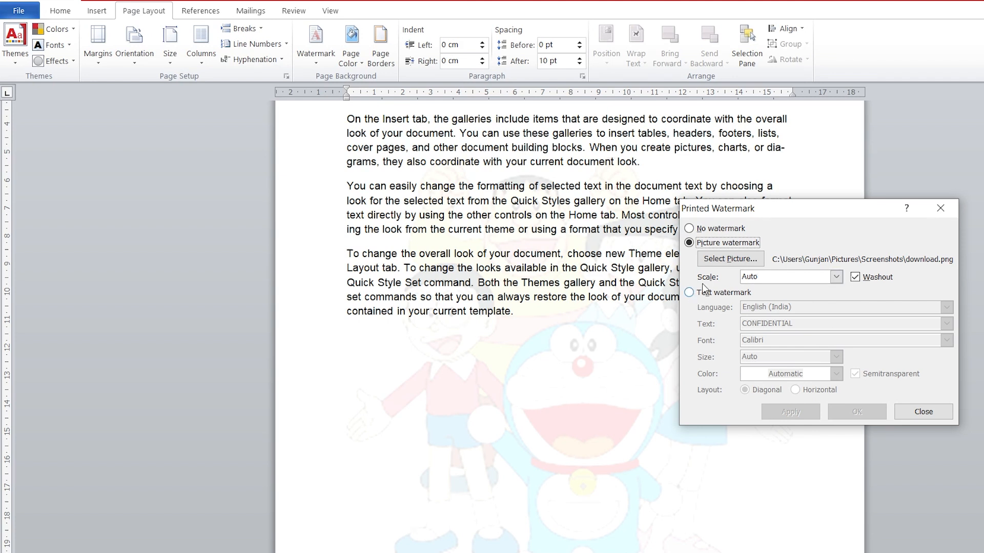
left_click_drag(793, 208, 871, 154)
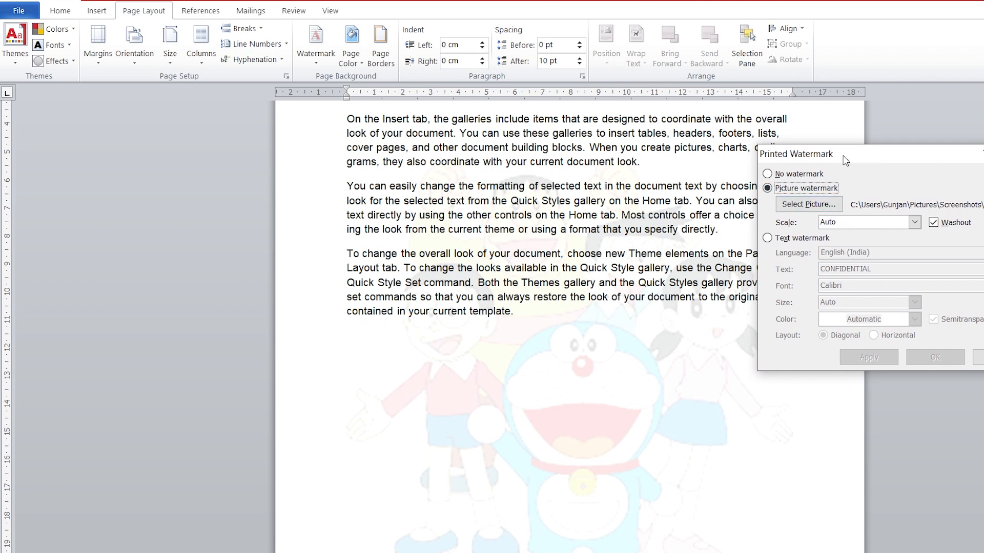
Switch to a text watermark in English (India) with the text WORD
left_click_drag(846, 160, 587, 222)
left_click(509, 301)
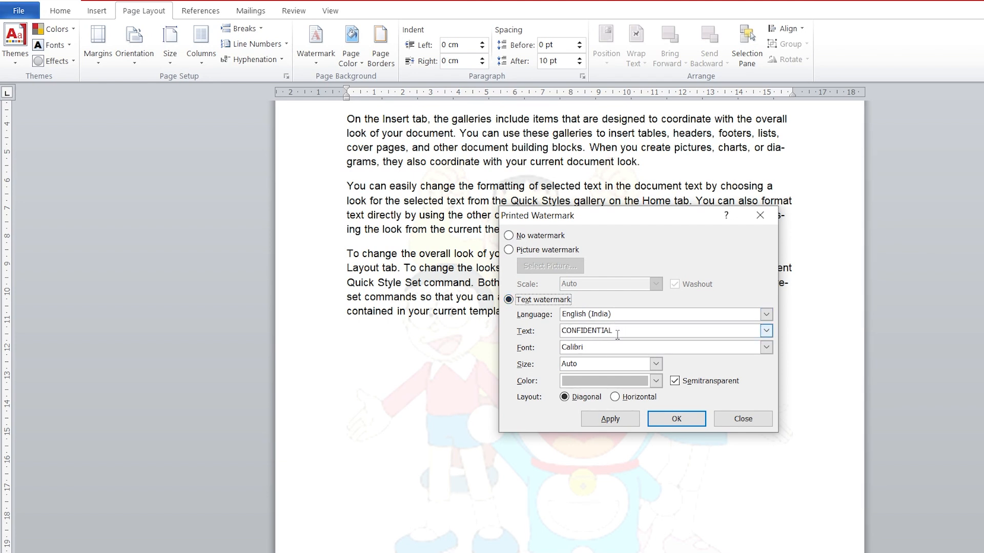
left_click(767, 315)
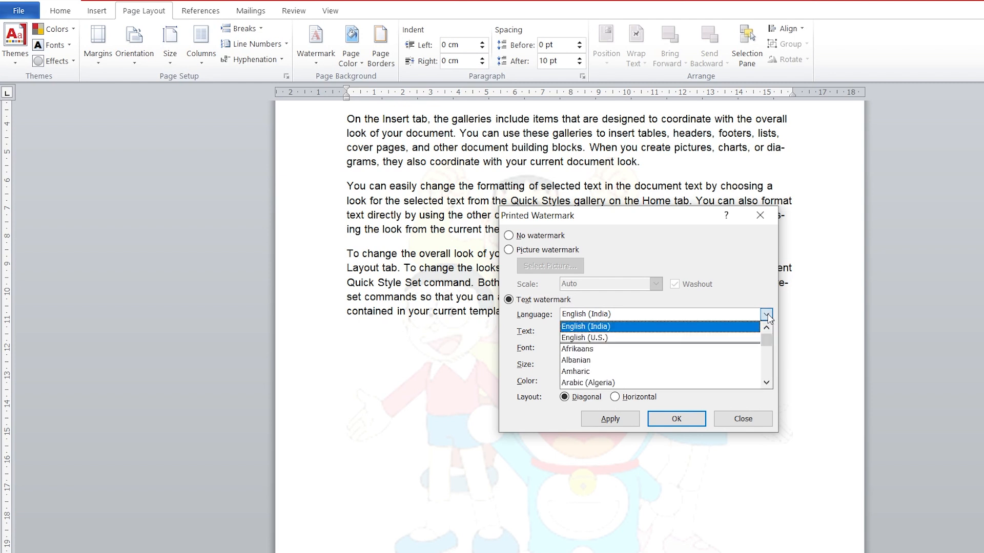
left_click(666, 326)
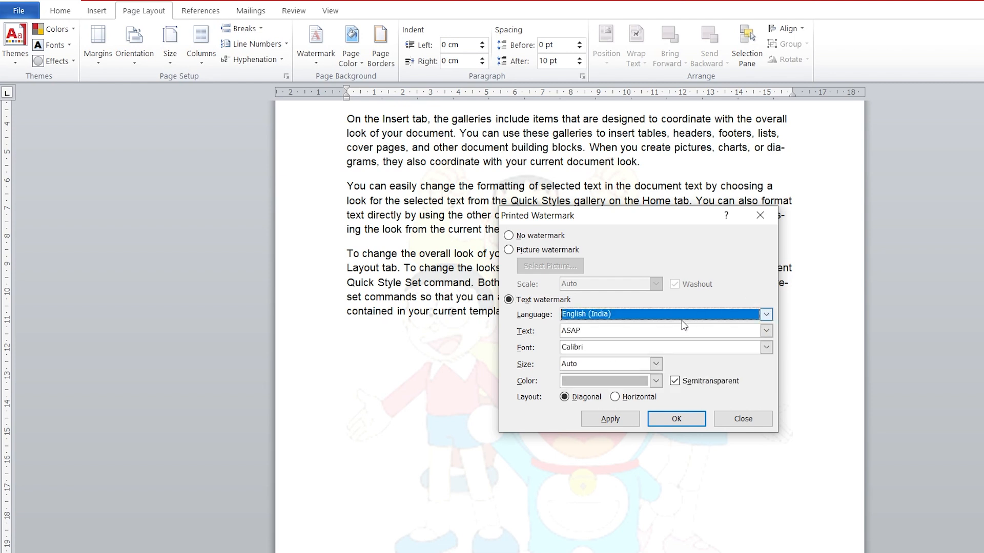
left_click(660, 331)
key("BackSpace")
key("BackSpace")
key("BackSpace")
key("BackSpace")
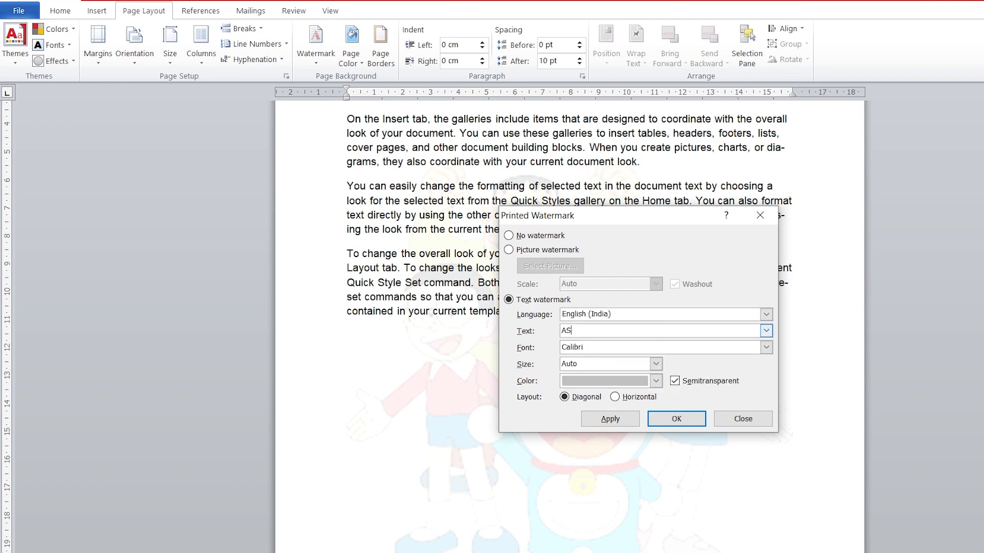
type("WORD")
Format the WORD text watermark in Calibri Light, size 40 and red, keep it diagonal and semitransparent, and apply it
left_click(766, 347)
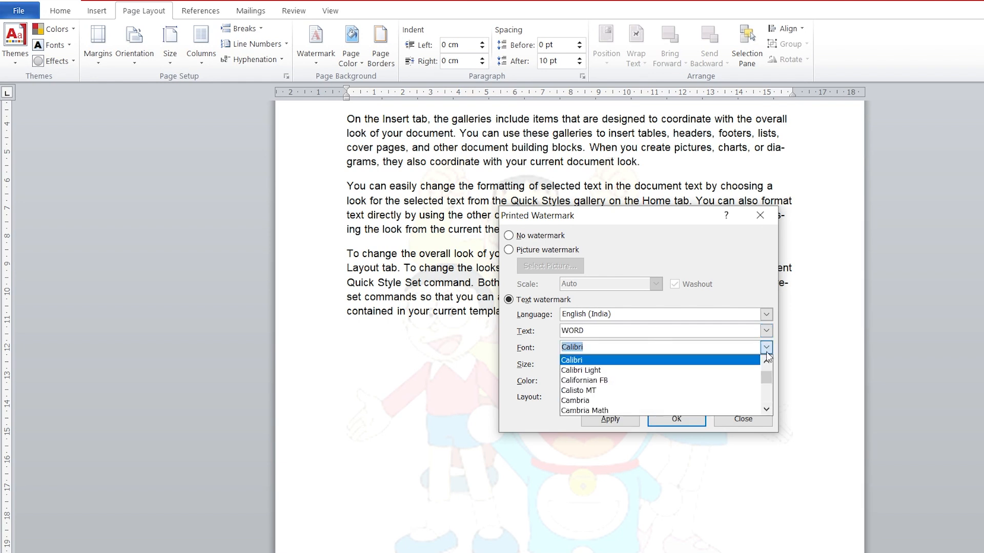
left_click(602, 371)
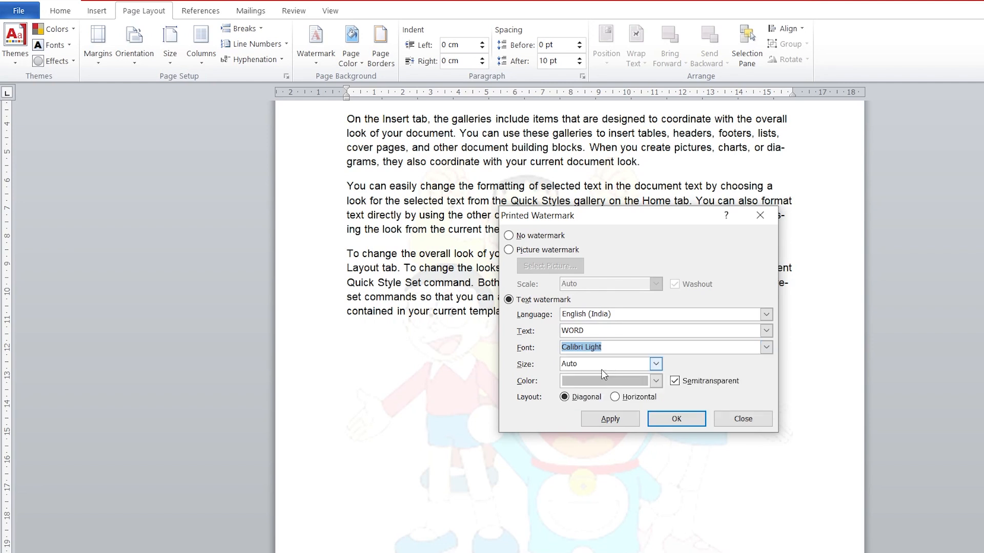
left_click(656, 364)
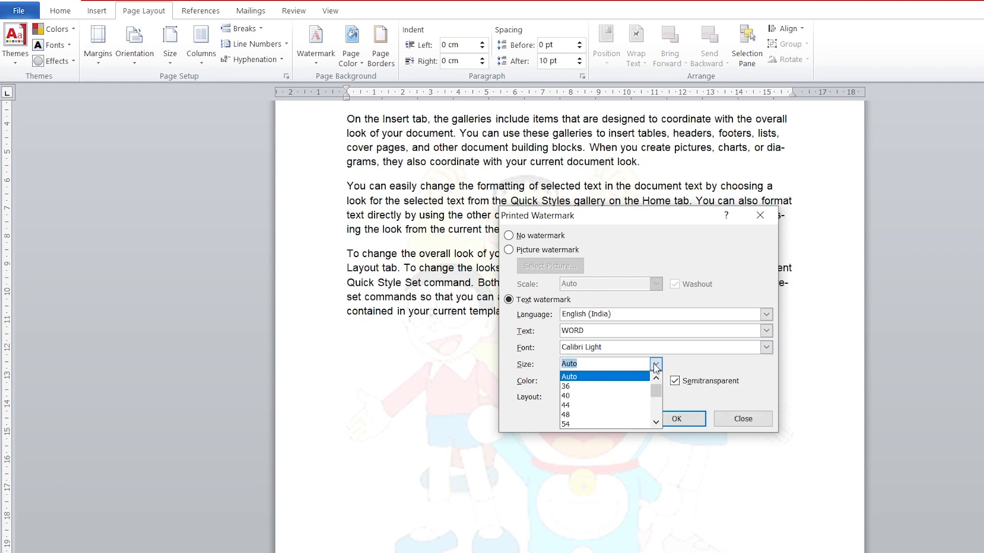
left_click(578, 397)
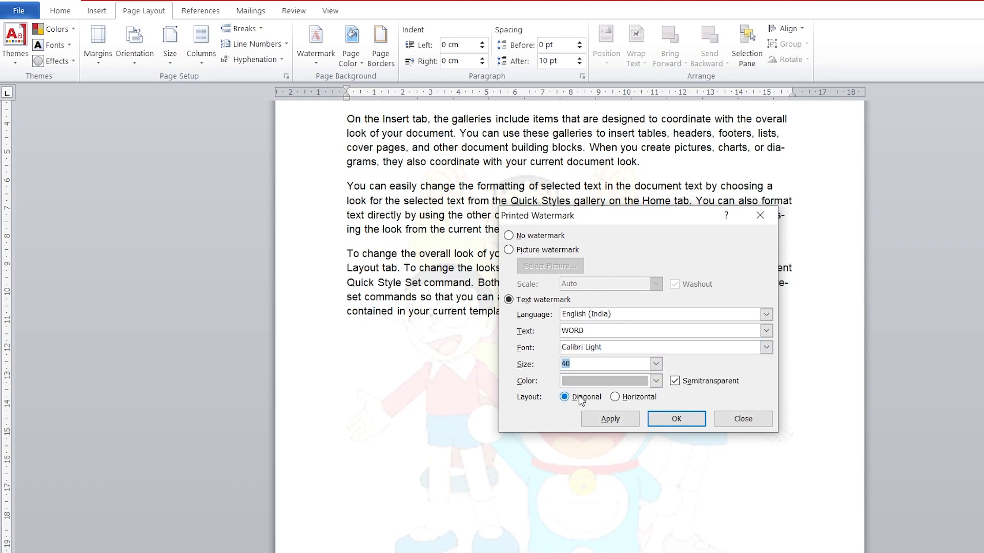
left_click(657, 382)
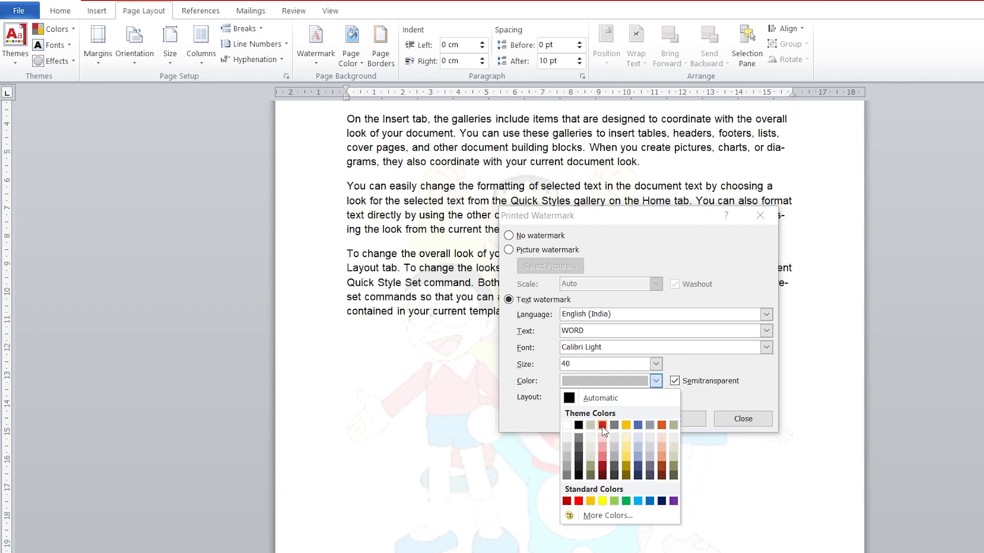
left_click(603, 425)
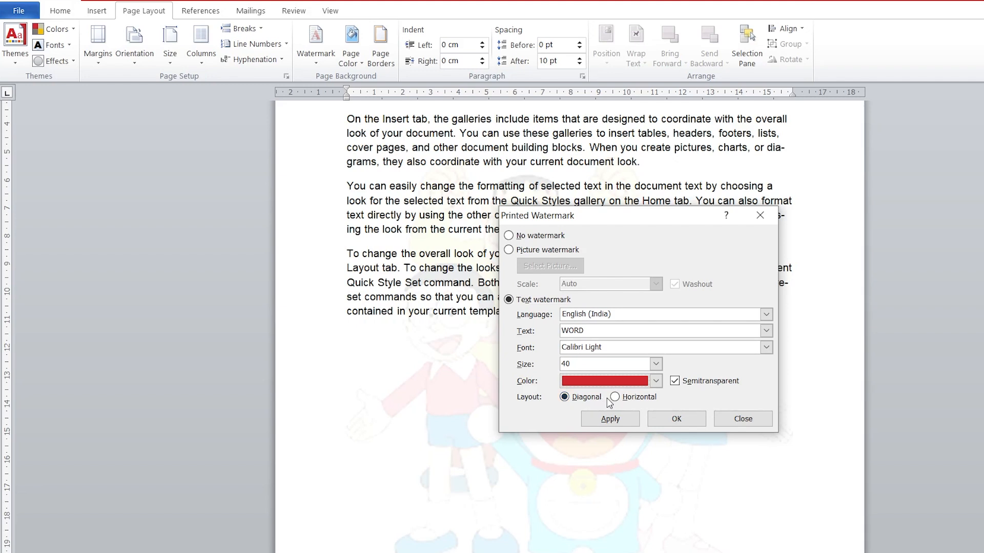
left_click(605, 418)
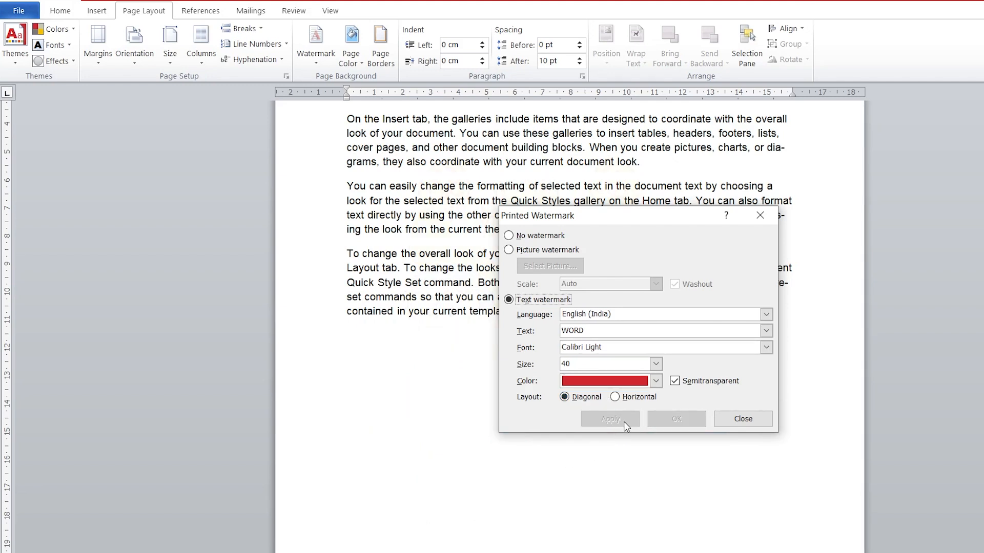
left_click_drag(640, 217, 850, 232)
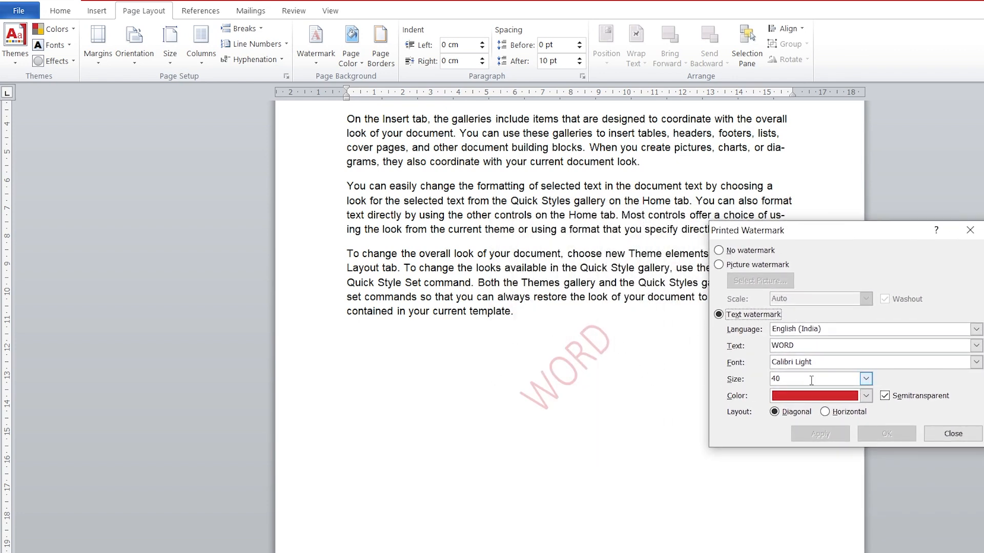
Set the WORD watermark's size to Auto, its layout to Horizontal and its font to Calibri, and apply the changes
left_click(866, 379)
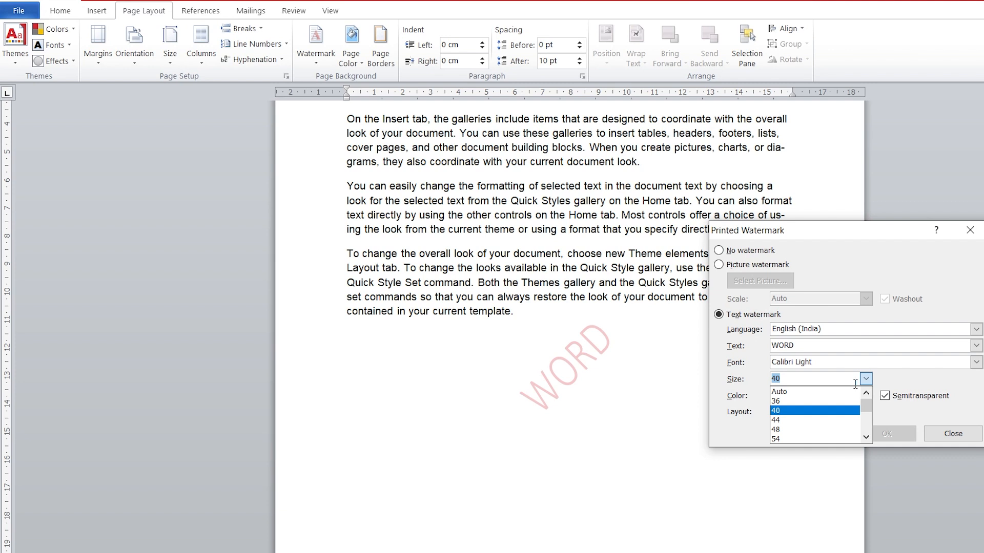
left_click(806, 393)
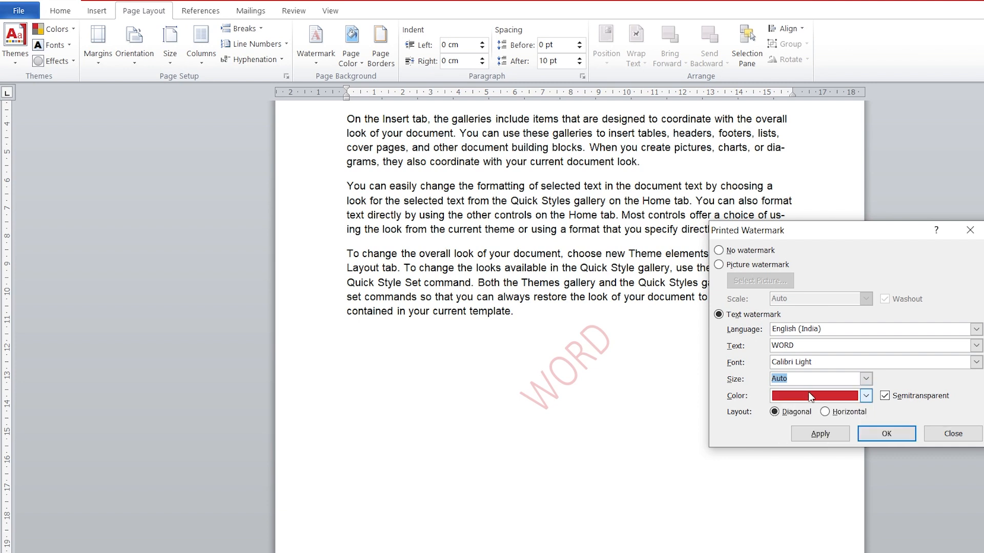
left_click(825, 413)
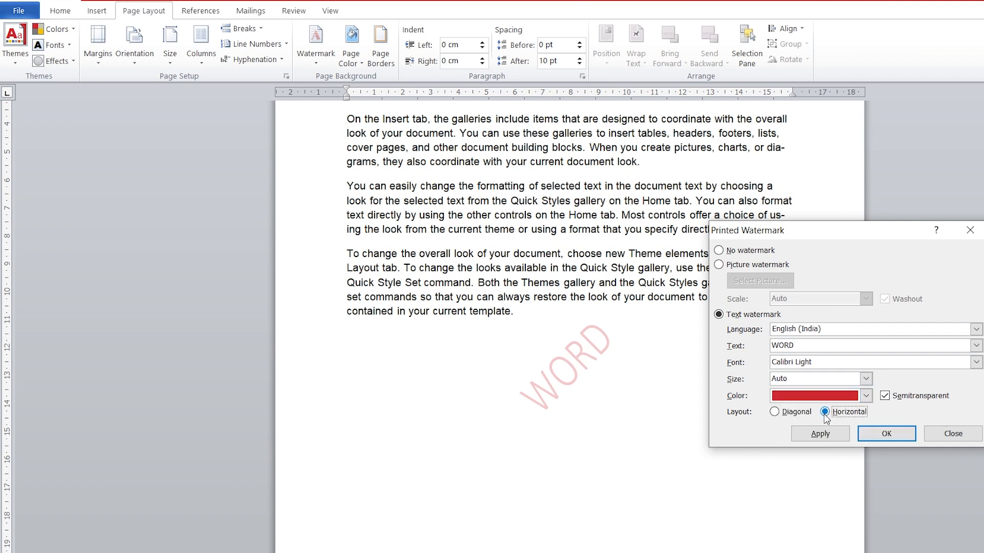
left_click(976, 347)
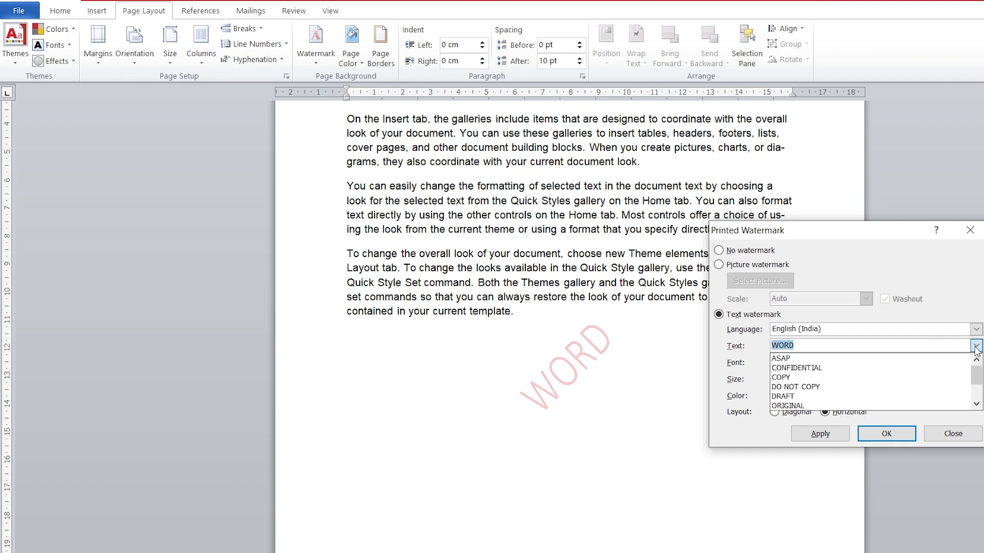
left_click(941, 334)
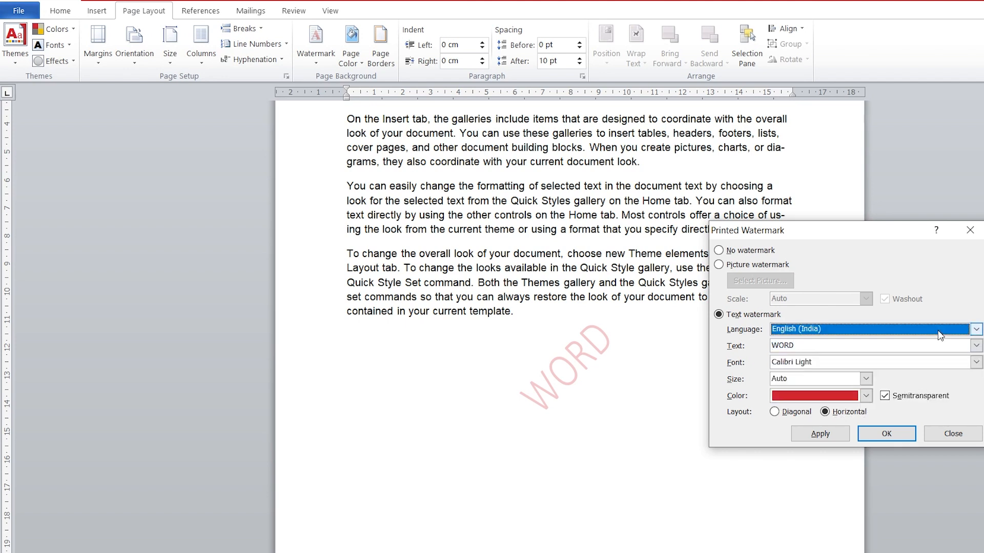
left_click(976, 363)
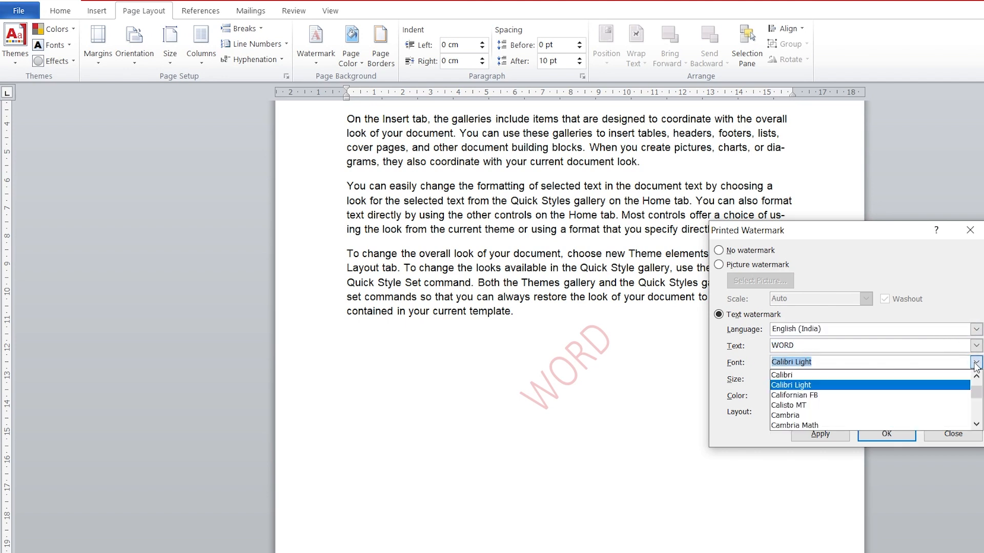
left_click(841, 375)
left_click(820, 434)
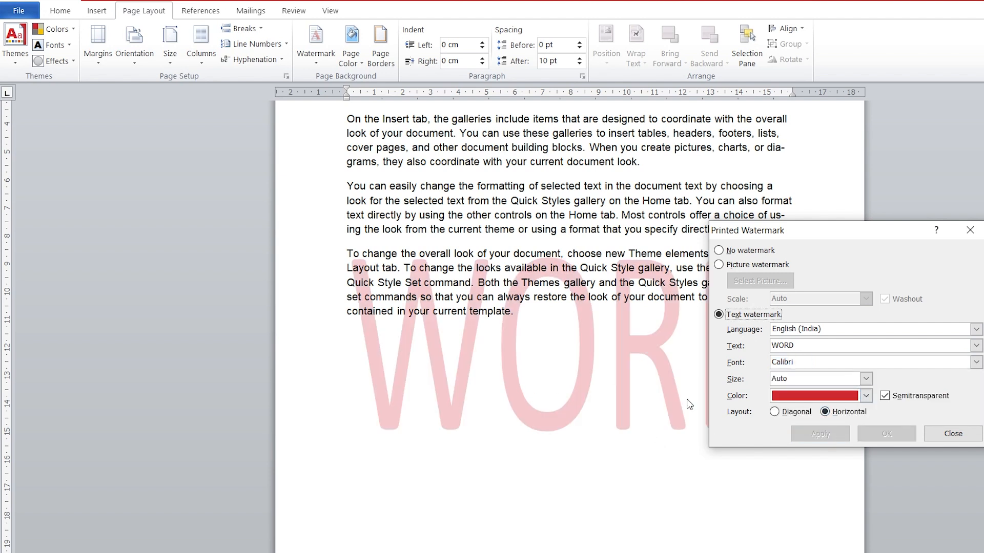
Switch the WORD watermark's layout back to Diagonal, apply it, and close the watermark settings
left_click(775, 413)
left_click(818, 435)
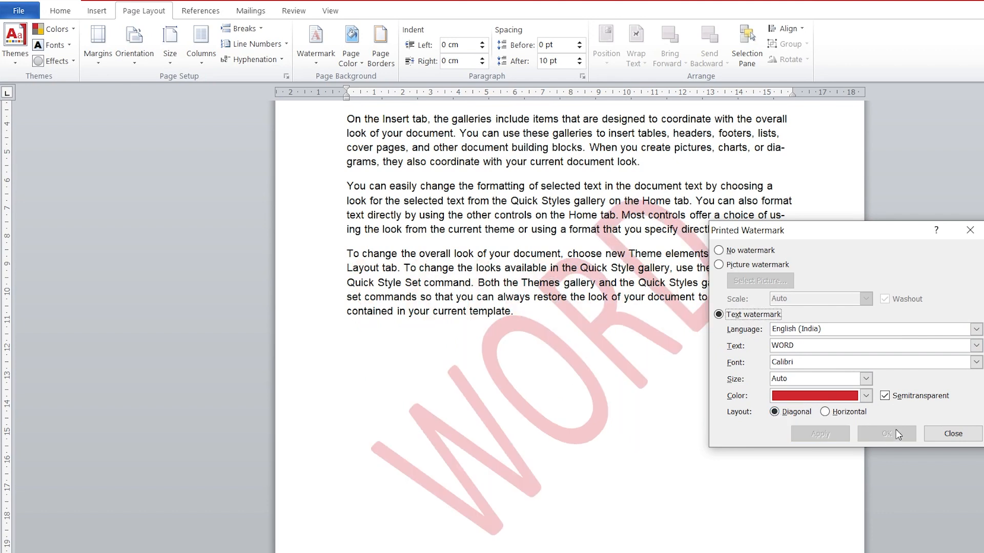
left_click(968, 231)
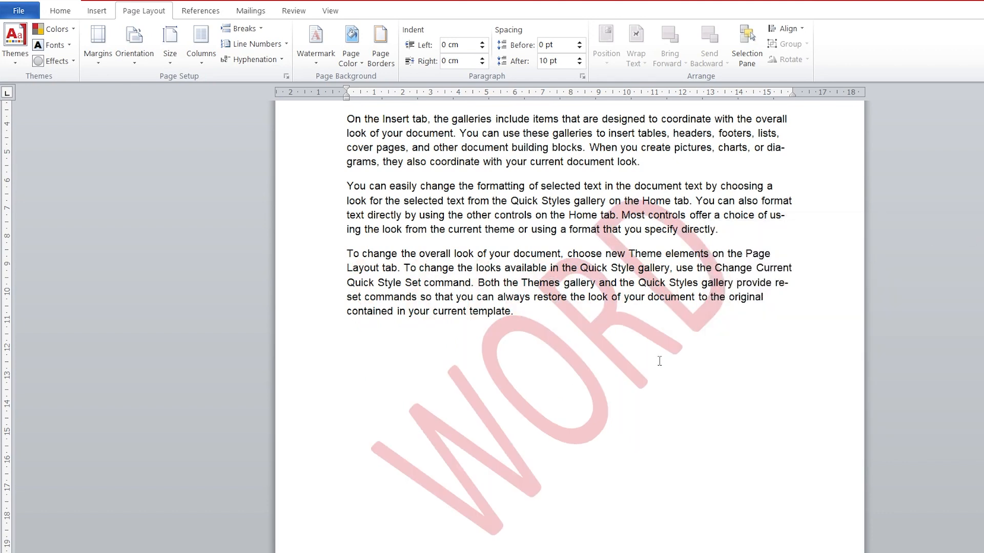
Check the diagonal WORD watermark on the page and remove it from the document
scroll(660, 361, "up", 3)
scroll(590, 346, "down", 5)
right_click(591, 348)
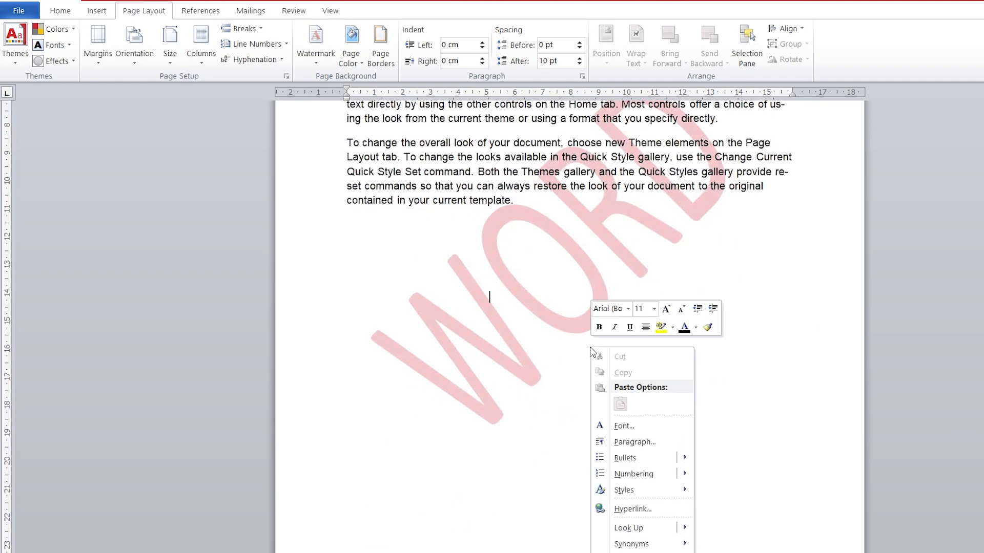
left_click(718, 247)
scroll(679, 244, "up", 2)
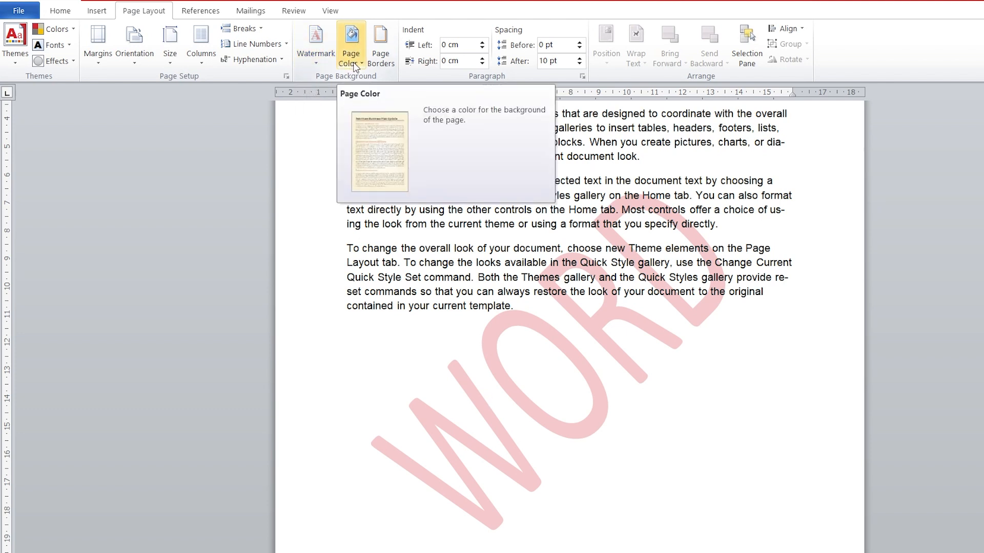
left_click(327, 58)
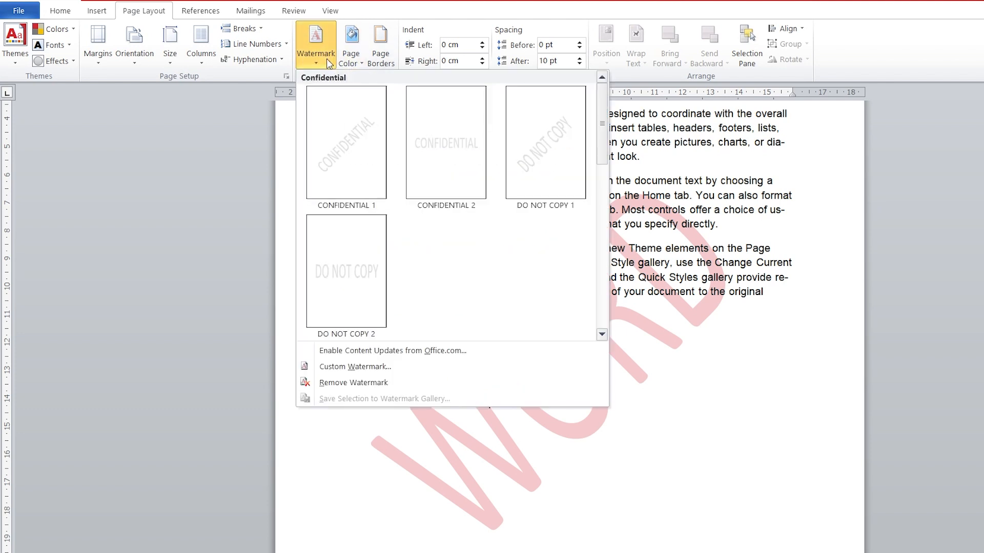
left_click(365, 384)
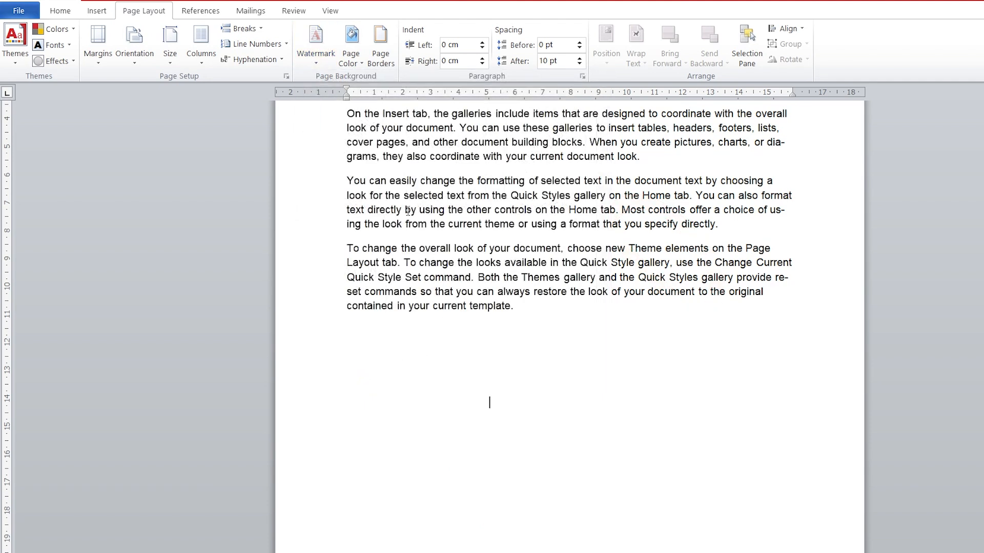
Try Light Green as the page color, view the page with it, and remove the page color again
left_click(348, 65)
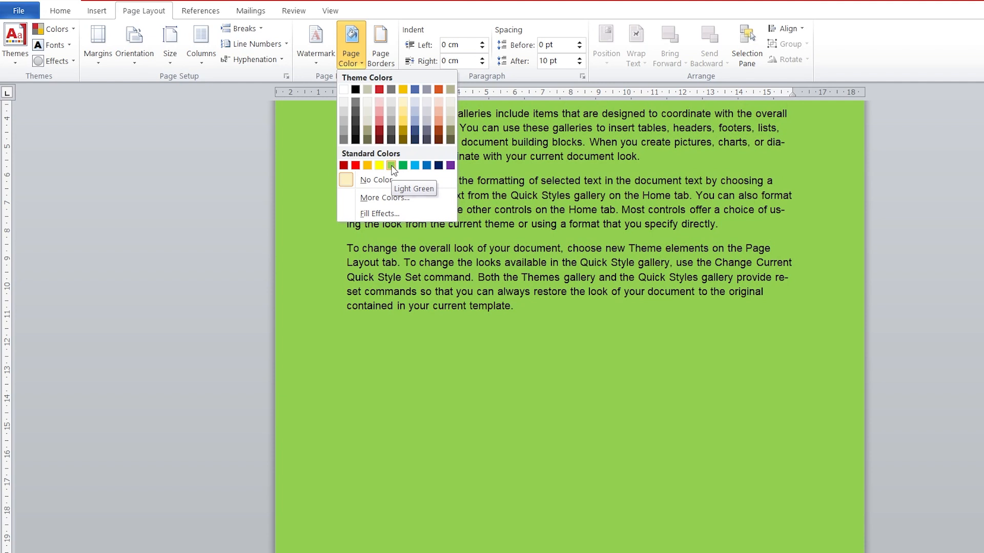
left_click(391, 166)
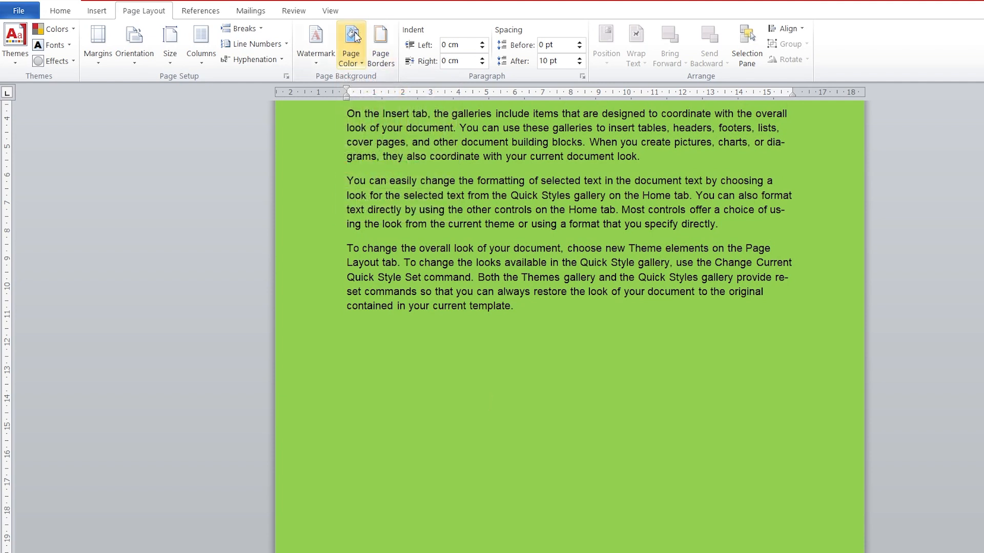
scroll(542, 255, "up", 4)
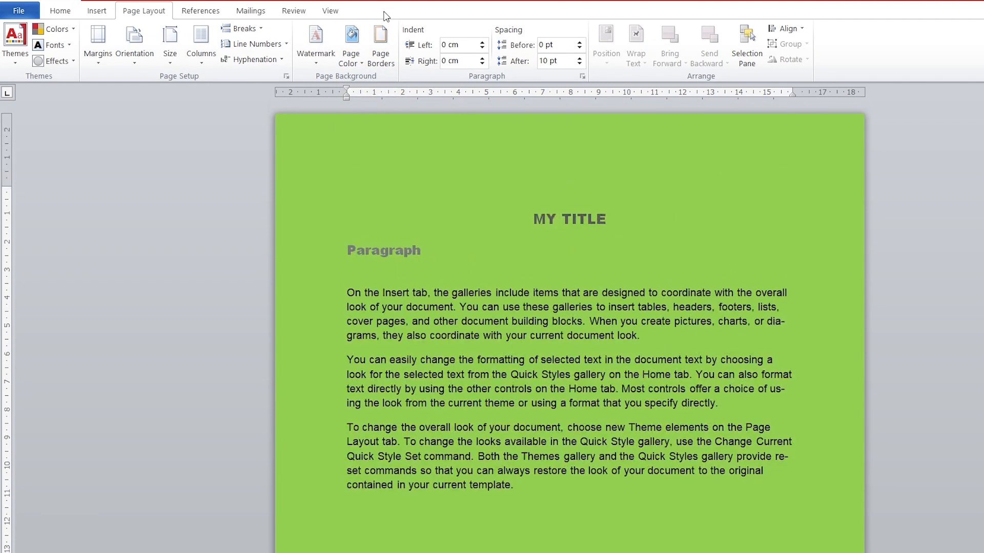
left_click(354, 51)
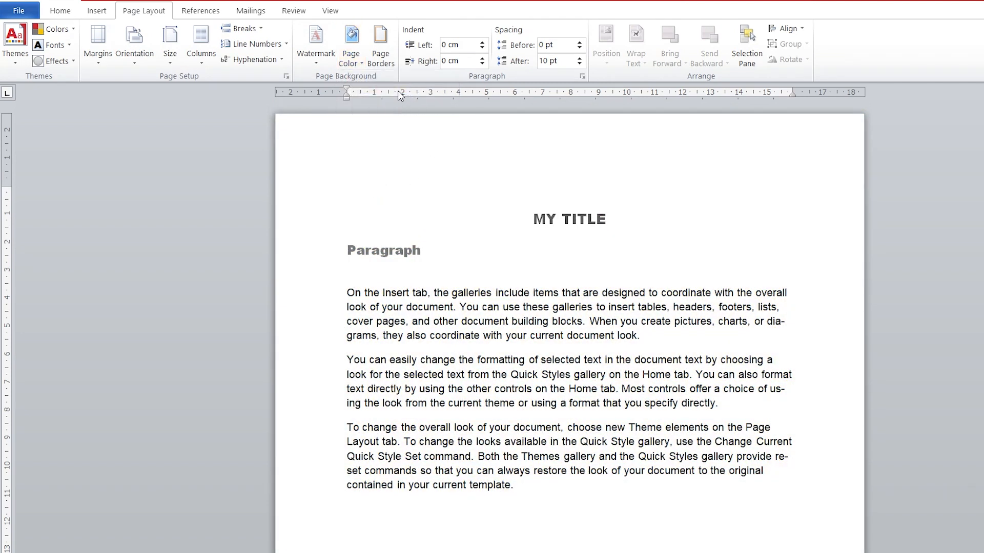
Set up custom page borders for the whole document: a solid ½ pt left edge and a red dashed 2 ¼ pt top edge
left_click(382, 54)
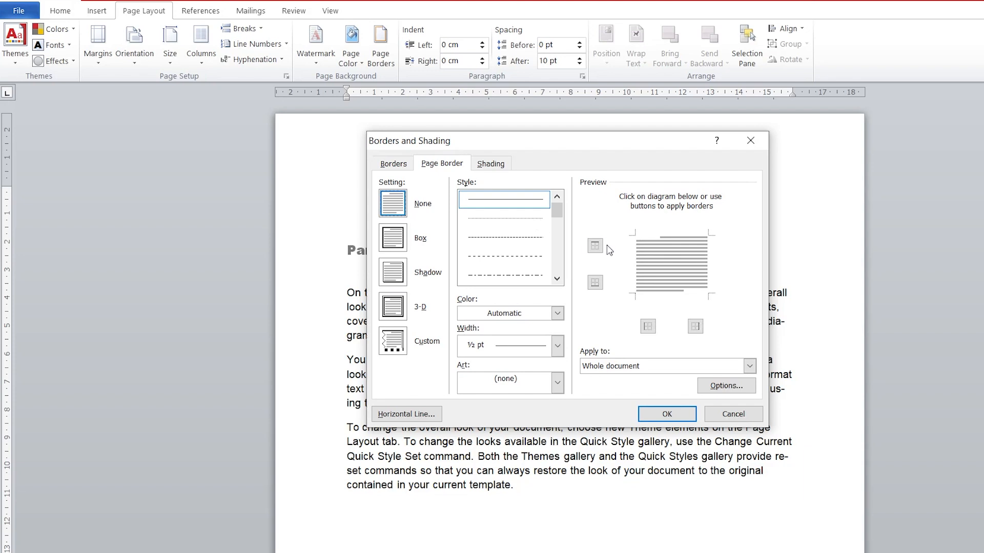
left_click(636, 256)
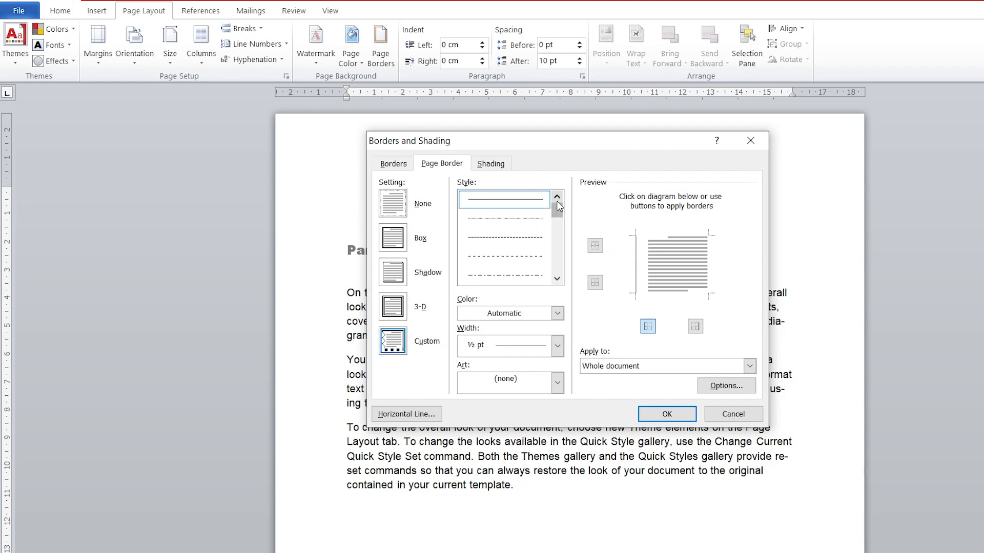
left_click(521, 262)
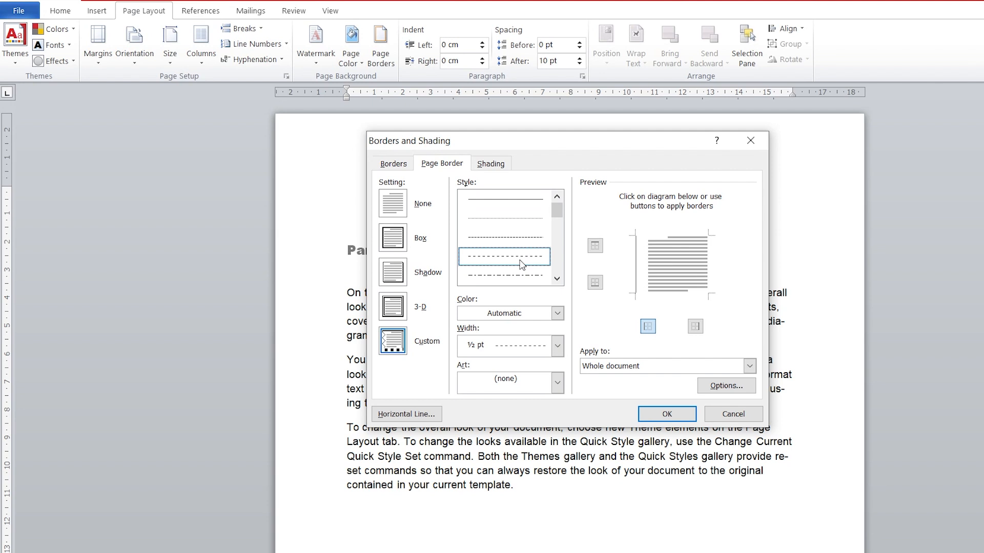
left_click(558, 317)
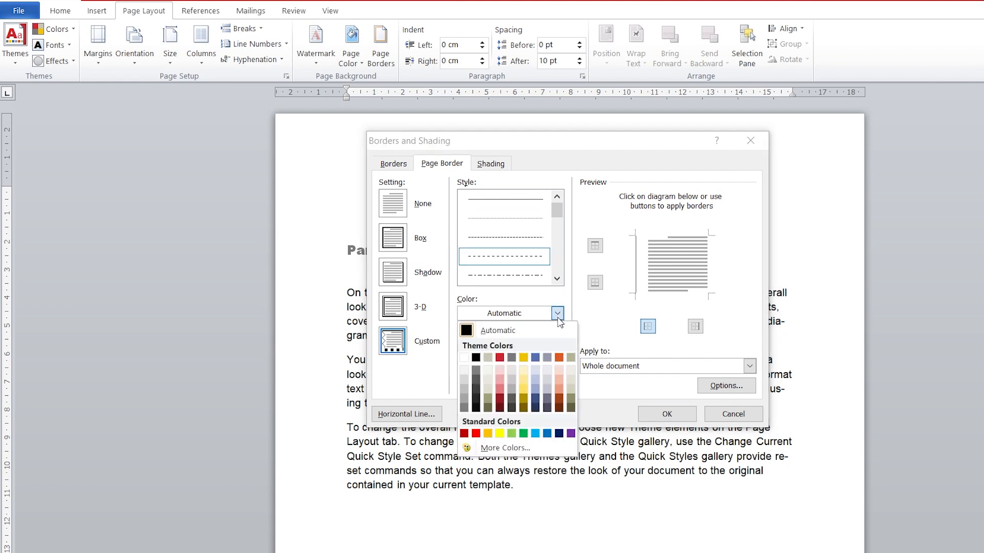
left_click(500, 359)
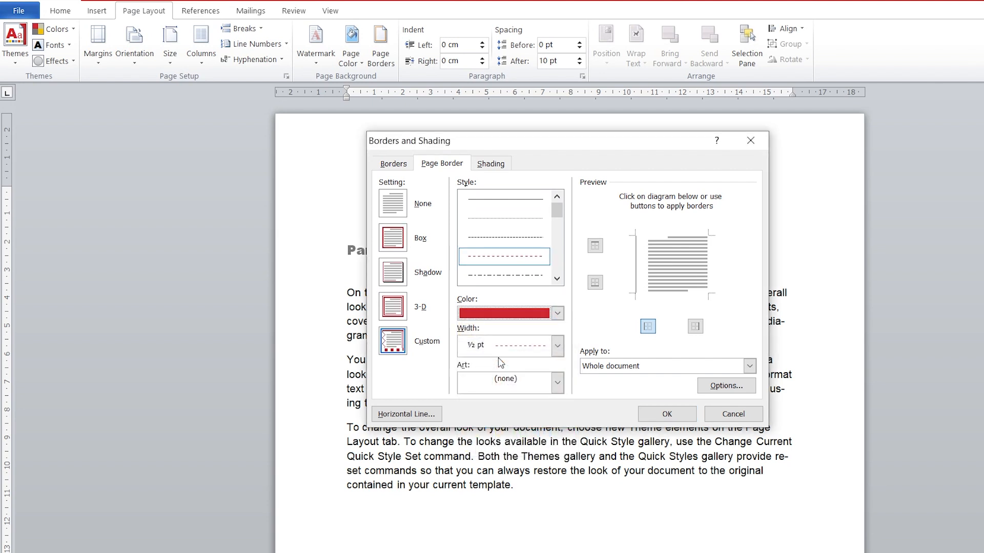
left_click(556, 347)
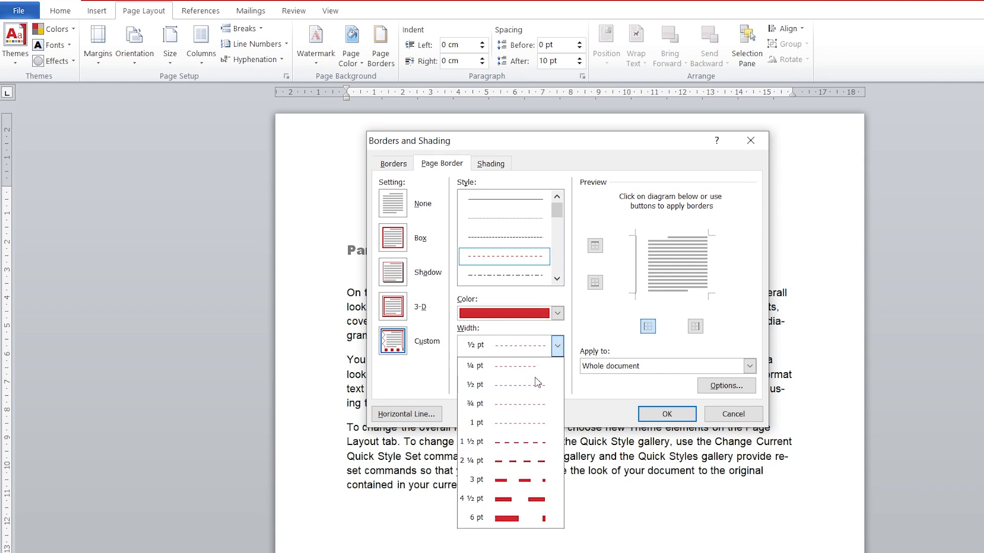
left_click(519, 464)
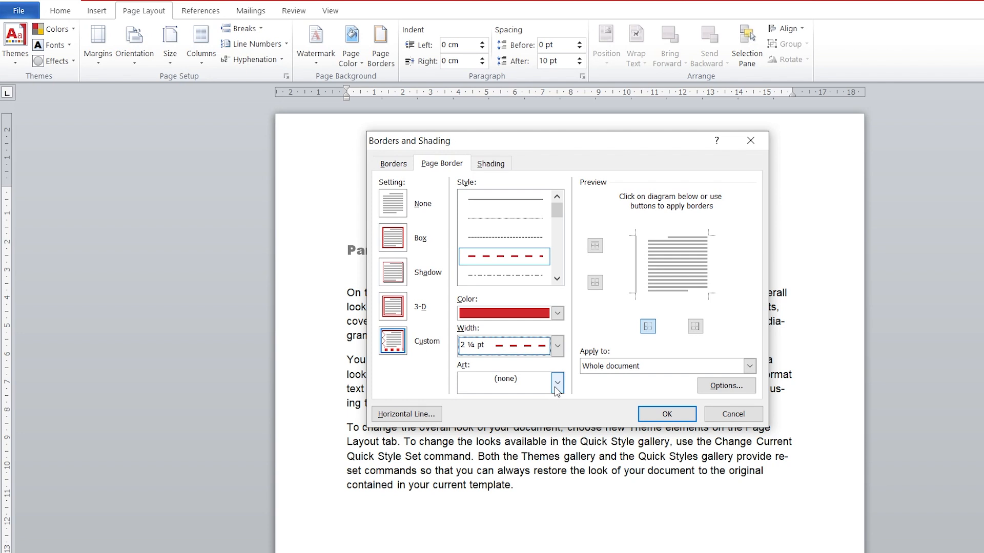
left_click(664, 238)
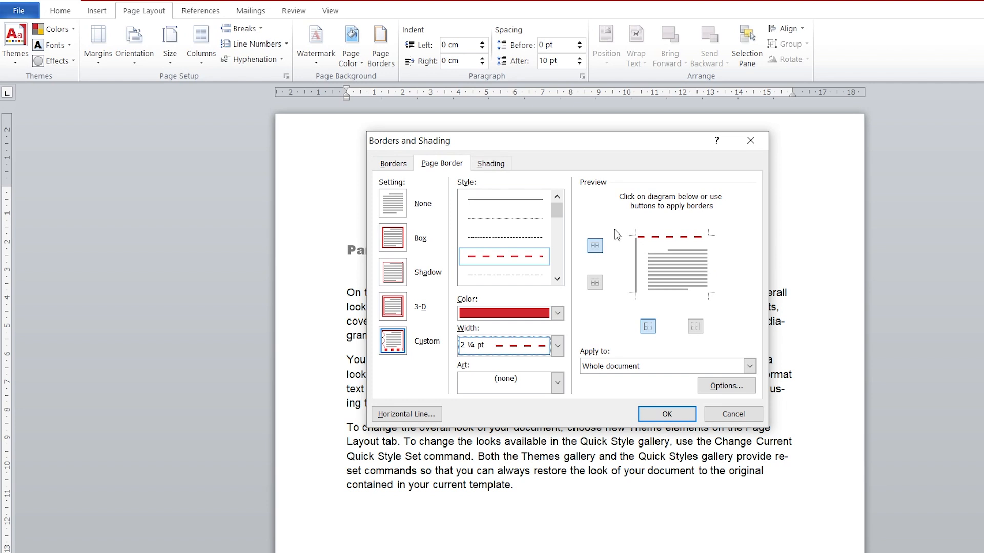
Add a solid green 1 ½ pt bottom edge to the custom page border and apply the border to the whole document
left_click(516, 203)
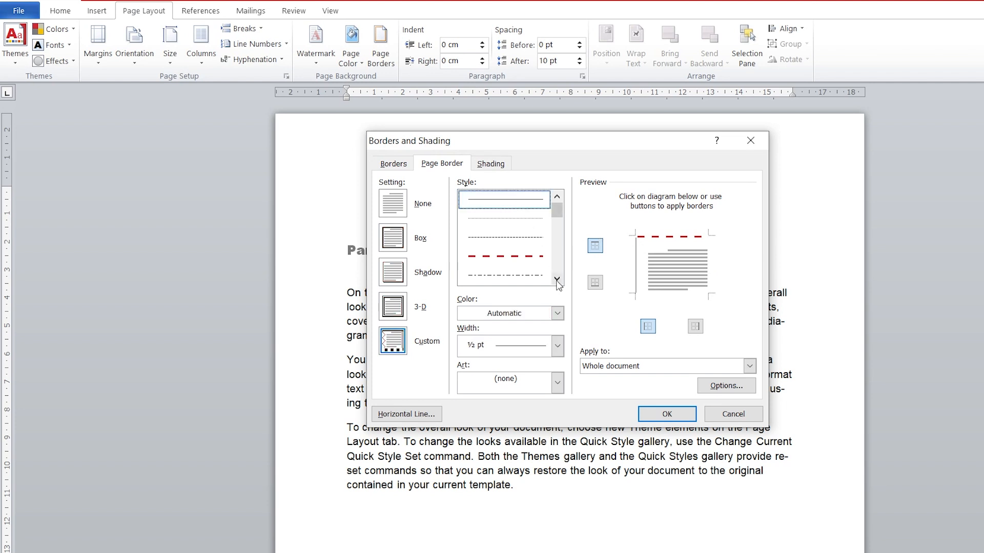
left_click(557, 314)
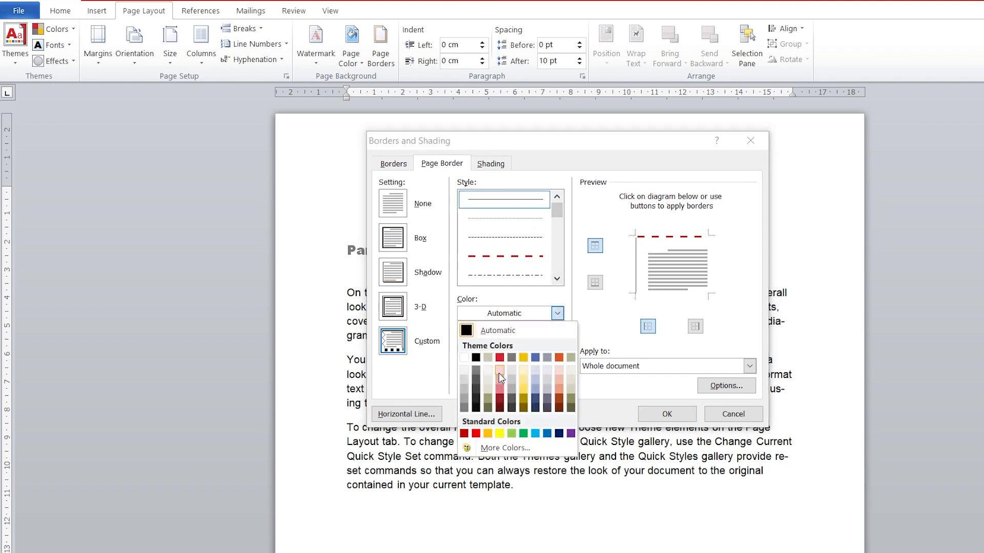
left_click(523, 433)
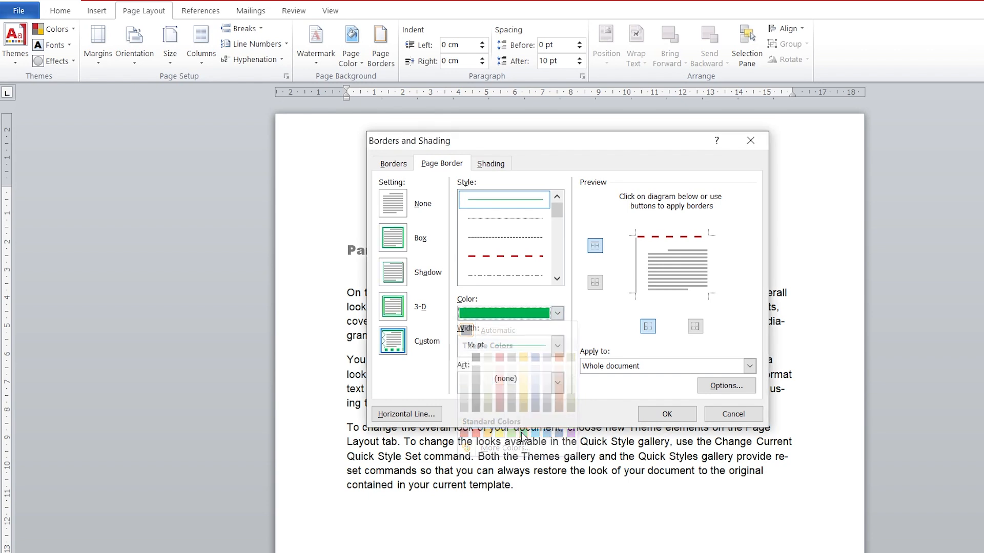
left_click(557, 346)
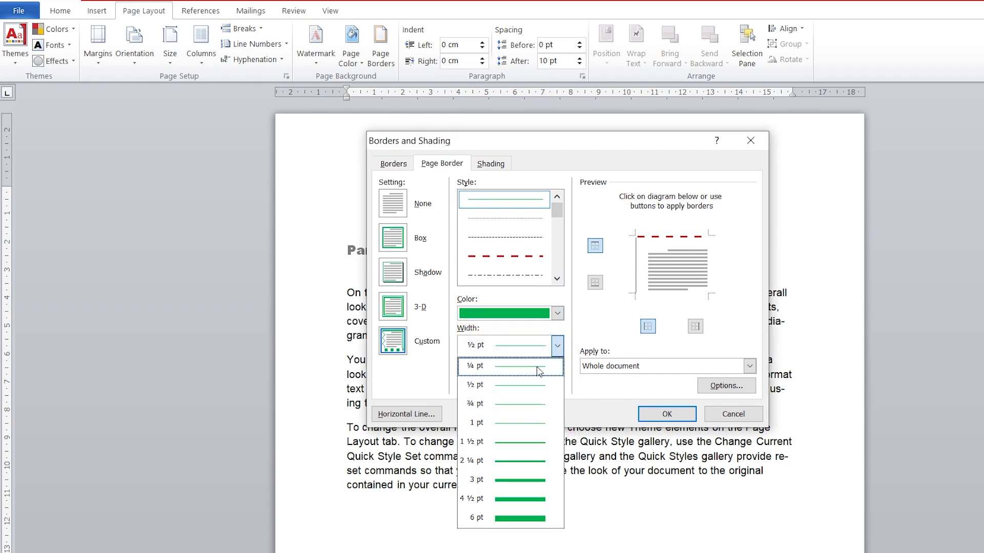
left_click(528, 443)
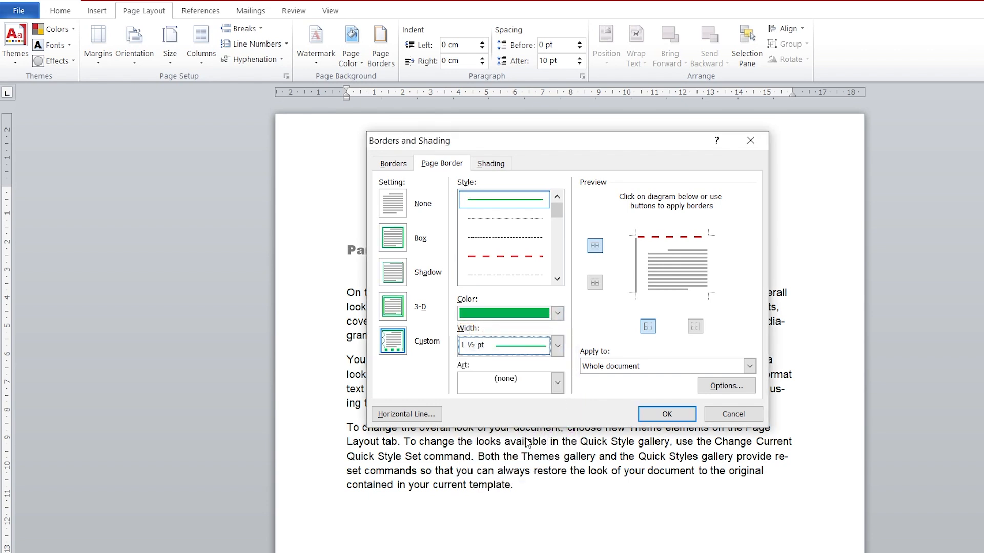
left_click(669, 291)
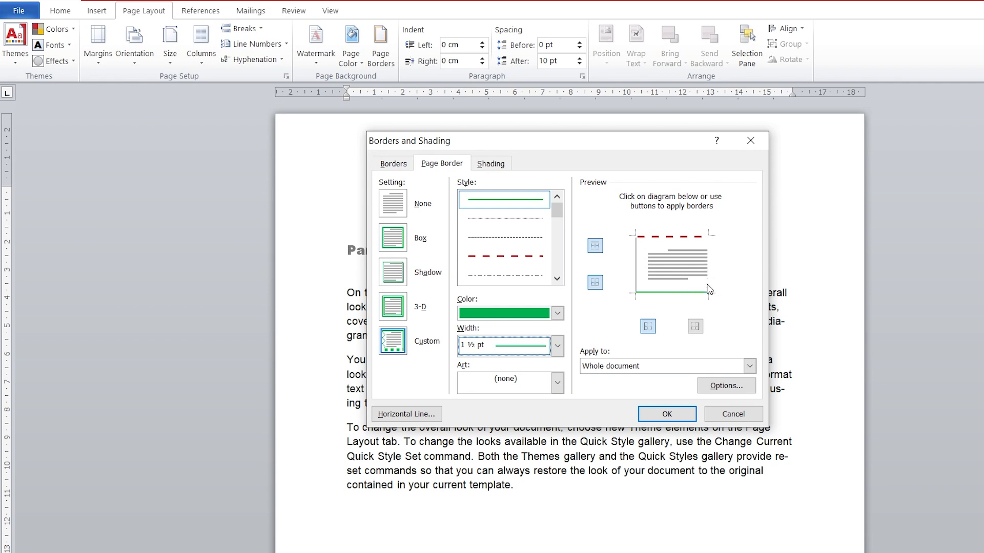
left_click(667, 414)
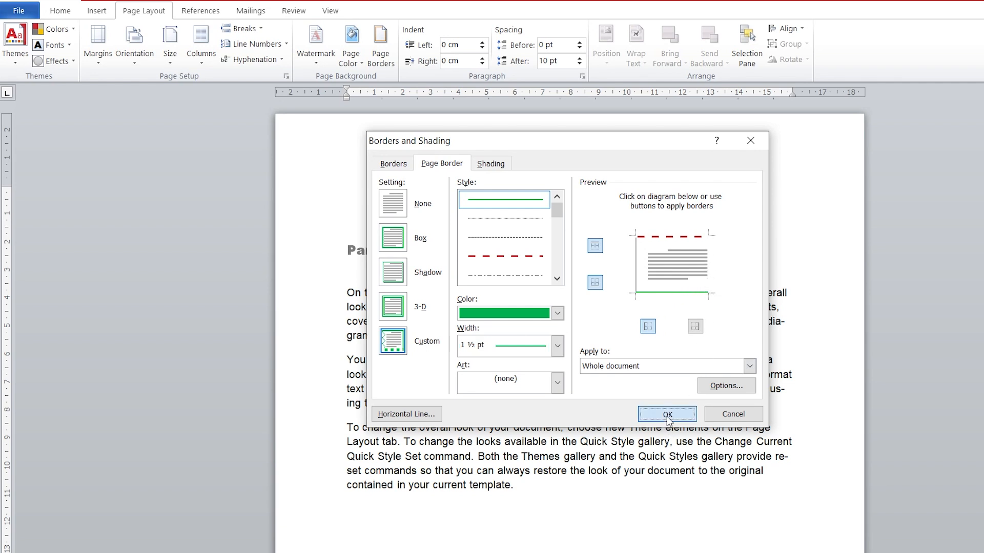
Examine how the custom page border appears across the document's pages
scroll(631, 316, "down", 5)
scroll(631, 315, "down", 4)
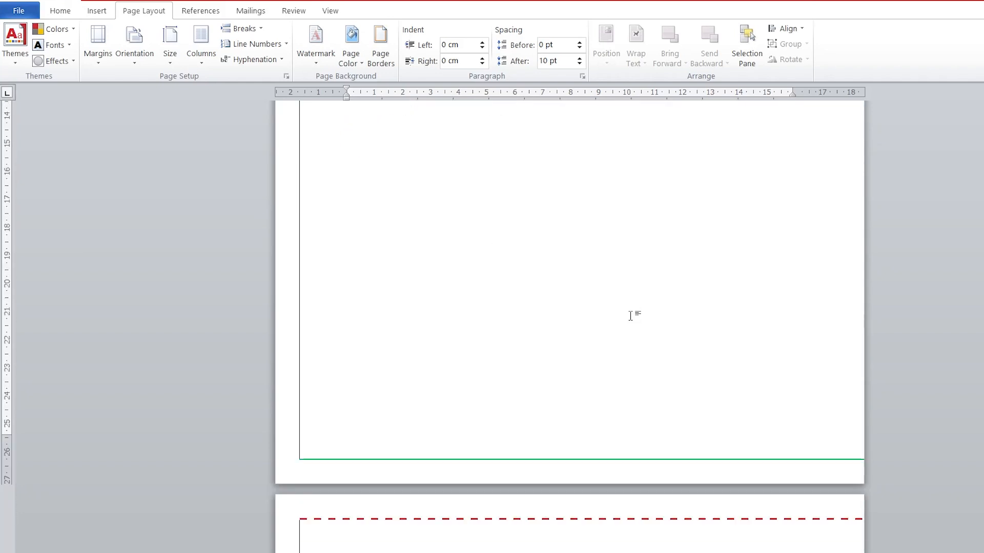
scroll(631, 316, "up", 1)
scroll(632, 318, "down", 3)
scroll(633, 321, "down", 3)
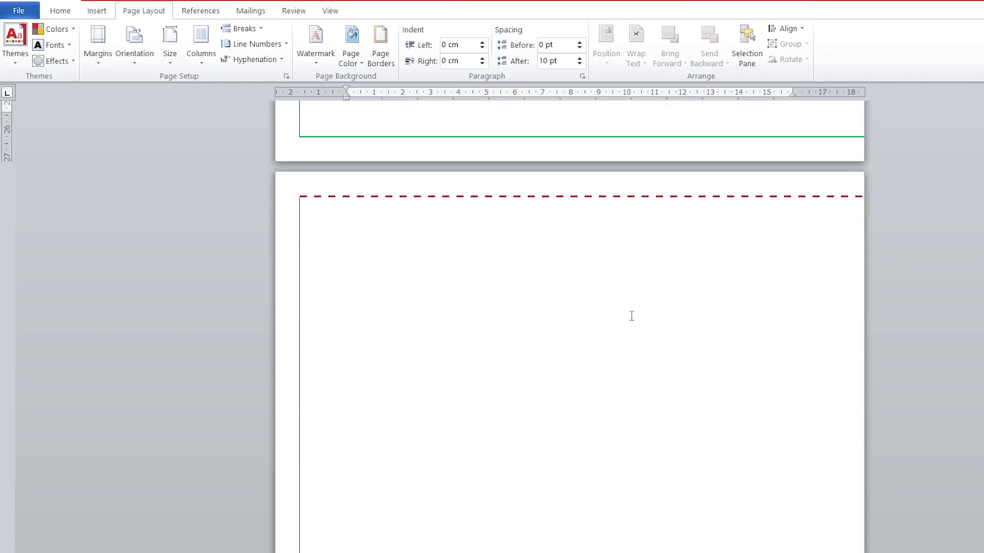
scroll(631, 315, "down", 1)
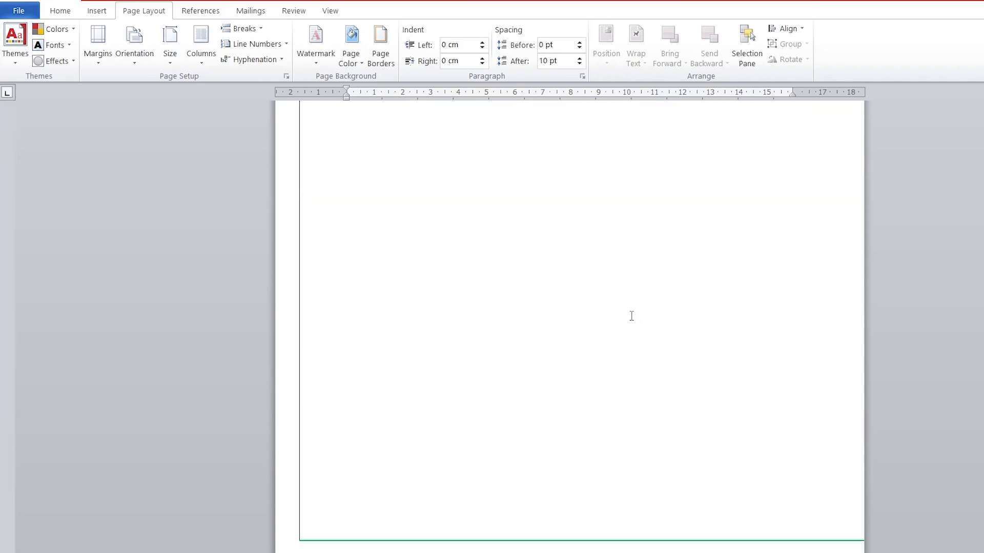
scroll(496, 235, "up", 10)
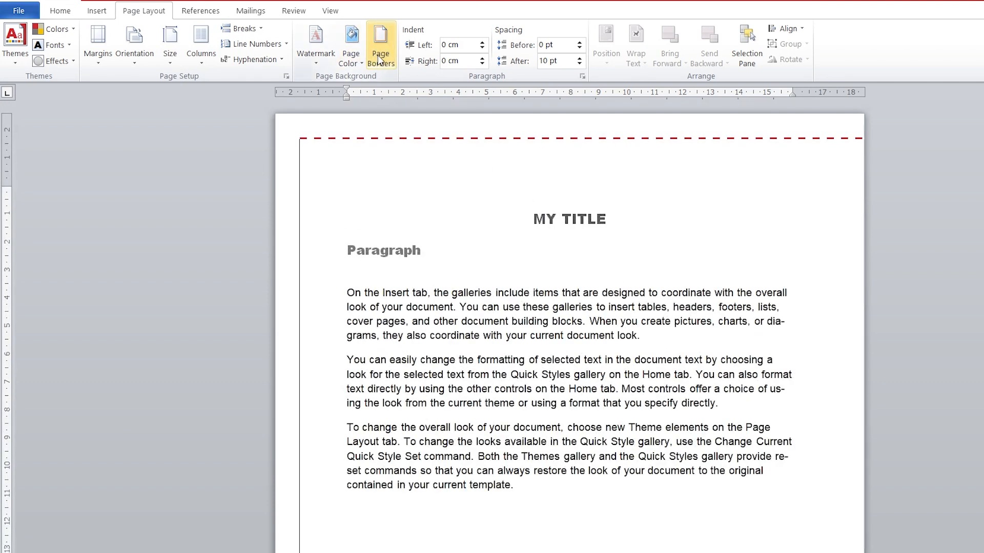
Reopen the page border settings and clear the existing top, left and bottom edges
left_click(379, 57)
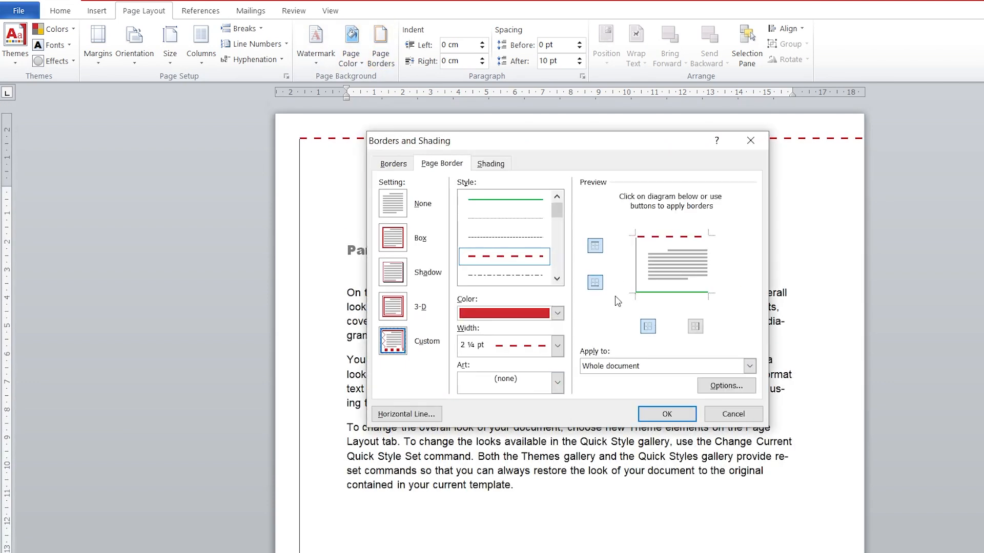
left_click(648, 236)
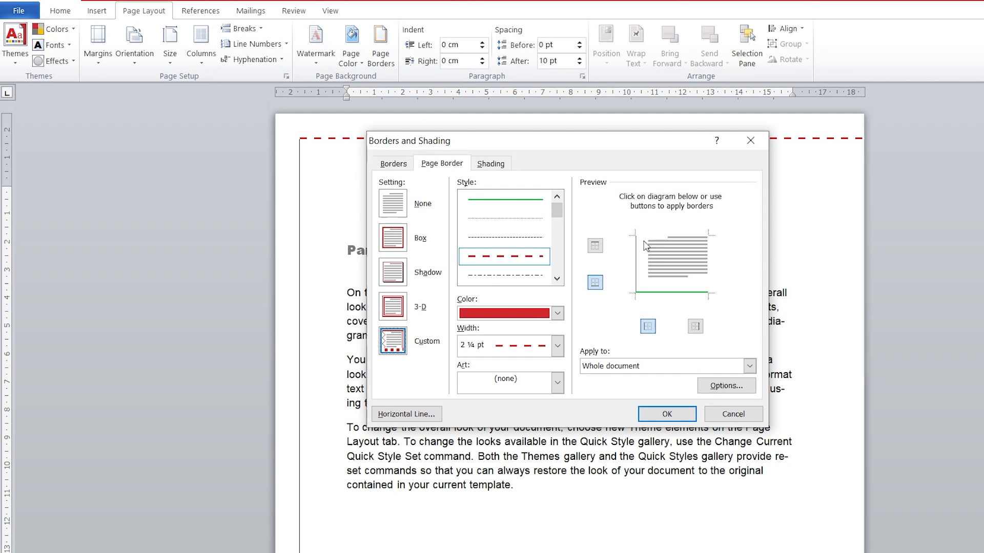
left_click(639, 272)
left_click(656, 296)
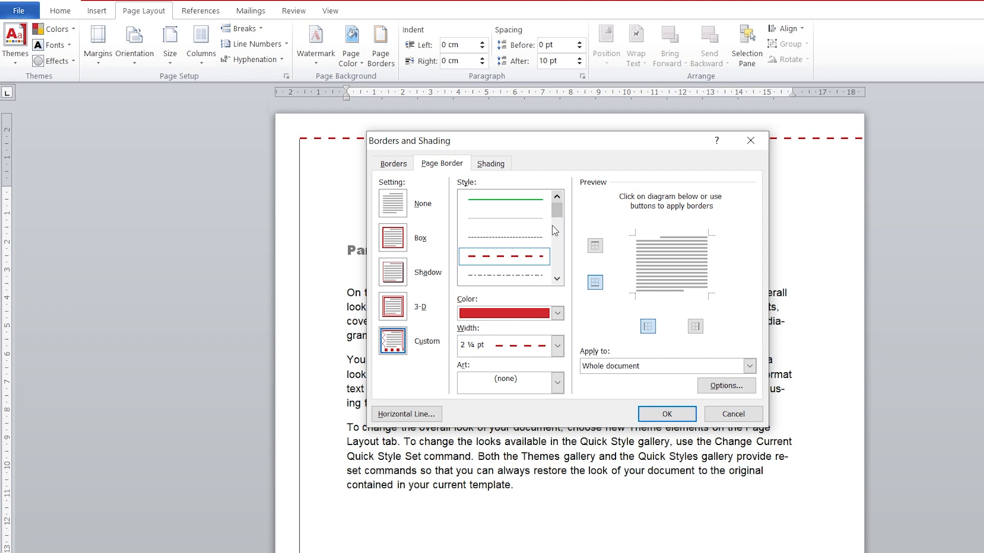
Apply a solid black 1 ½ pt page border to all four edges of the whole document and check it
left_click(558, 314)
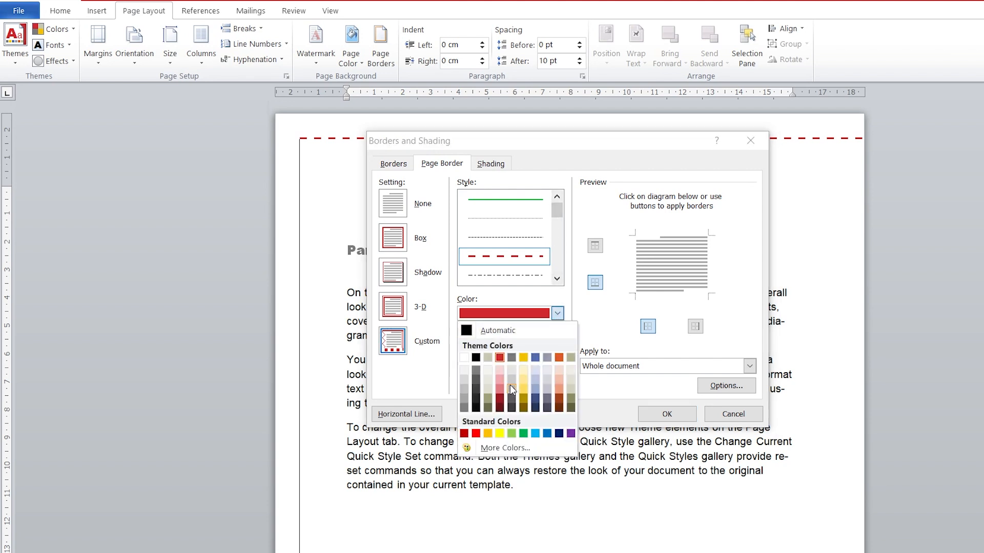
left_click(476, 358)
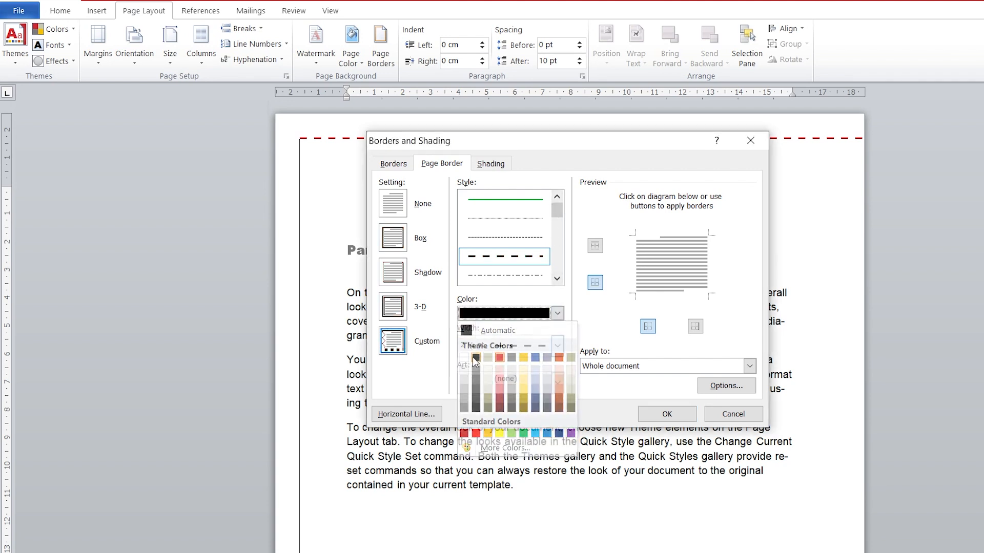
left_click(525, 200)
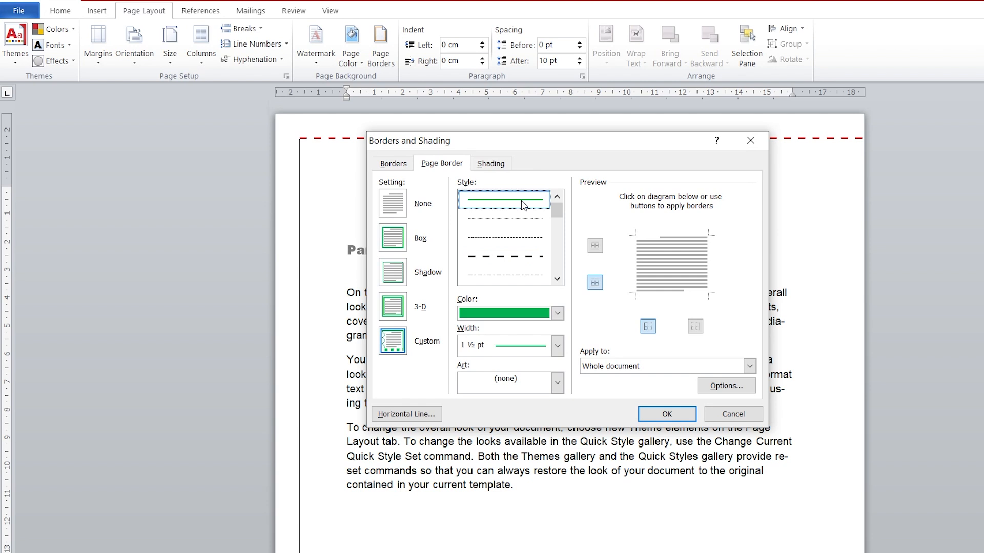
left_click(558, 313)
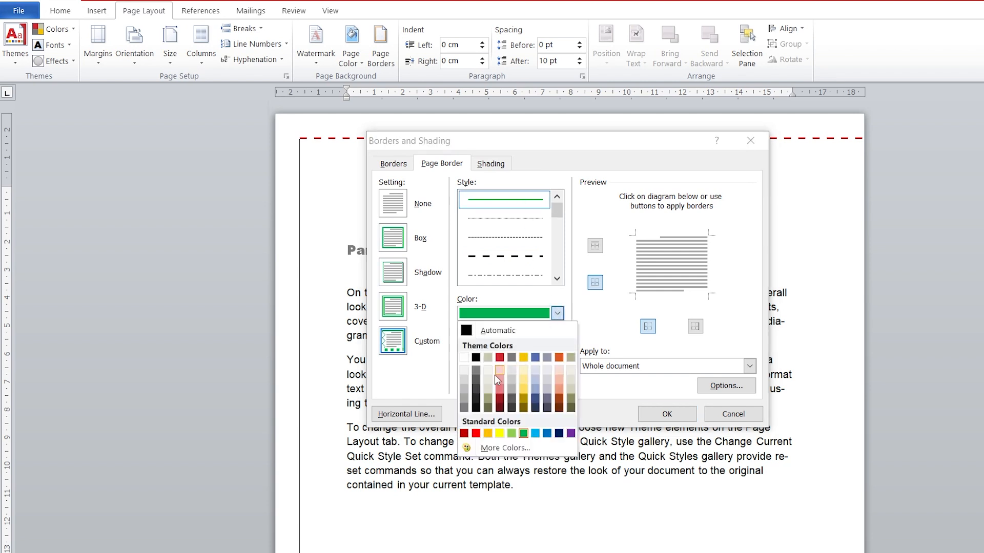
left_click(476, 357)
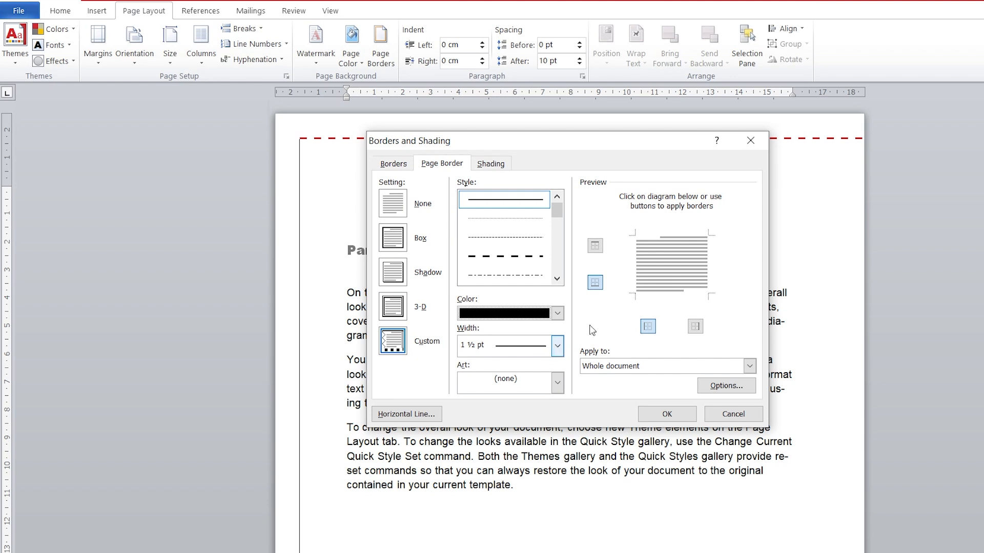
left_click(649, 236)
left_click(637, 259)
left_click(714, 270)
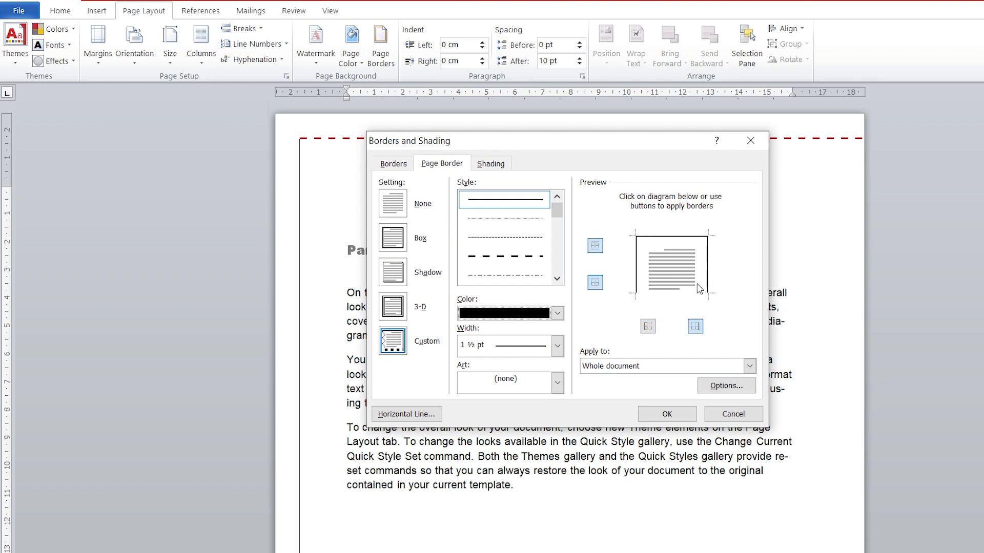
left_click(681, 295)
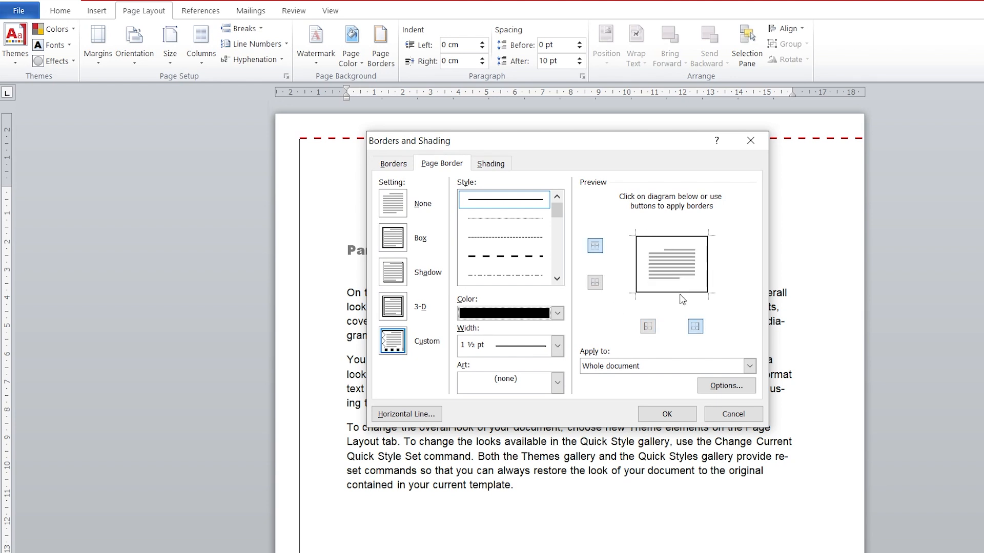
left_click(679, 413)
scroll(624, 337, "down", 15)
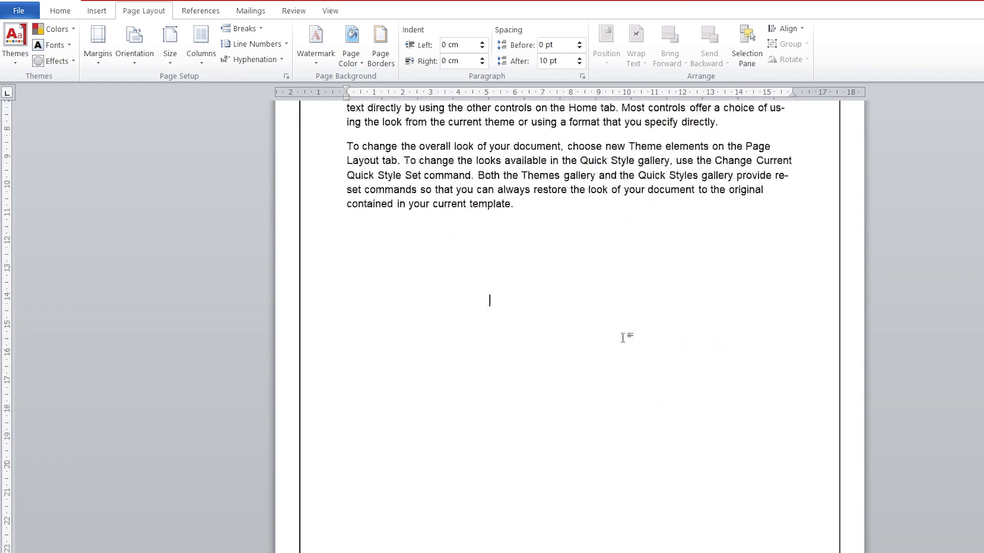
scroll(623, 338, "up", 15)
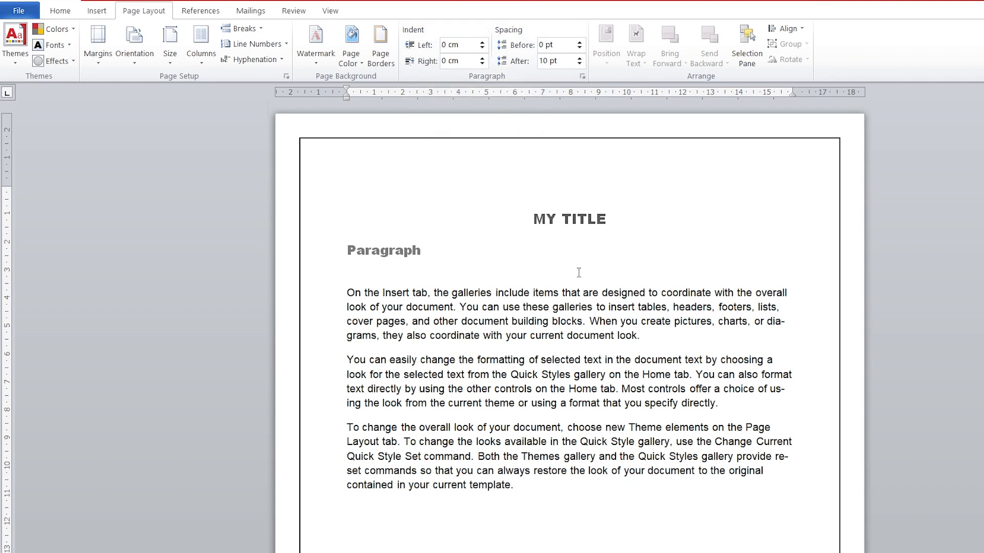
Set the left indent of the first body paragraph, beginning "On the Insert tab", to 1.6 cm
left_click_drag(644, 340, 348, 302)
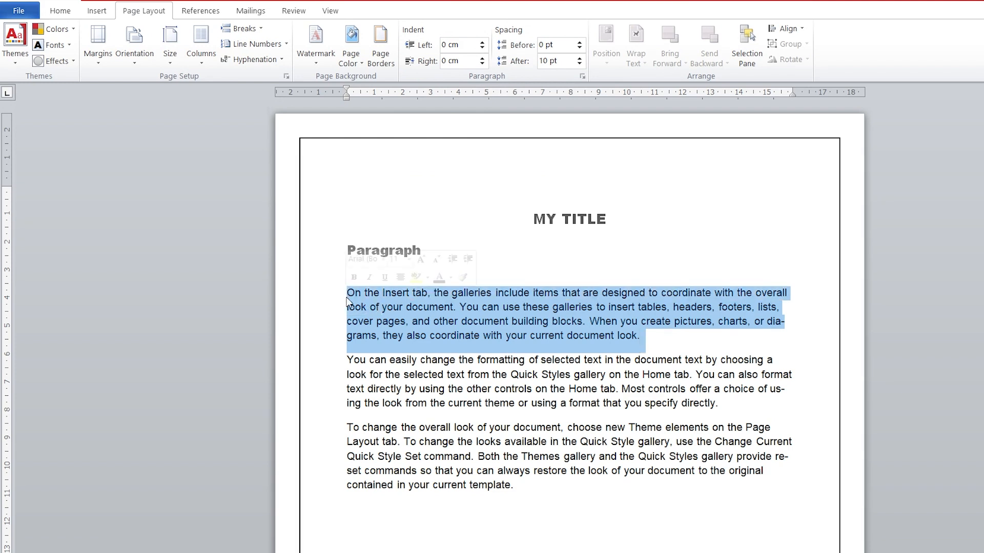
left_click(383, 292)
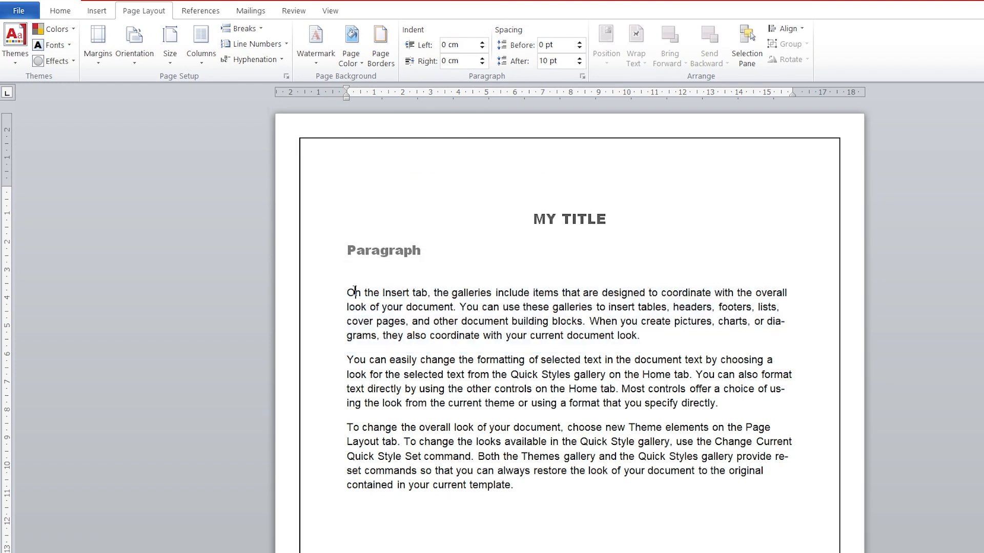
left_click(482, 42)
left_click(482, 42)
left_click(482, 42)
left_click(482, 42)
left_click(482, 42)
left_click(482, 42)
left_click(482, 42)
left_click(482, 42)
left_click(482, 42)
left_click(482, 42)
left_click(482, 42)
left_click(482, 42)
left_click(482, 42)
left_click(482, 42)
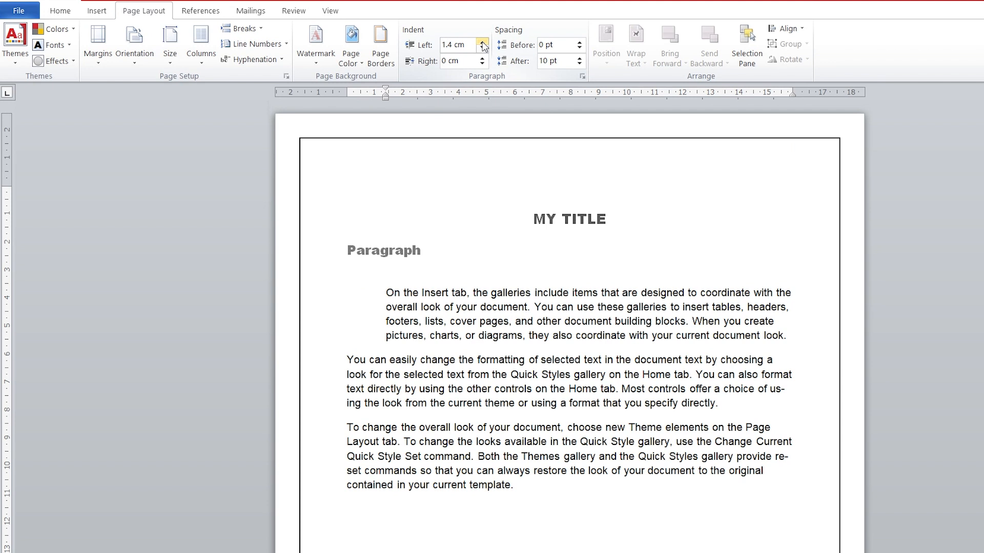
left_click(482, 42)
left_click(482, 42)
Set the right indent of the first body paragraph to 0.6 cm
left_click(483, 58)
left_click(483, 58)
left_click(482, 58)
left_click(483, 58)
left_click(482, 58)
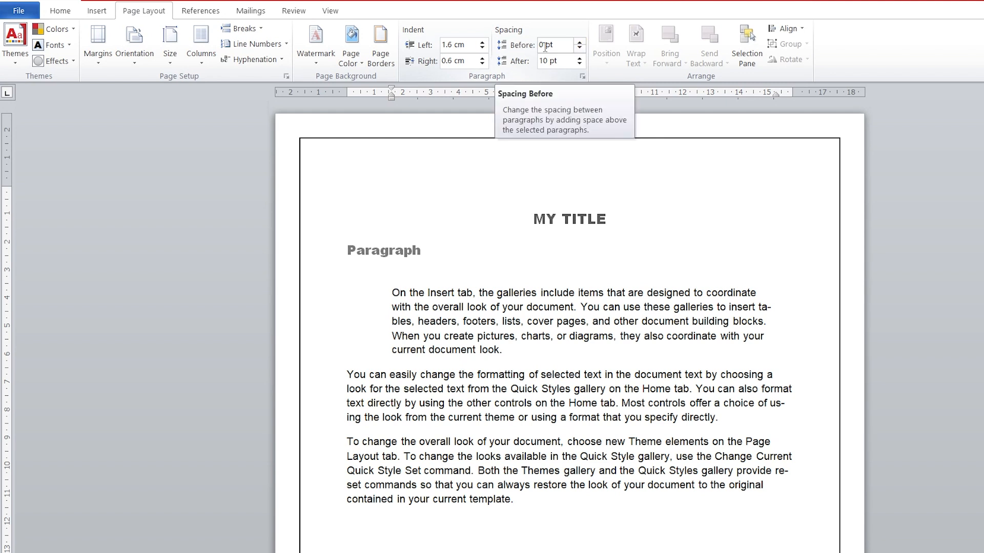
Set the spacing before the second body paragraph, beginning "You can easily change", to 54 pt
left_click(553, 390)
left_click_drag(803, 391, 345, 382)
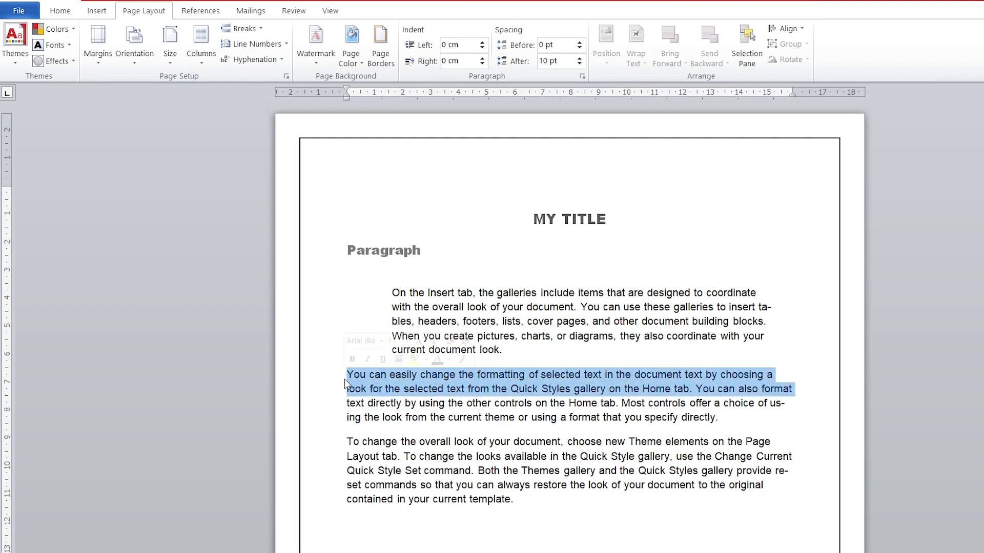
left_click(579, 44)
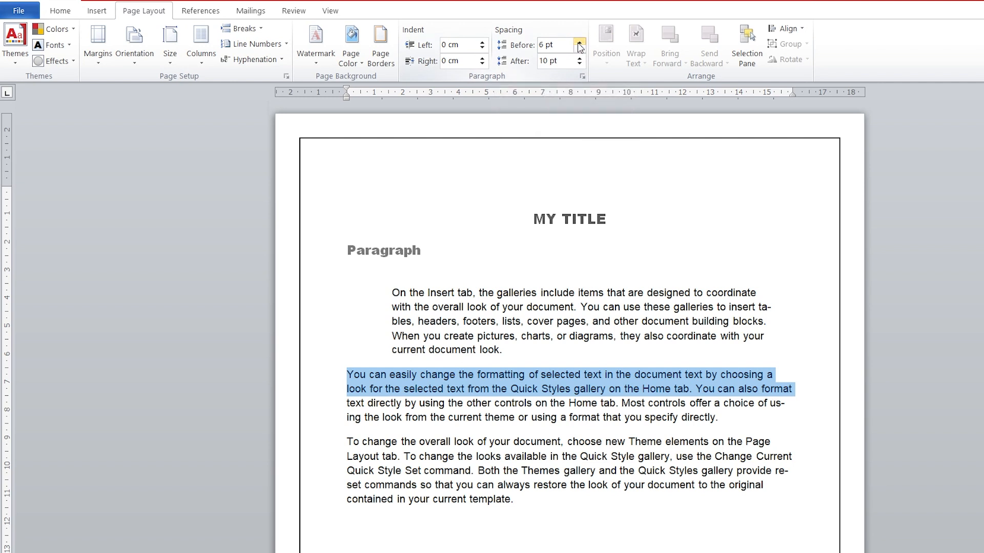
left_click(579, 44)
left_click(579, 44)
left_click(579, 44)
left_click(579, 44)
left_click(579, 44)
left_click(579, 44)
left_click(579, 44)
left_click(579, 44)
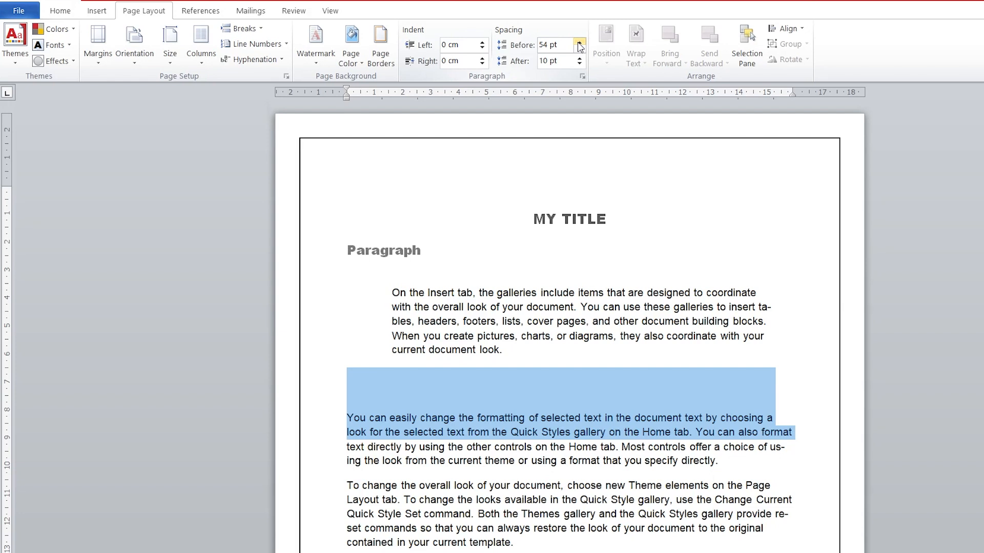
Set the spacing after the "Paragraph" heading to 30 pt
left_click(641, 241)
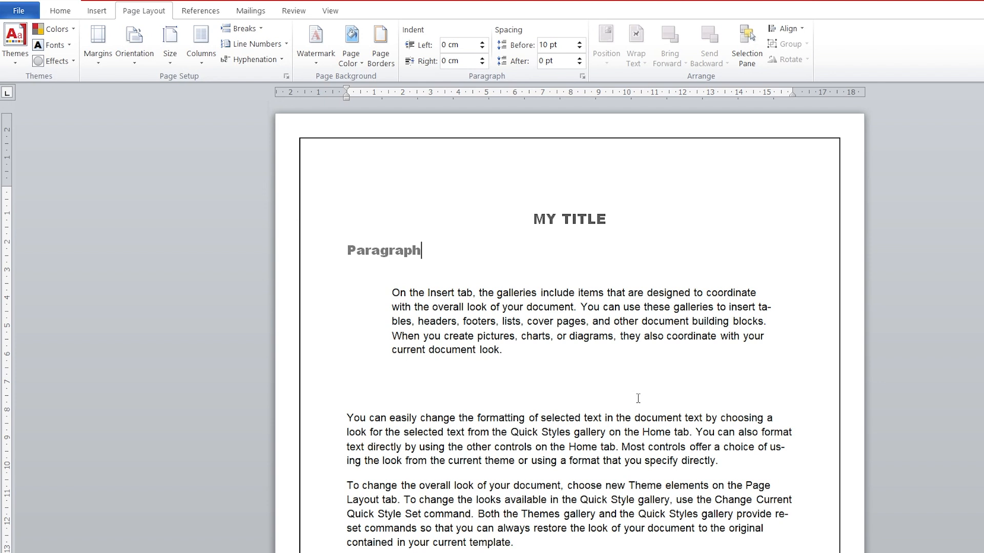
left_click(581, 65)
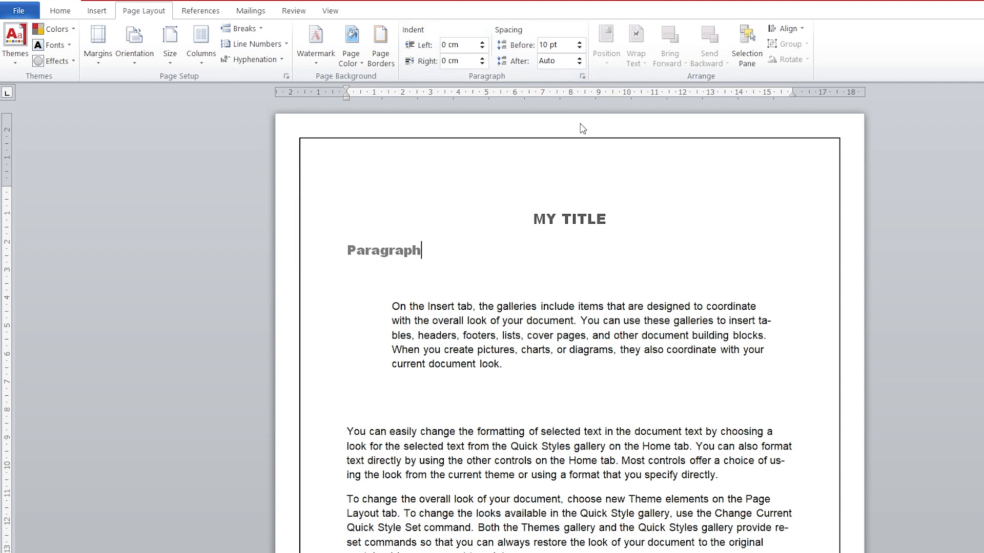
left_click(579, 58)
left_click(579, 58)
left_click(580, 59)
left_click(579, 58)
left_click(580, 59)
left_click(580, 58)
Set the spacing before the "Paragraph" heading to 42 pt and review the adjusted text
left_click(580, 43)
left_click(579, 43)
left_click(579, 43)
left_click(580, 42)
left_click(579, 42)
left_click(579, 43)
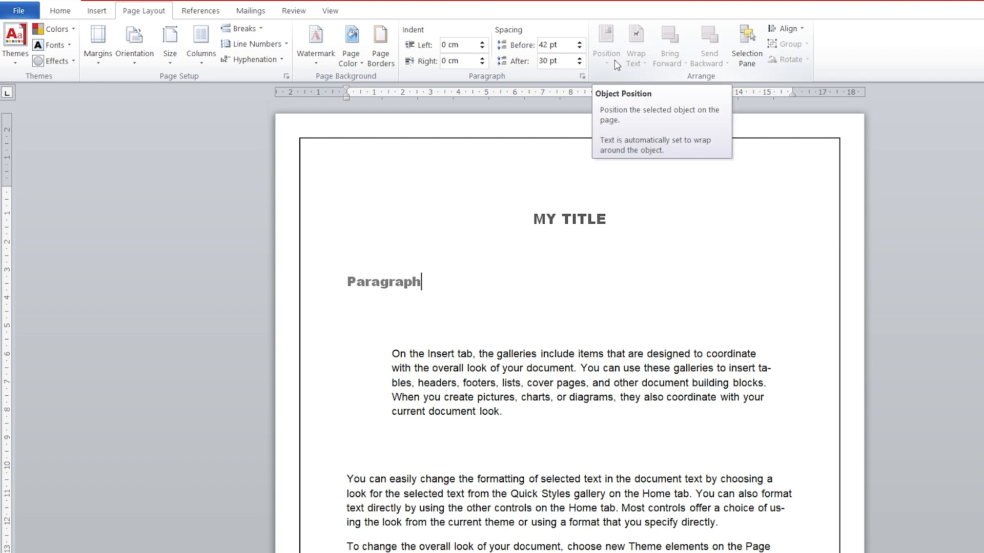
left_click(517, 379)
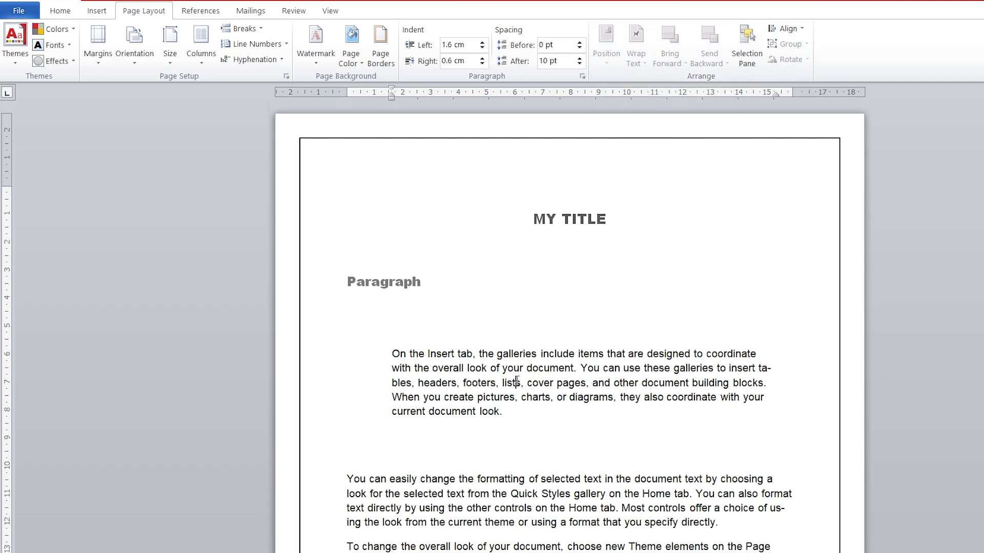
scroll(554, 418, "down", 3)
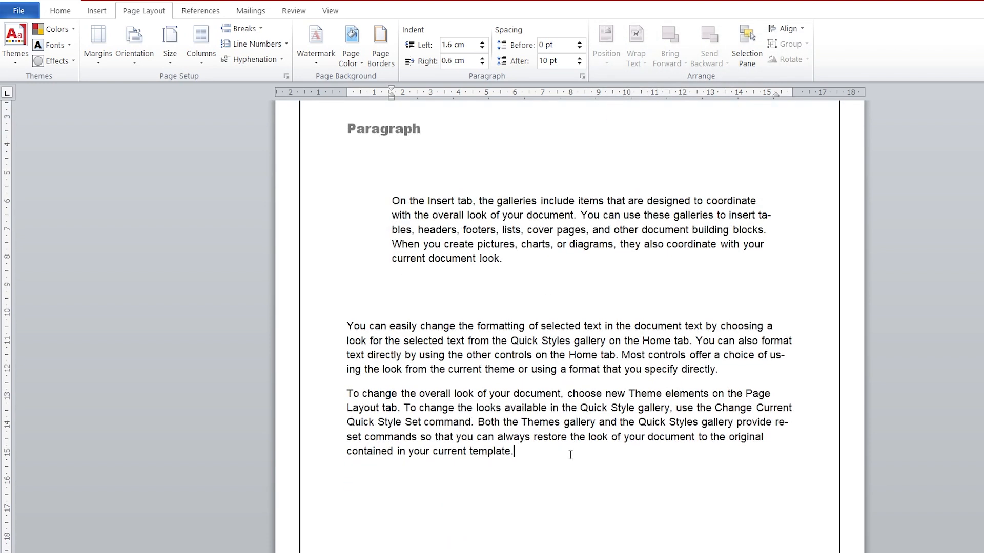
left_click_drag(571, 455, 460, 390)
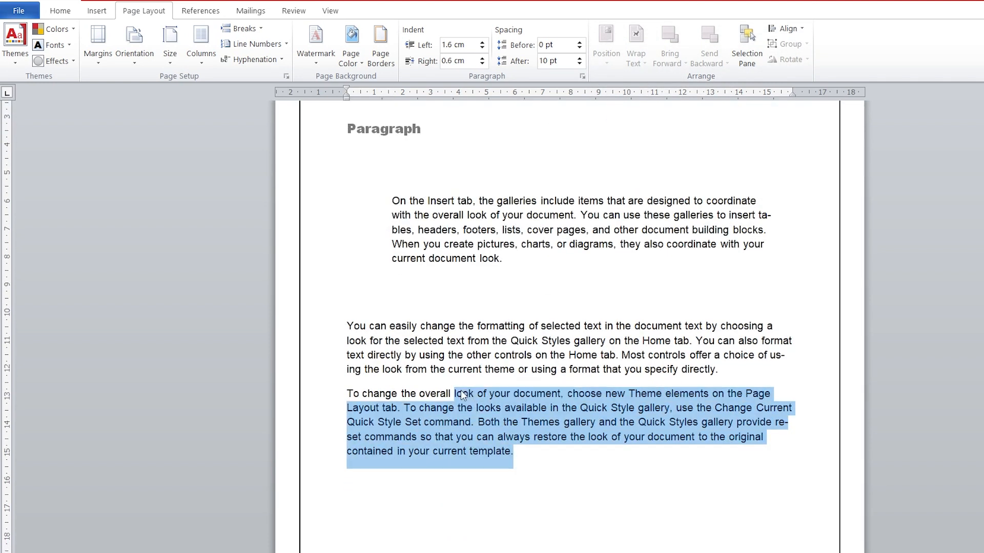
left_click(556, 309)
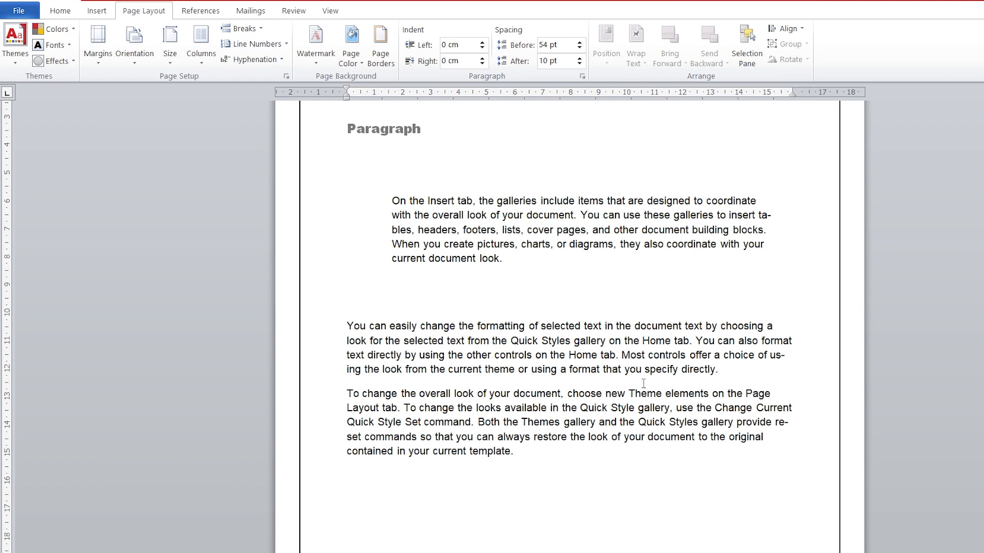
scroll(643, 383, "up", 4)
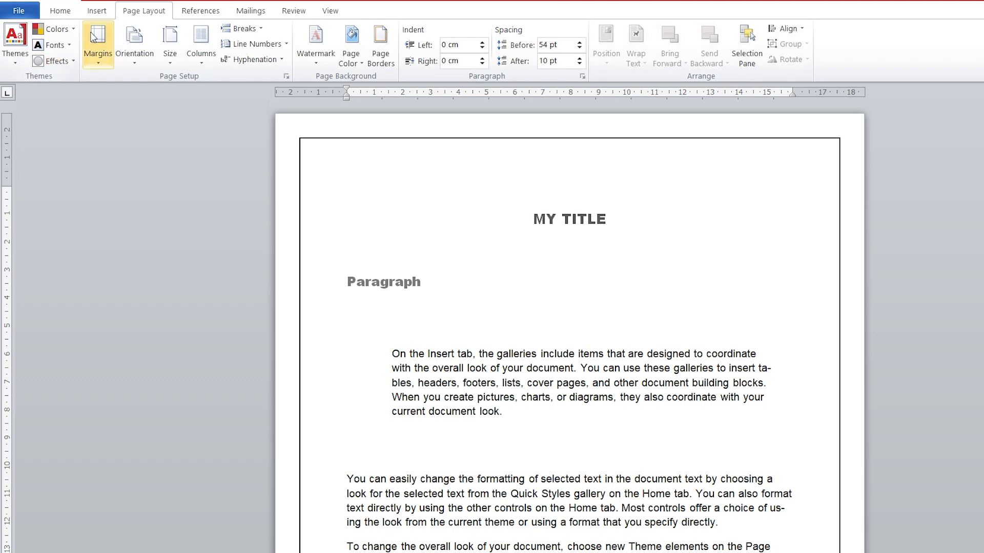
Draw a wide rectangle shape in the empty space below the last body paragraph
left_click(96, 11)
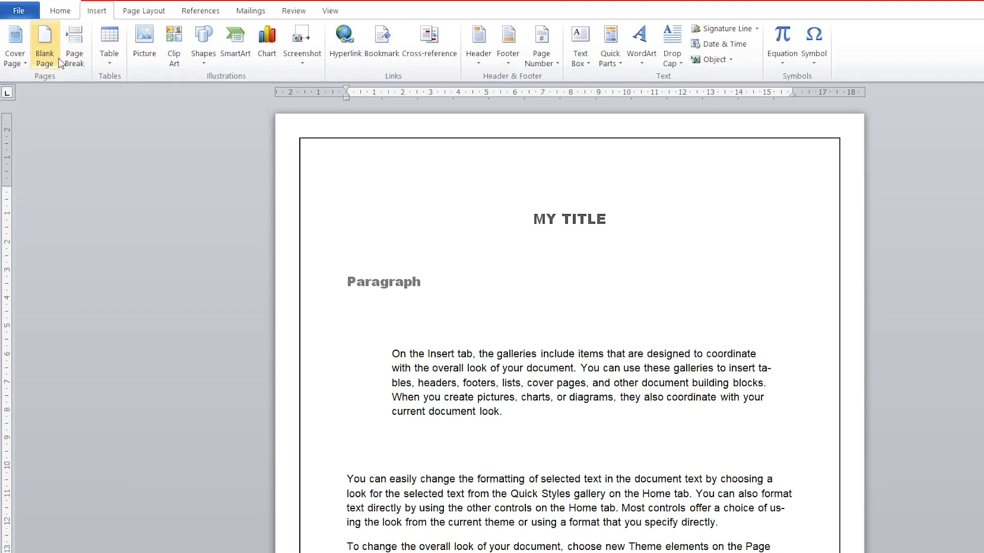
left_click(205, 61)
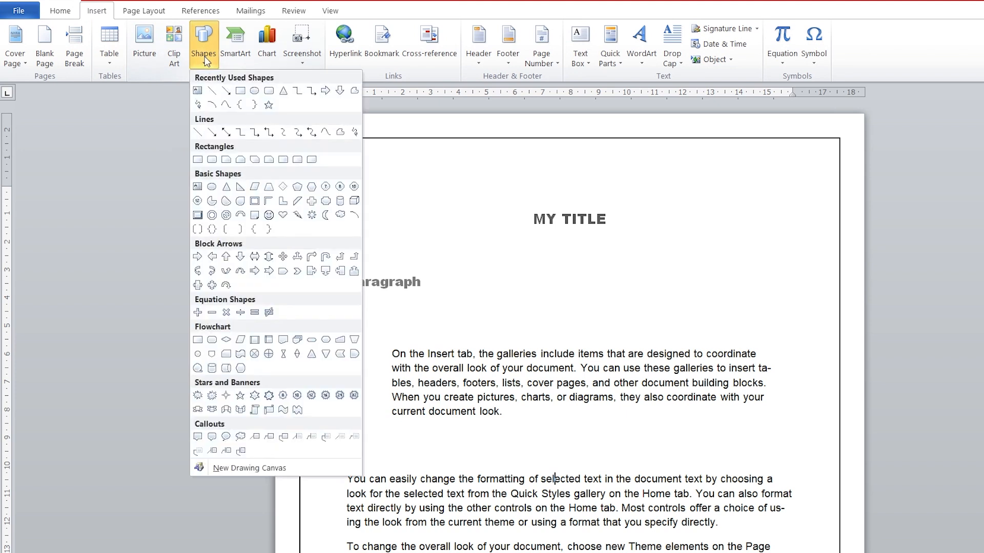
left_click(240, 91)
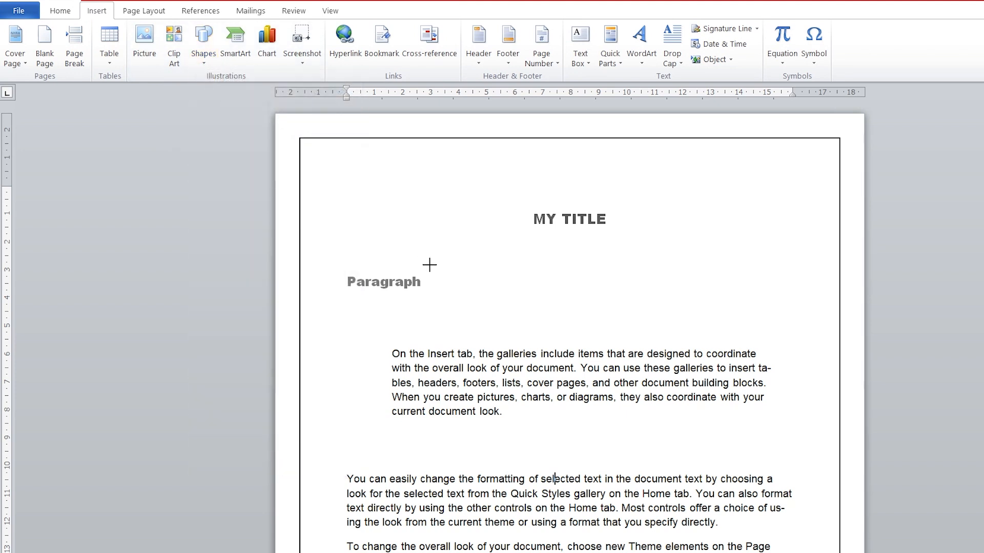
scroll(556, 406, "down", 6)
mouse_move(413, 420)
left_mouse_down()
mouse_move(571, 536)
mouse_move(678, 529)
left_mouse_up()
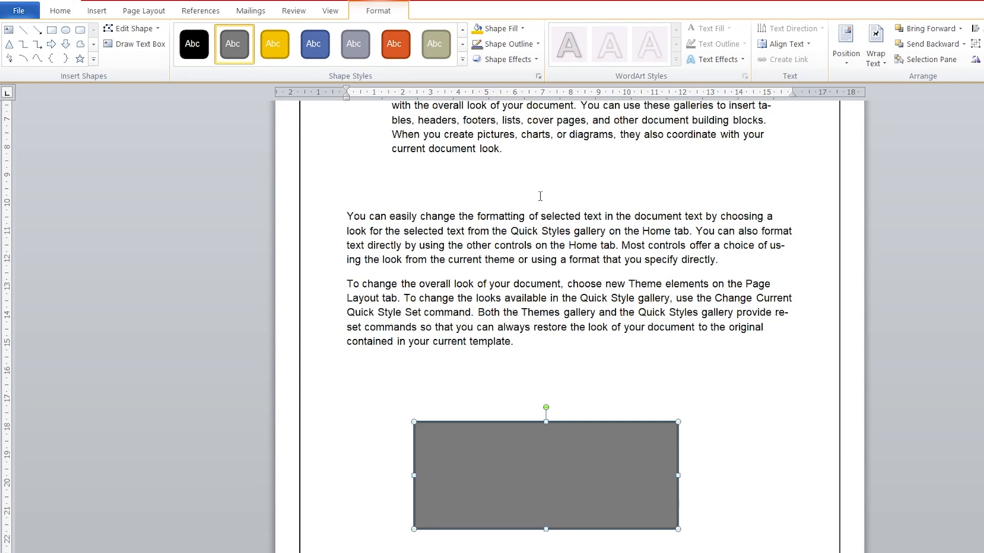
Fill the rectangle with the standard orange colour and remove its outline
left_click(158, 10)
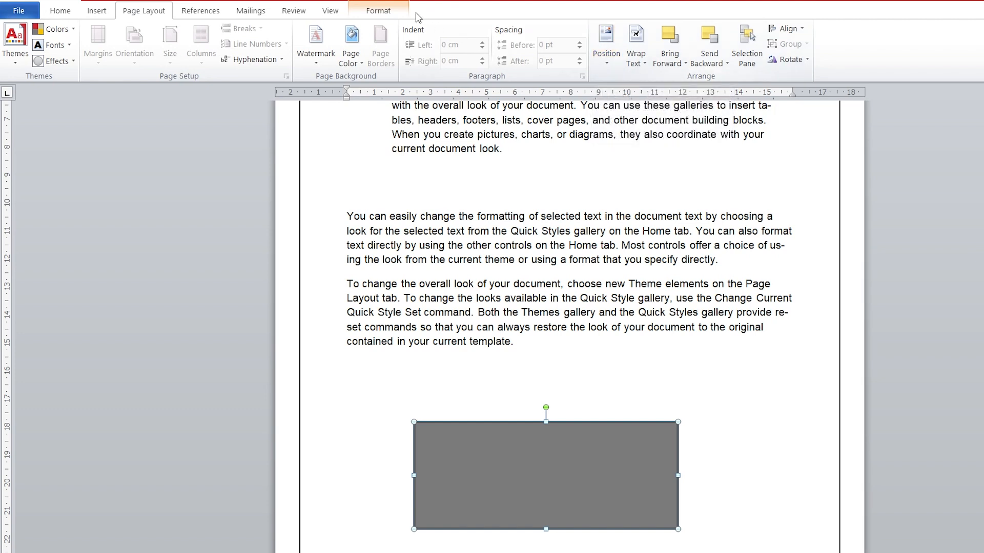
left_click(394, 12)
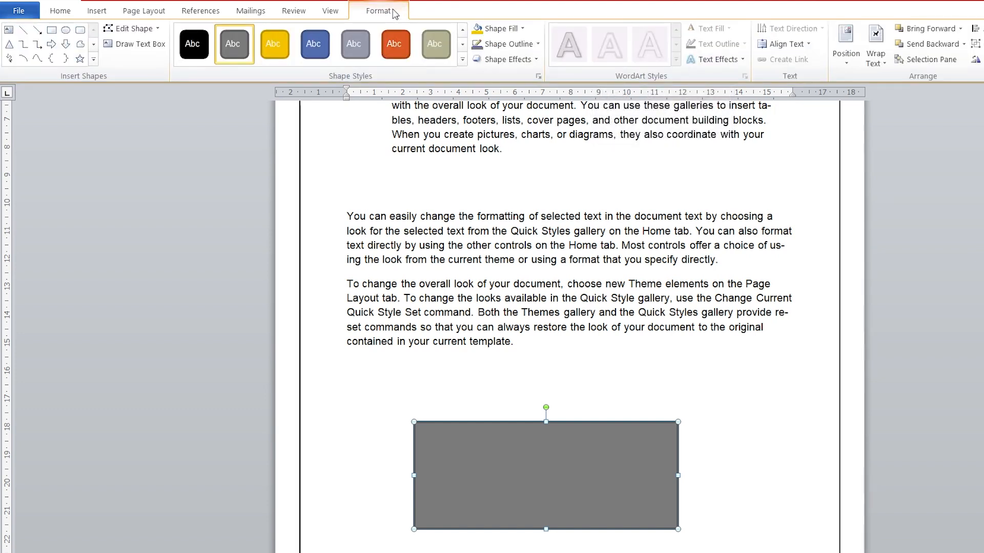
left_click(522, 28)
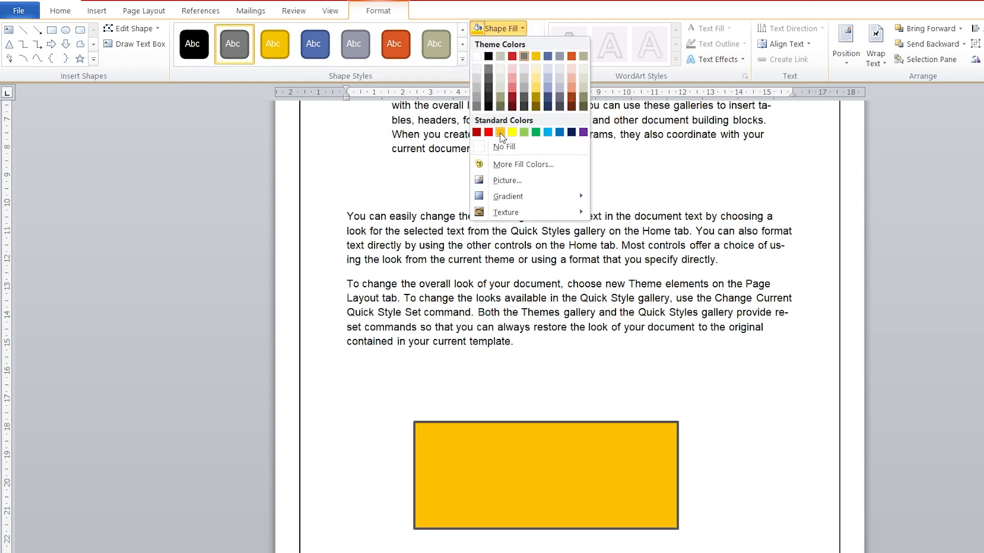
left_click(500, 133)
left_click(537, 44)
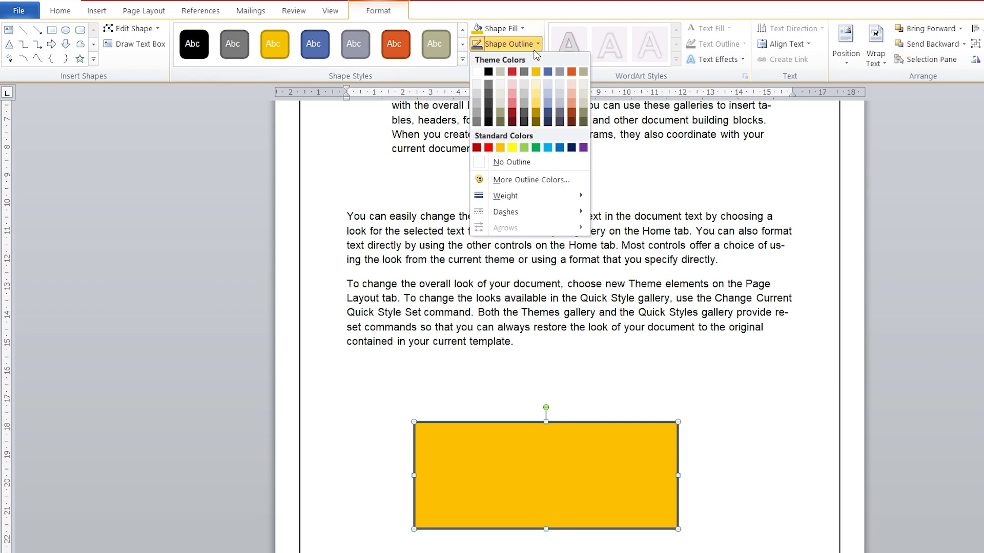
left_click(499, 162)
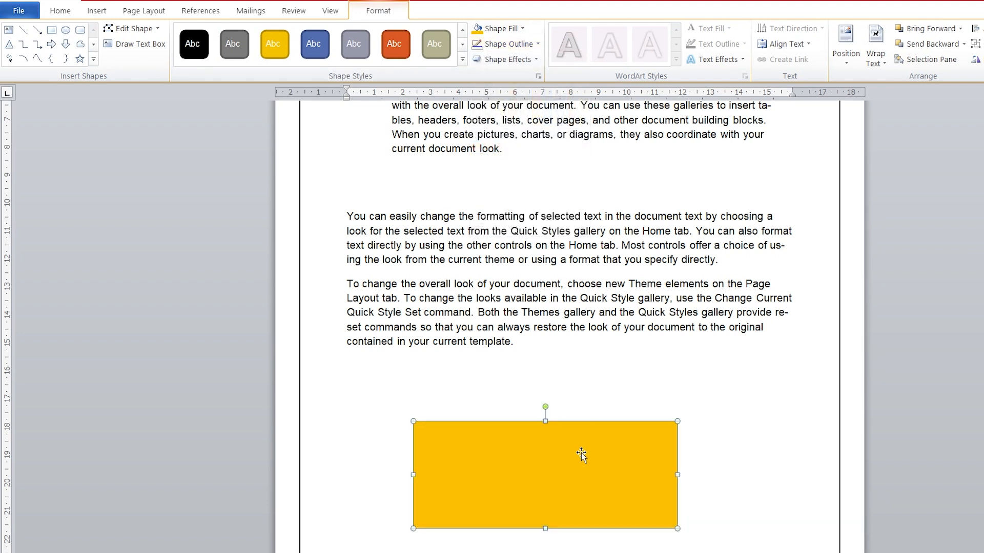
Add the text "END" inside the rectangle, enlarge its font by five steps and make it bold
key("Return")
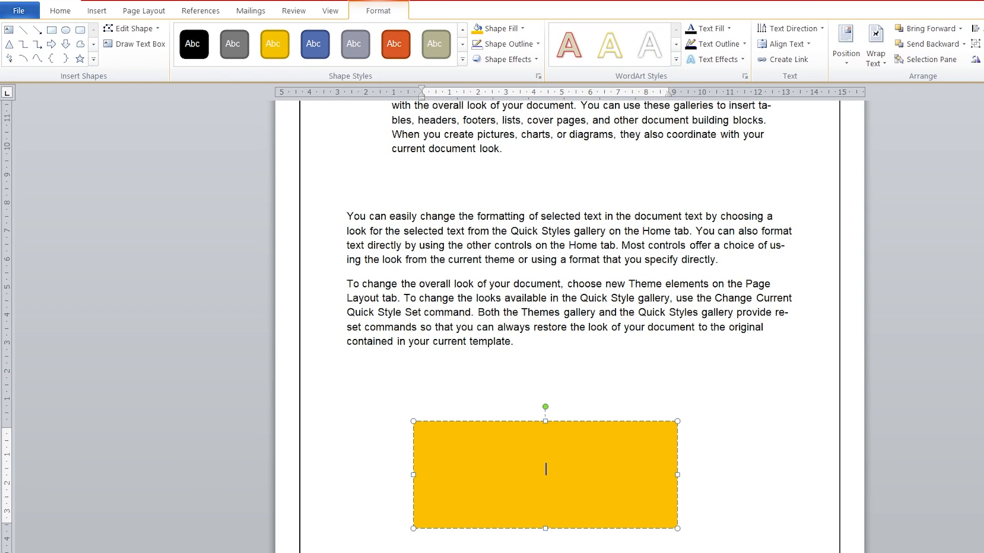
type("END")
left_click_drag(568, 471, 534, 467)
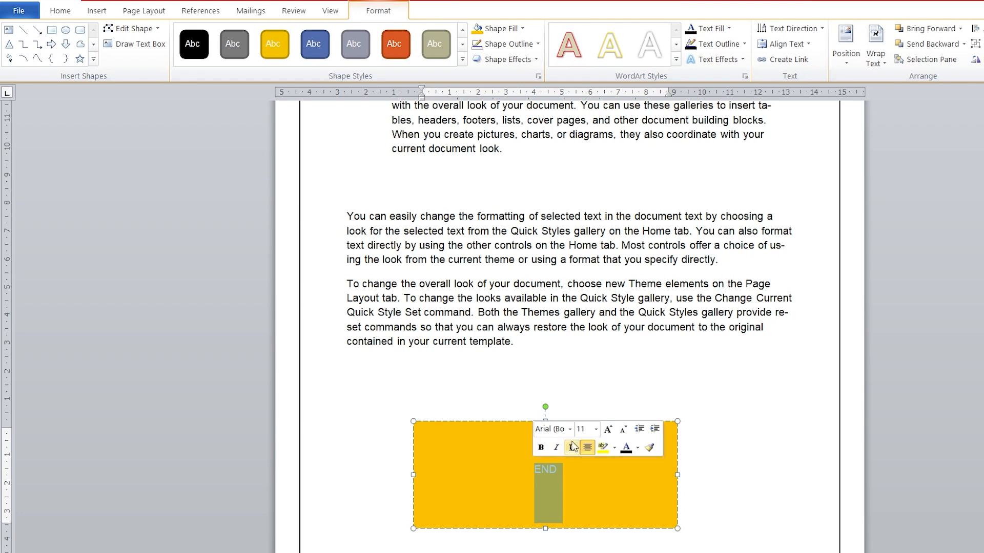
left_click(608, 430)
left_click(609, 430)
left_click(609, 429)
left_click(608, 430)
left_click(608, 429)
left_click(542, 448)
left_click(596, 486)
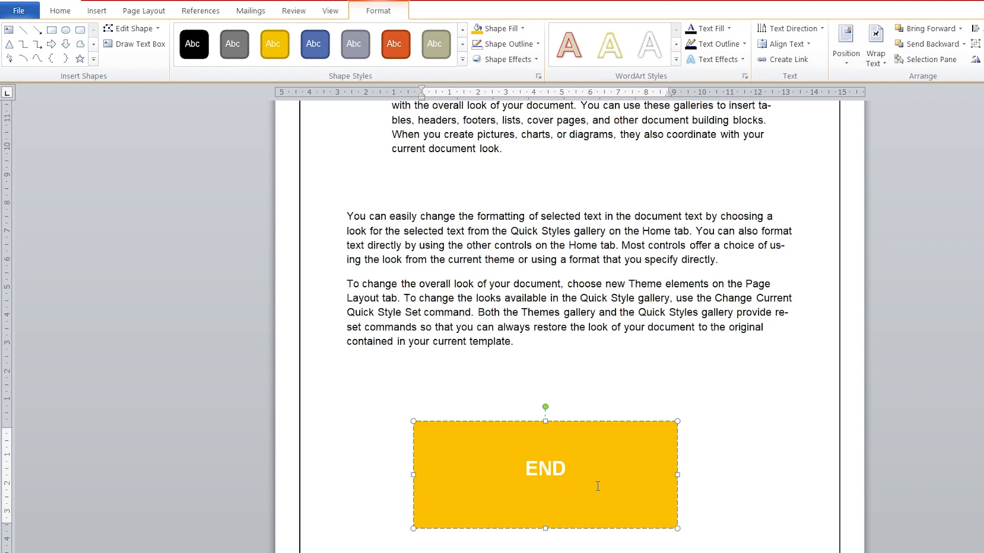
Position the END rectangle at the top centre of the page with square text wrapping
left_click(144, 10)
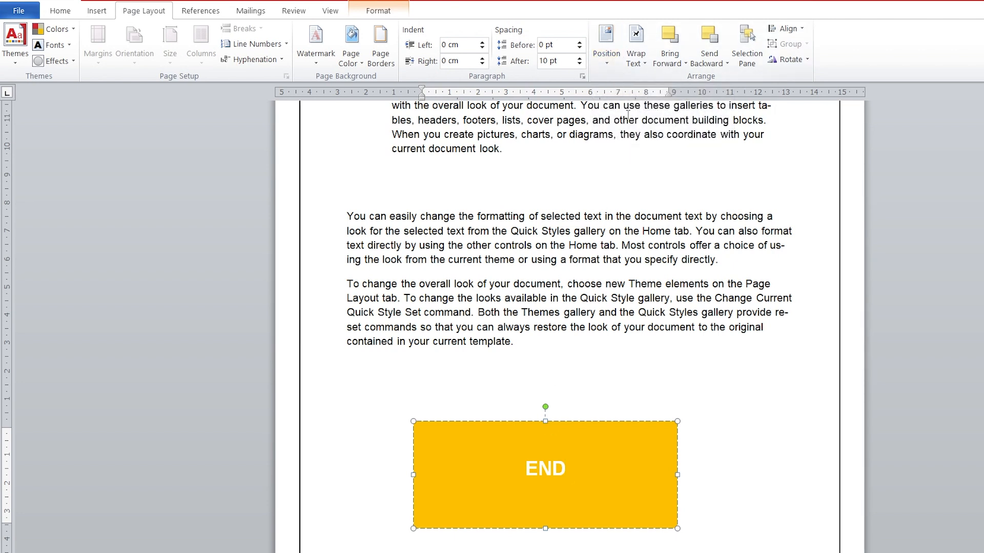
left_click(616, 251)
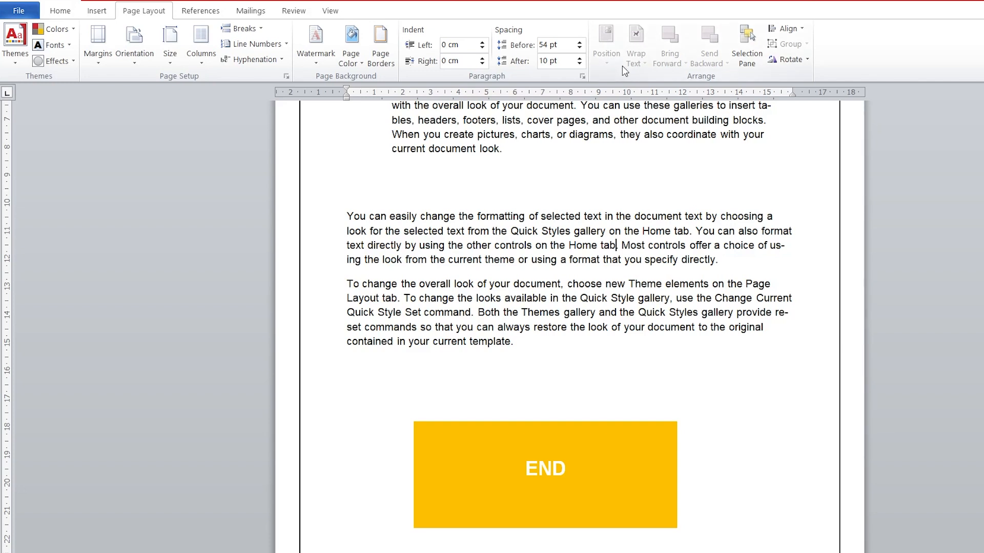
left_click(570, 482)
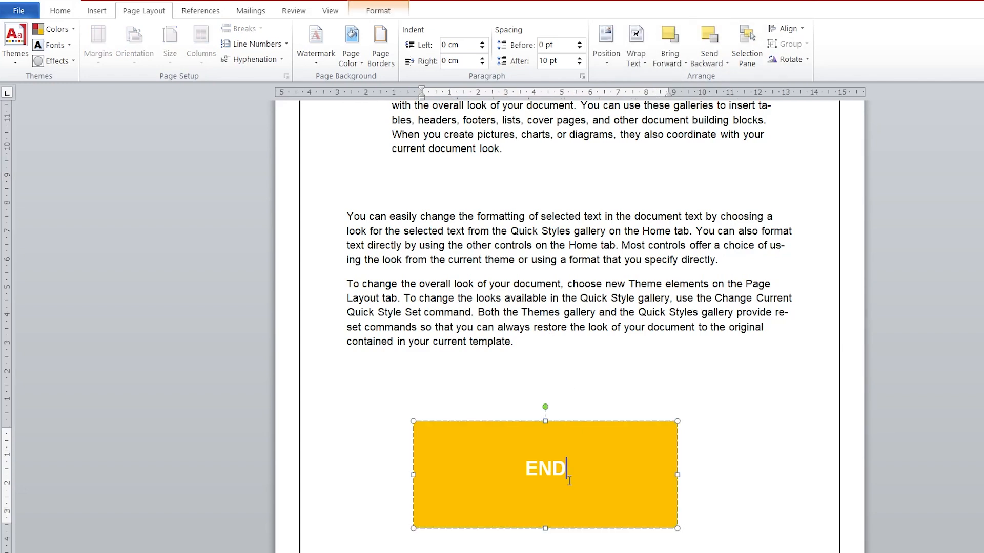
left_click(600, 63)
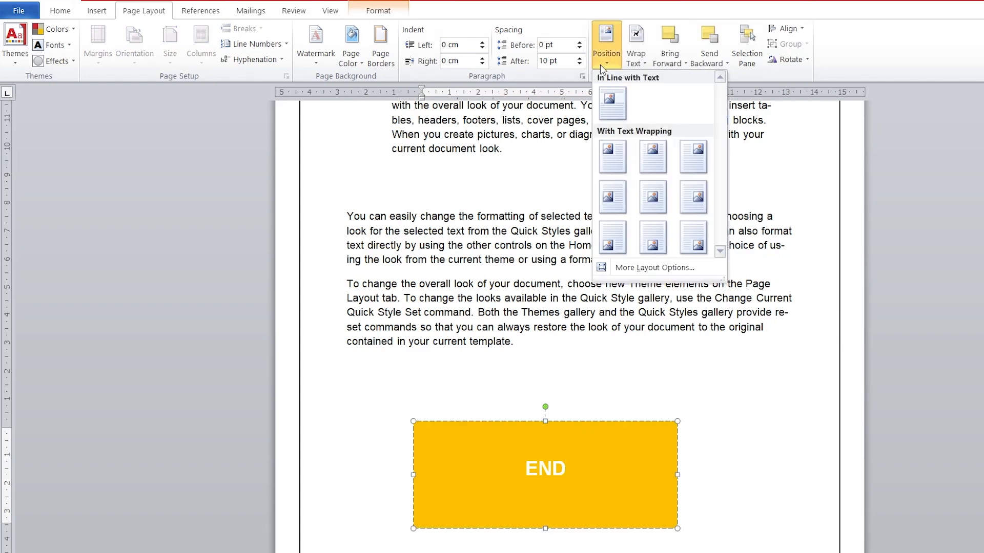
left_click(649, 152)
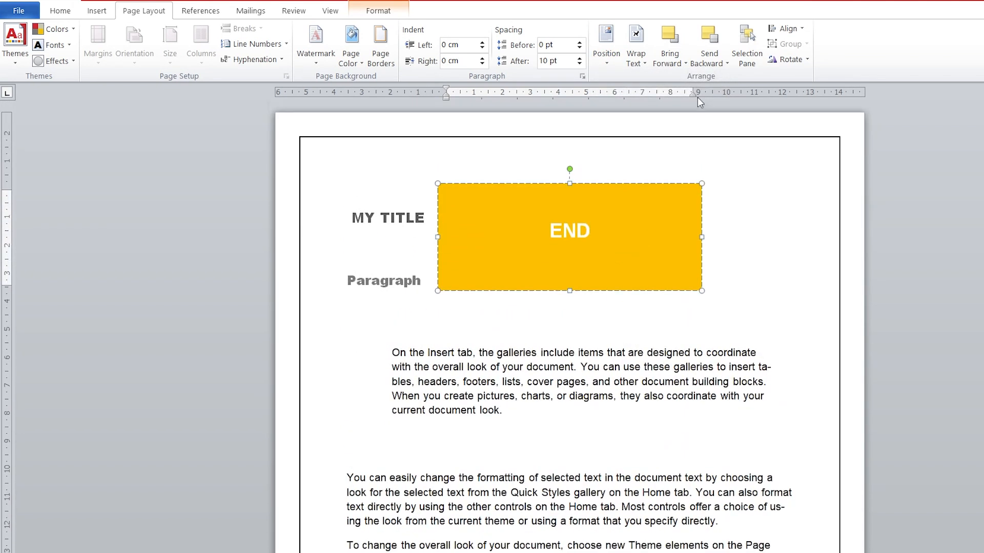
Position the END rectangle at the bottom centre of the page with text wrapping and view the result
left_click(607, 64)
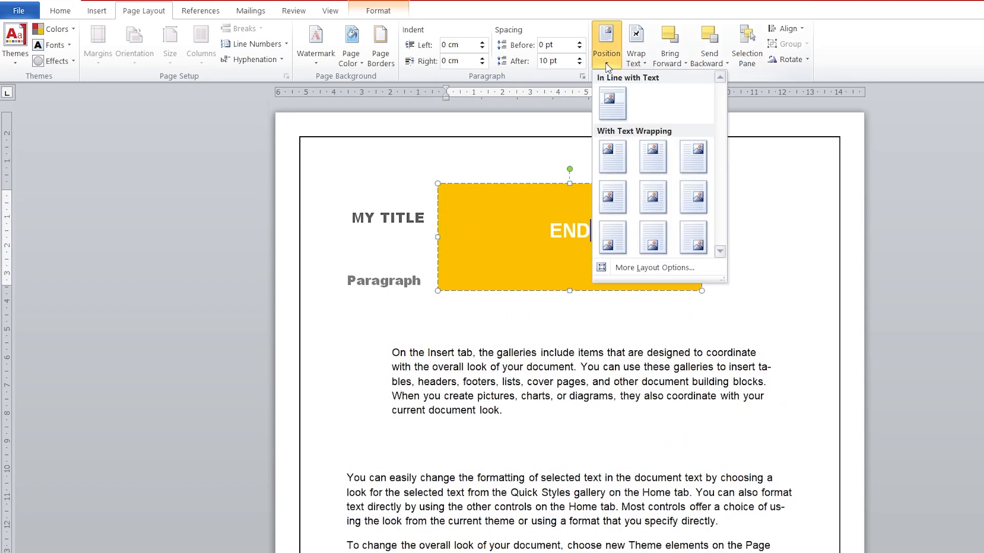
left_click(653, 237)
scroll(647, 335, "down", 8)
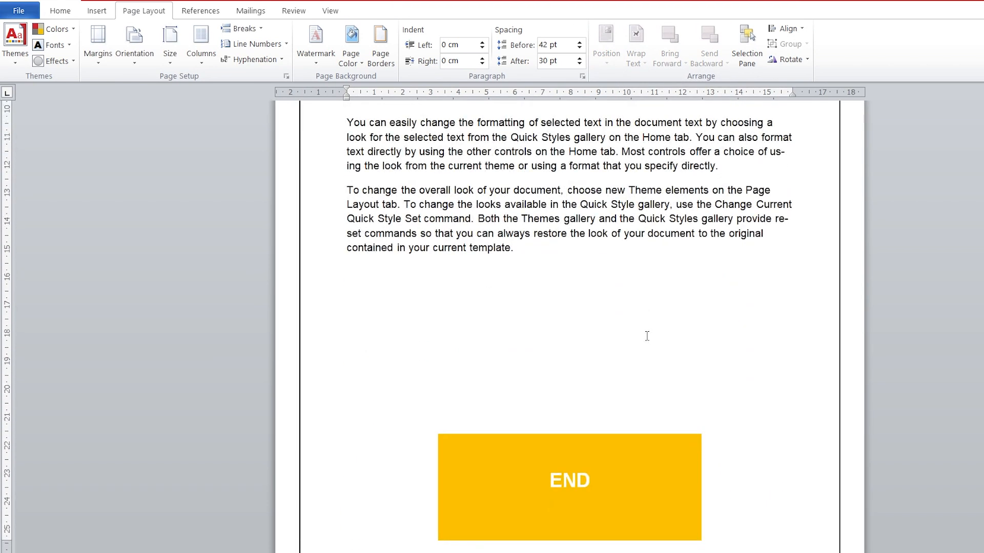
Look through the text wrapping options for the END rectangle and return it to the top centre position
left_click(584, 447)
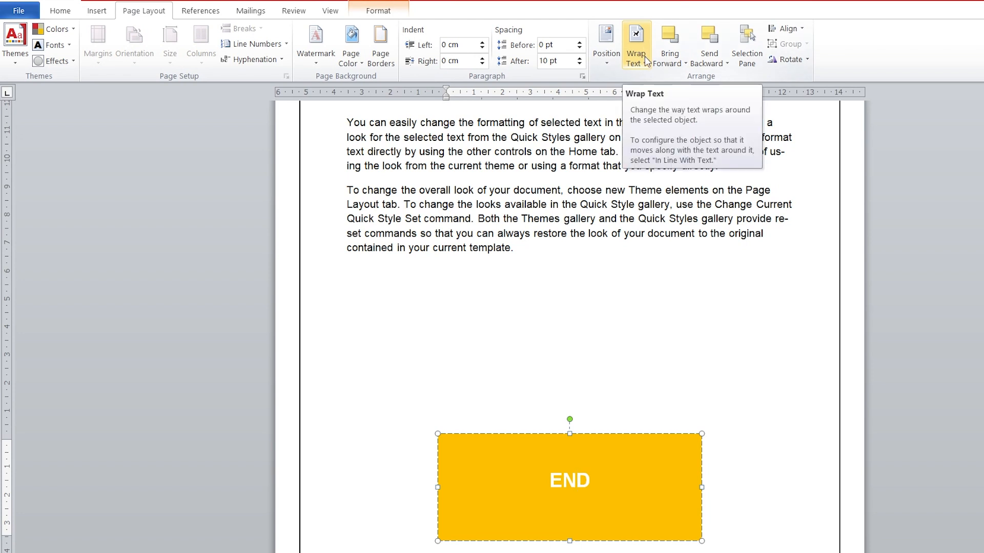
left_click(645, 55)
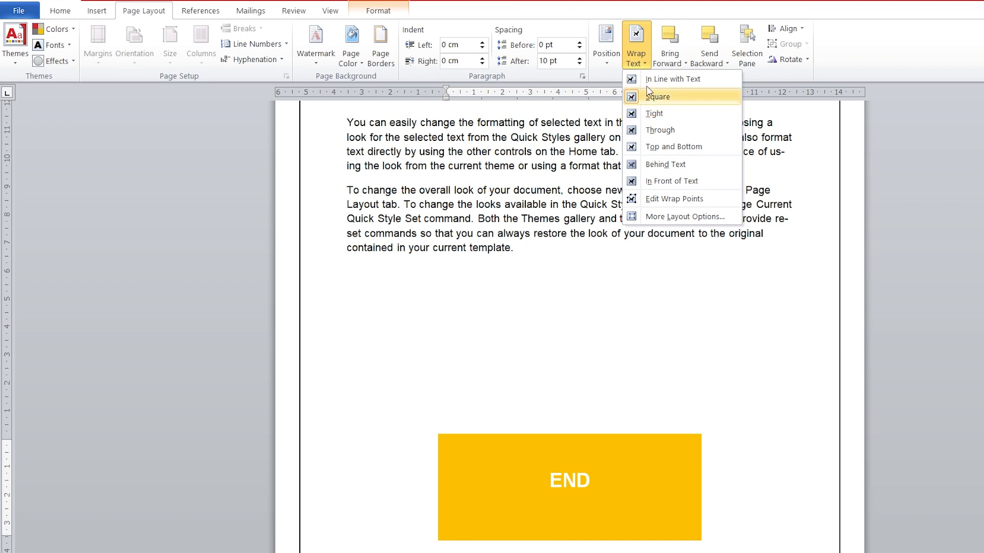
left_click(604, 51)
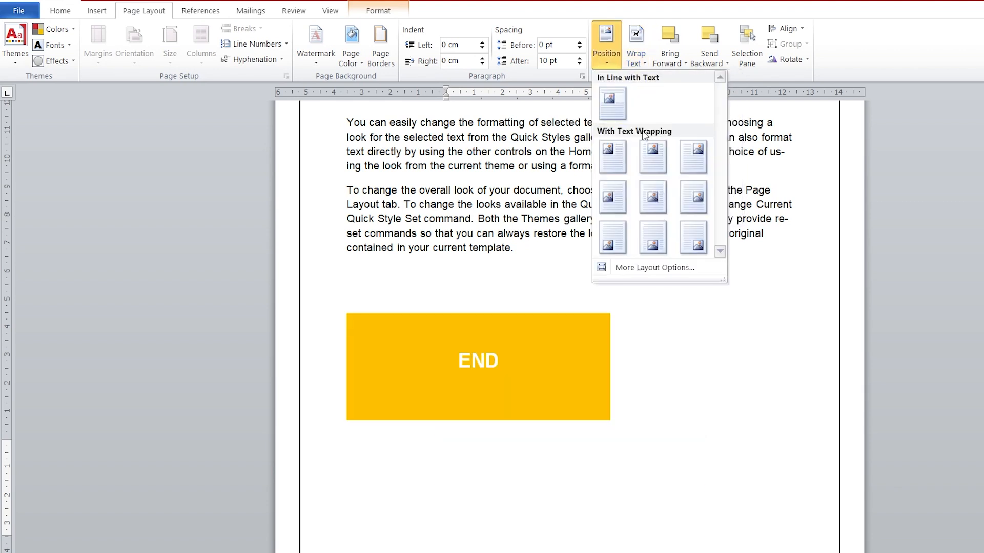
left_click(650, 154)
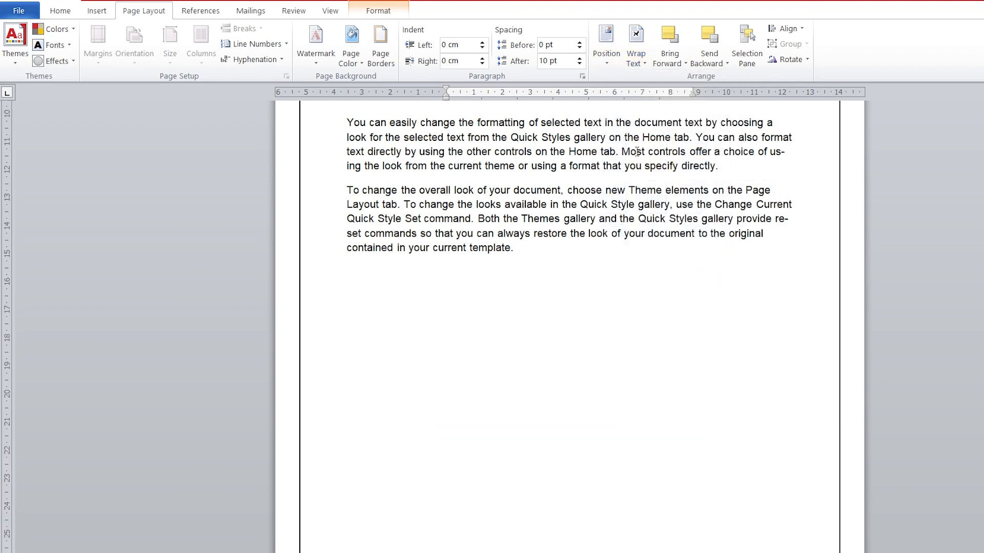
Position the END rectangle in the middle centre of the page with text wrapping and review the surrounding text
left_click(610, 60)
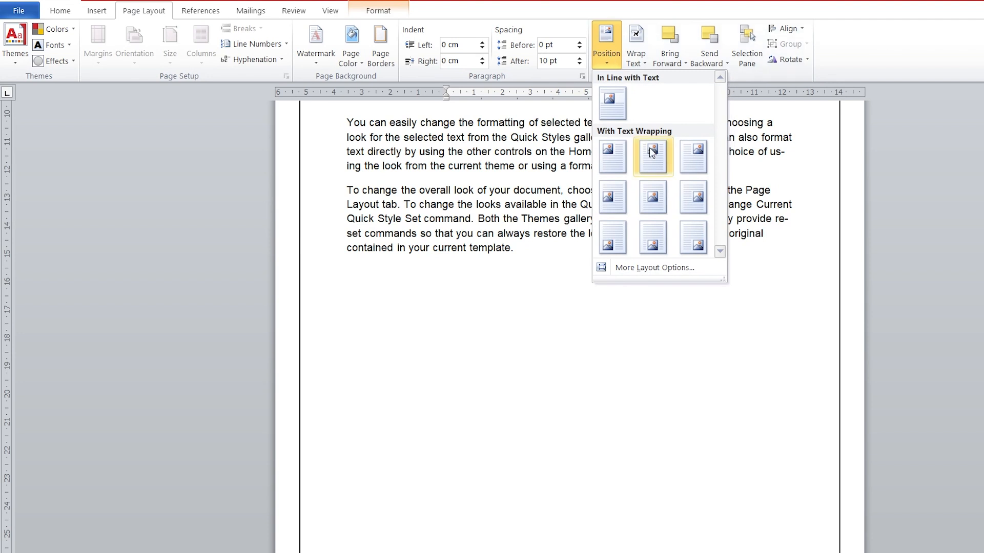
left_click(654, 194)
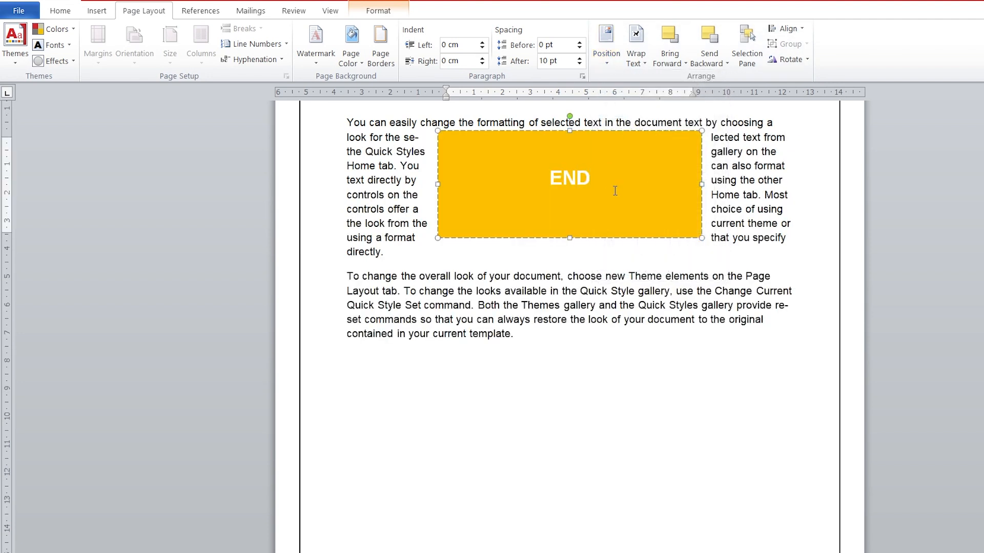
scroll(615, 192, "up", 3)
scroll(615, 190, "up", 1)
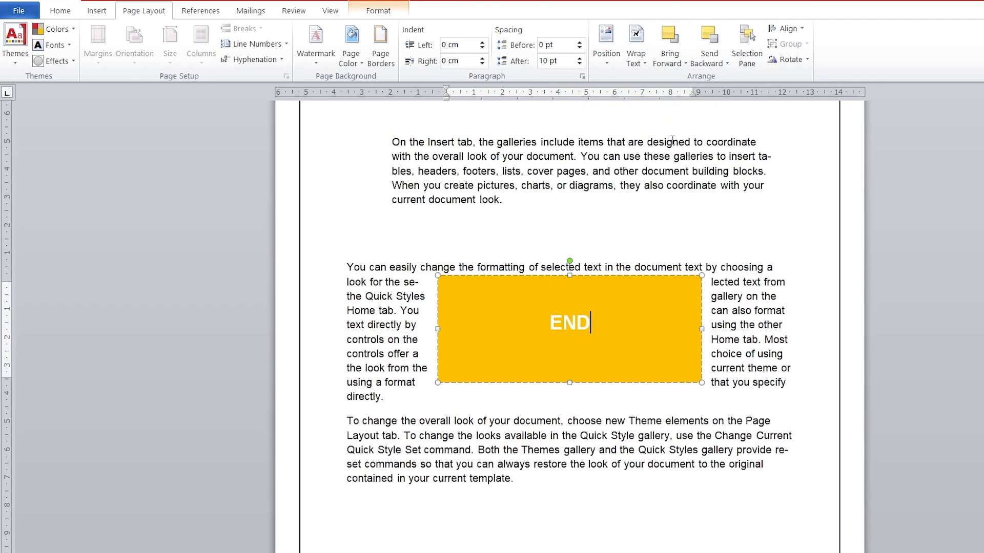
Edit the END rectangle's wrap points, pulling the upper-left point outward beyond the shape's corner
left_click(646, 64)
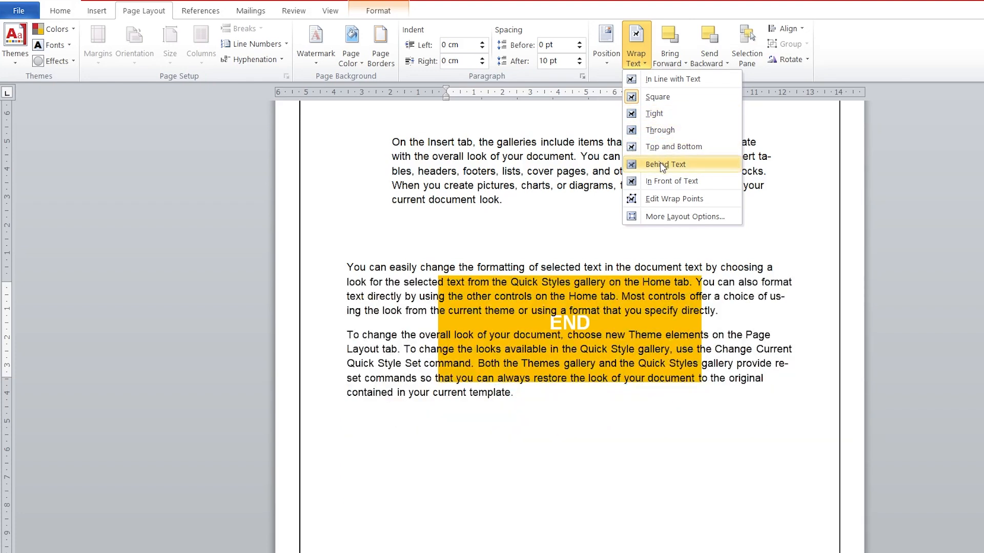
left_click(666, 201)
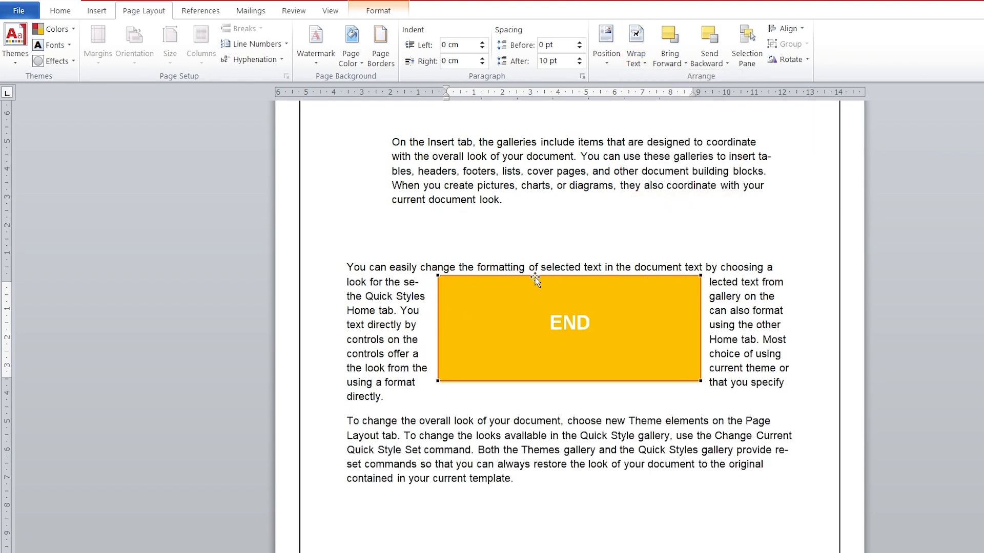
left_click_drag(438, 277, 420, 232)
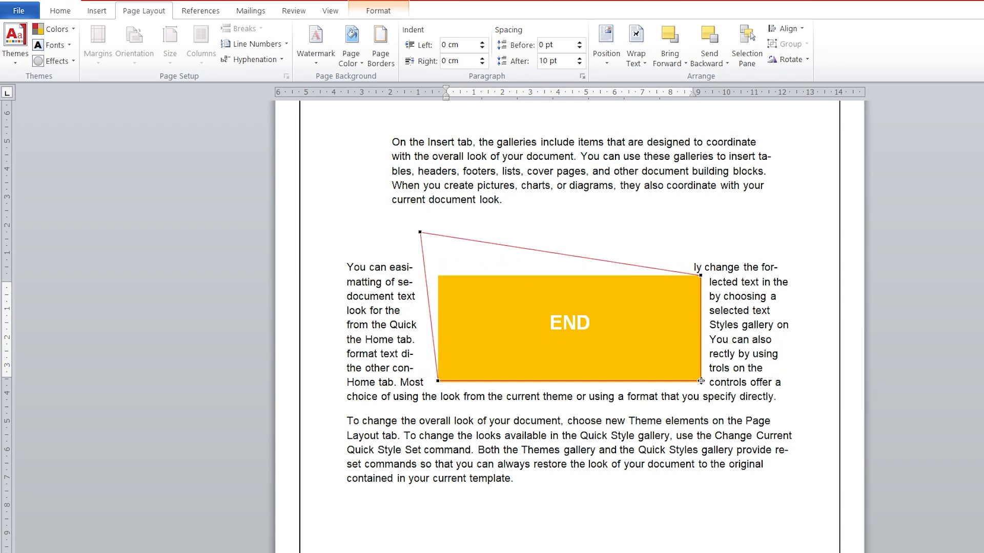
Try pulling the lower-right wrap point outward beyond the END rectangle's corner, and undo that move
left_click_drag(700, 382, 745, 433)
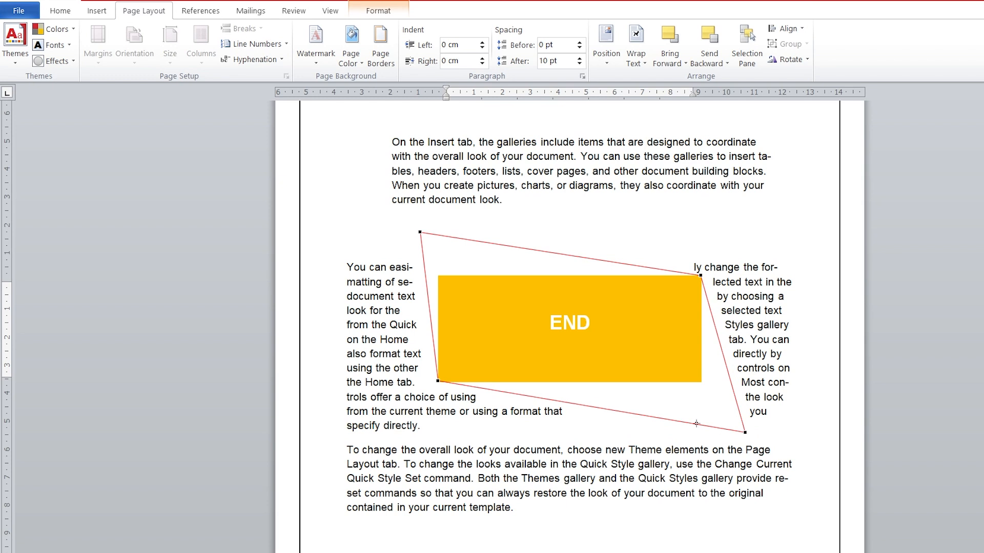
left_click(834, 378)
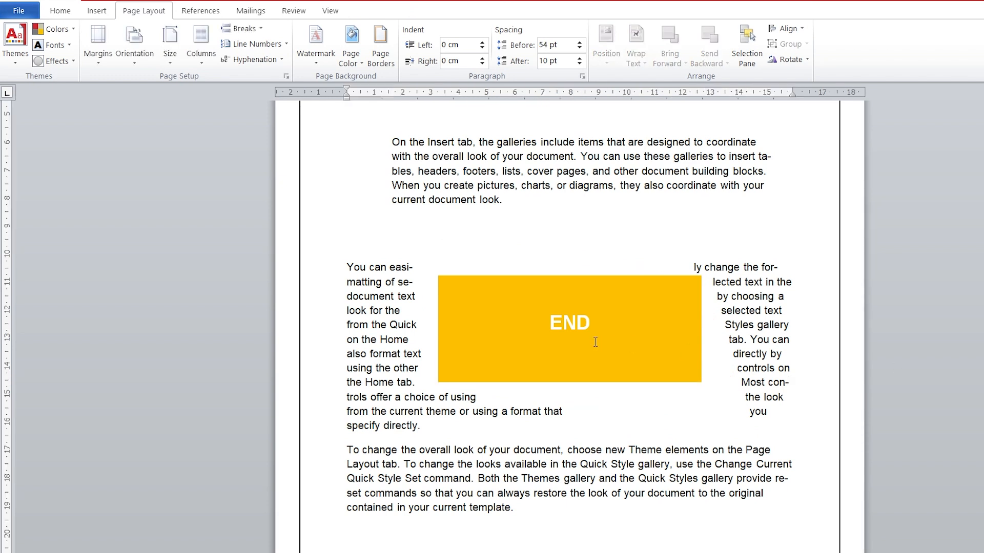
key("ctrl+z")
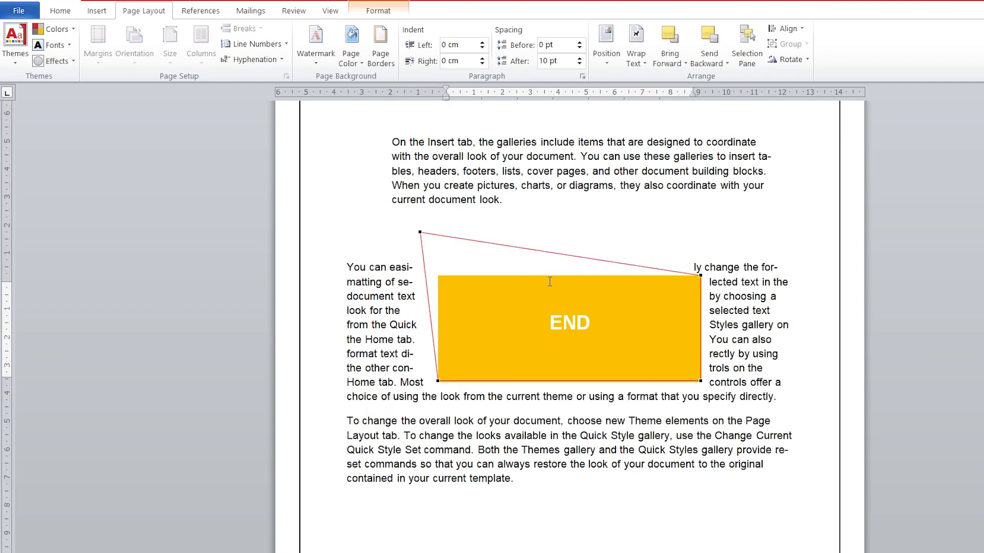
Undo the move of the END rectangle's upper-left wrap point and review the page layout
key("ctrl+z")
key("ctrl+z")
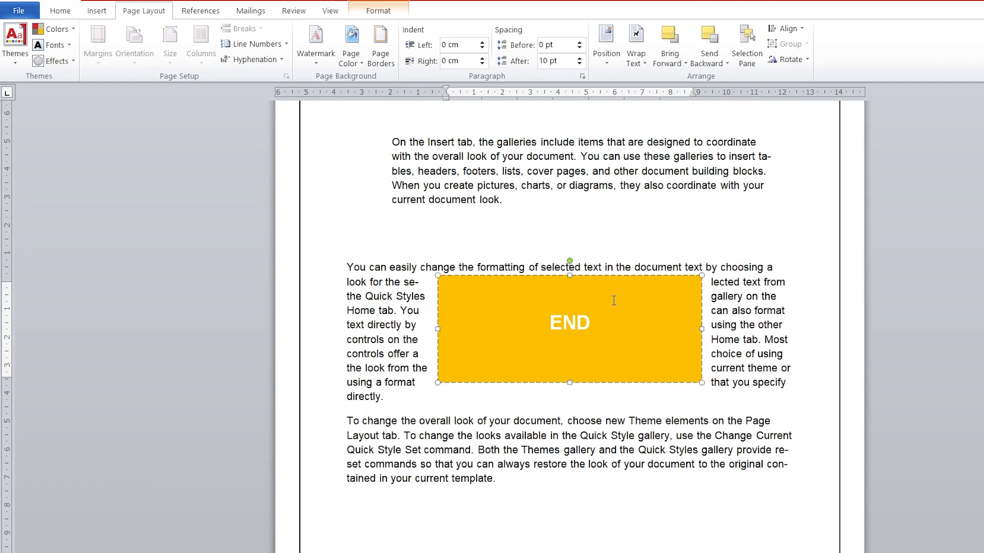
scroll(661, 282, "up", 5)
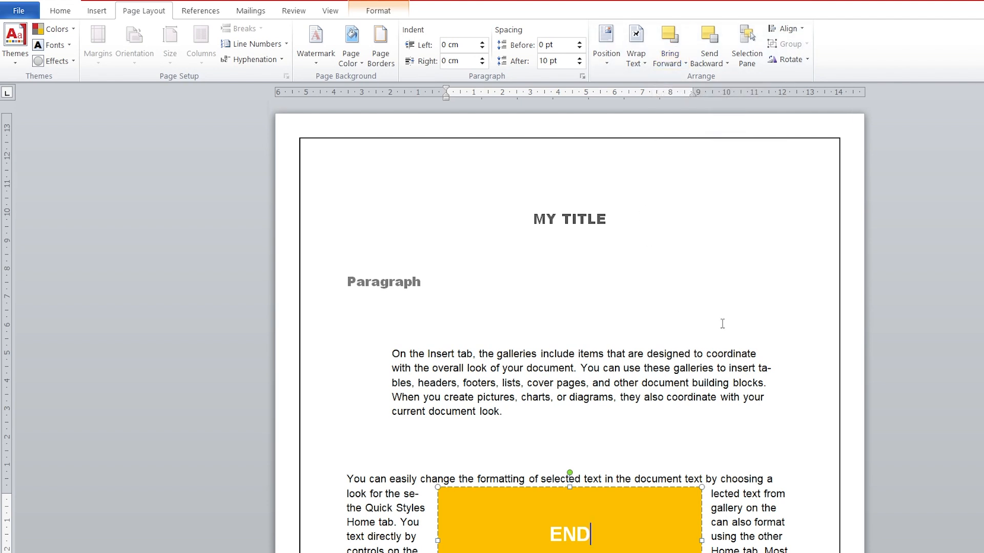
scroll(629, 448, "down", 5)
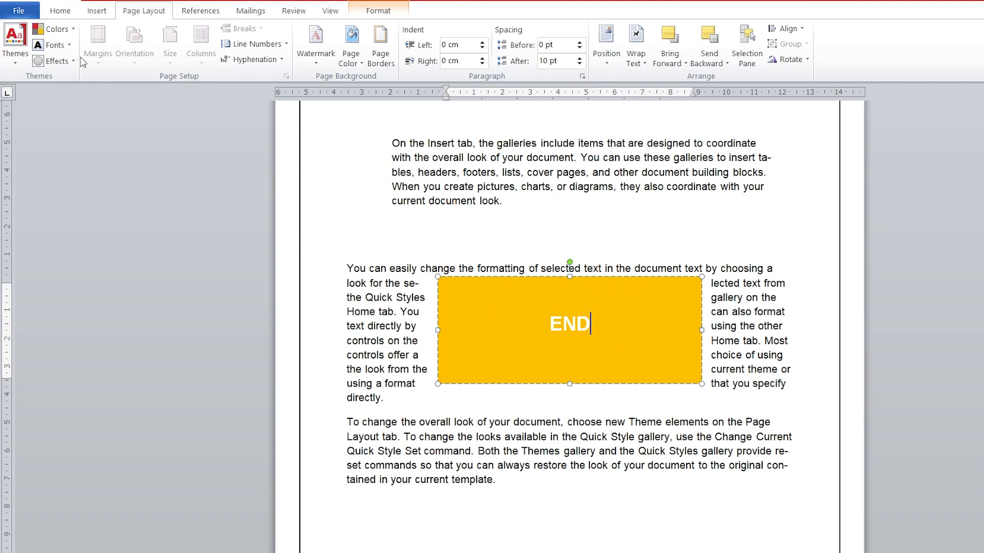
Draw a five-point star shape over the END rectangle, slightly wider than the rectangle and reaching up to the indented paragraph
left_click(99, 12)
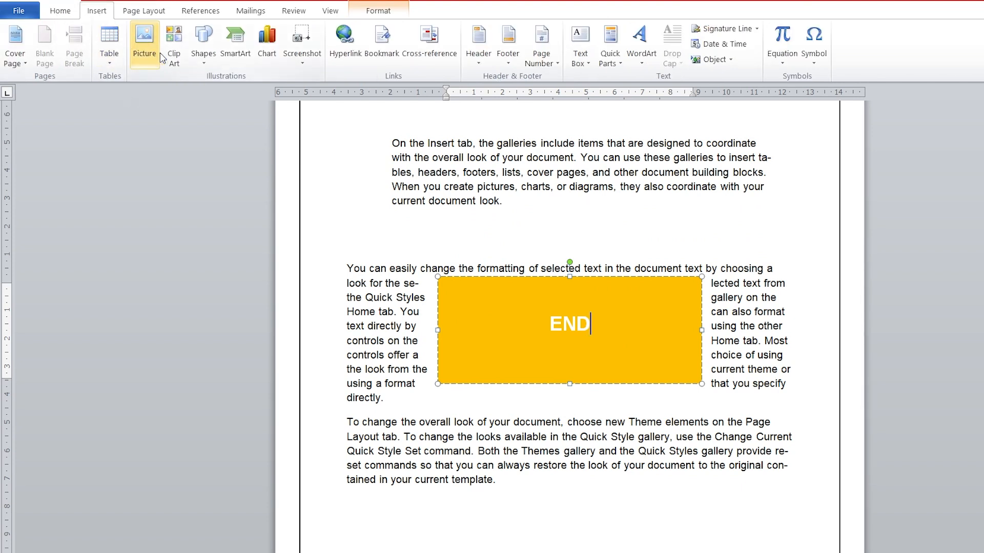
left_click(198, 59)
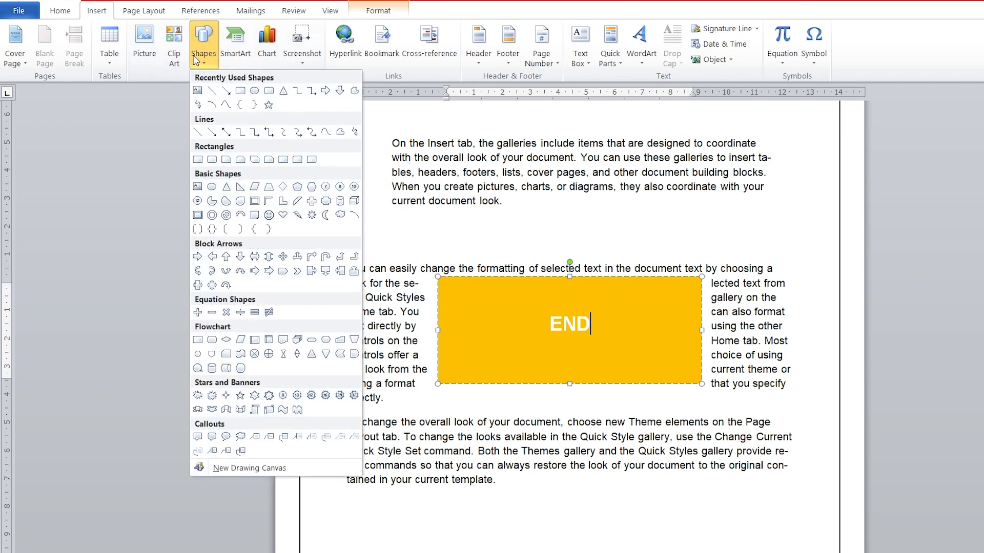
left_click(266, 100)
mouse_move(706, 369)
left_mouse_down()
mouse_move(597, 339)
mouse_move(441, 251)
mouse_move(420, 193)
left_mouse_up()
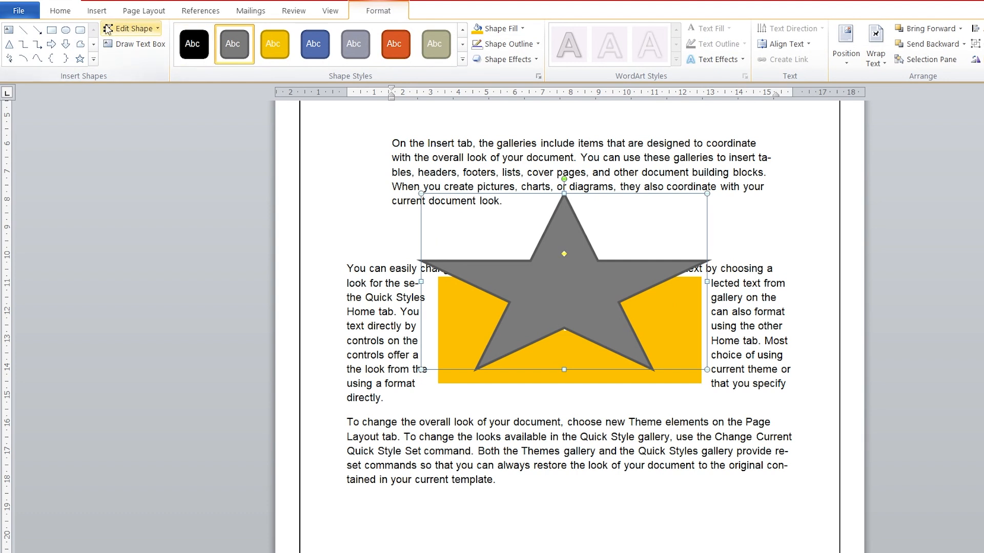
Look at the Bring Forward options, send the star backward behind the END rectangle, and deselect it
left_click(122, 11)
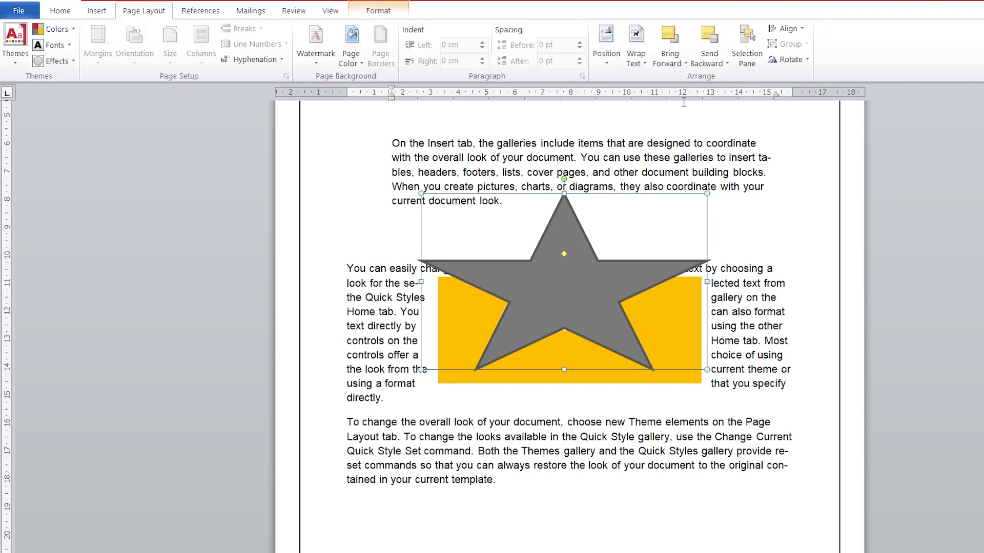
left_click(685, 65)
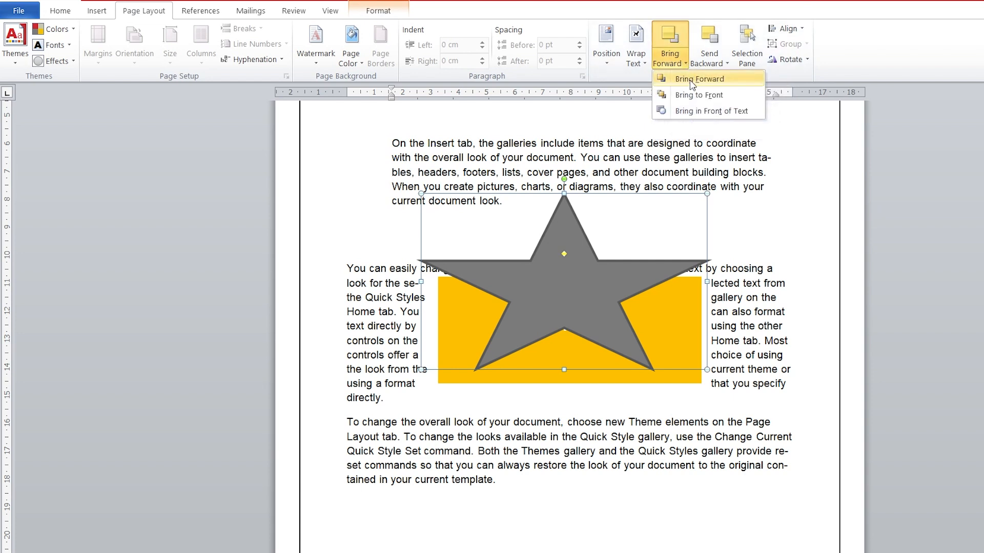
left_click(726, 63)
left_click(728, 84)
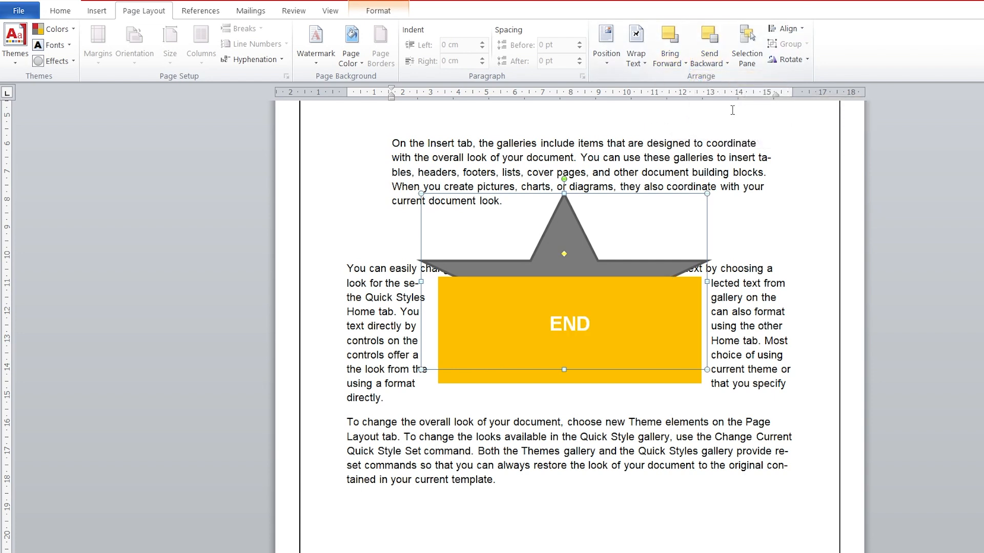
left_click(745, 222)
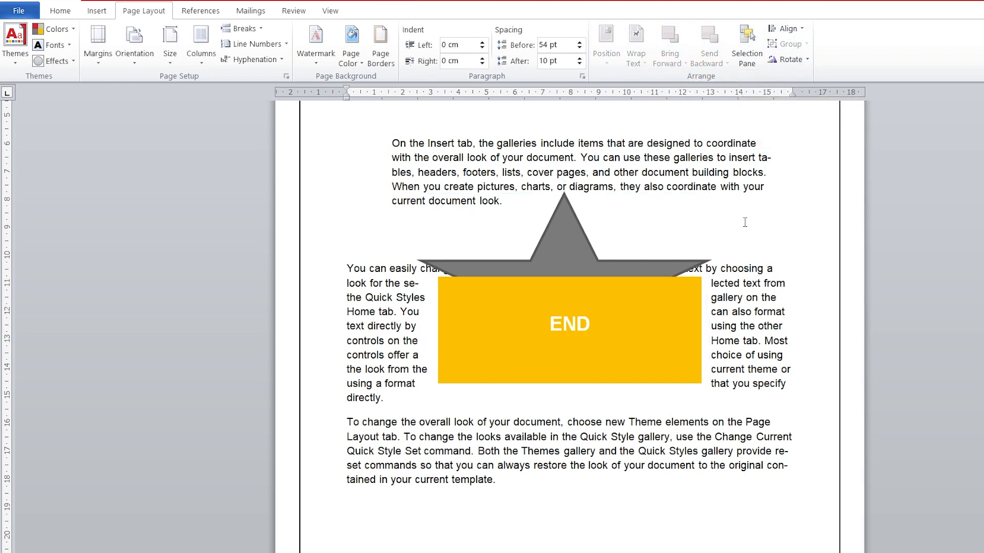
Select the END rectangle and show the Selection Pane
left_click(617, 321)
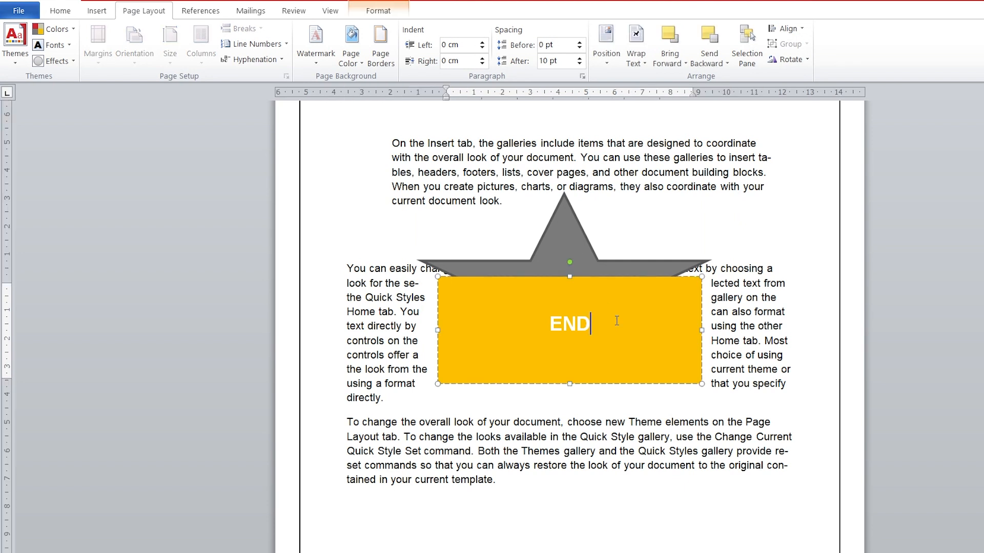
left_click(758, 59)
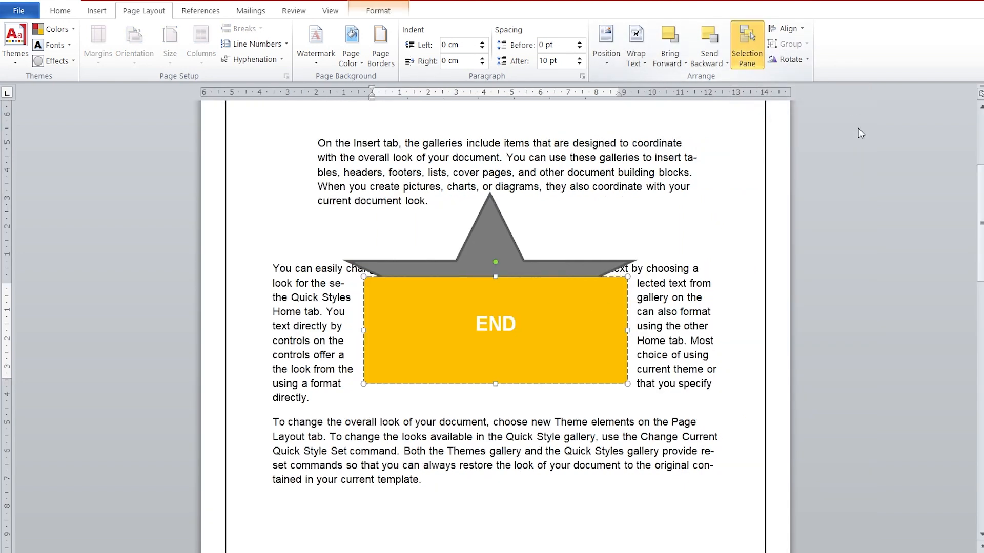